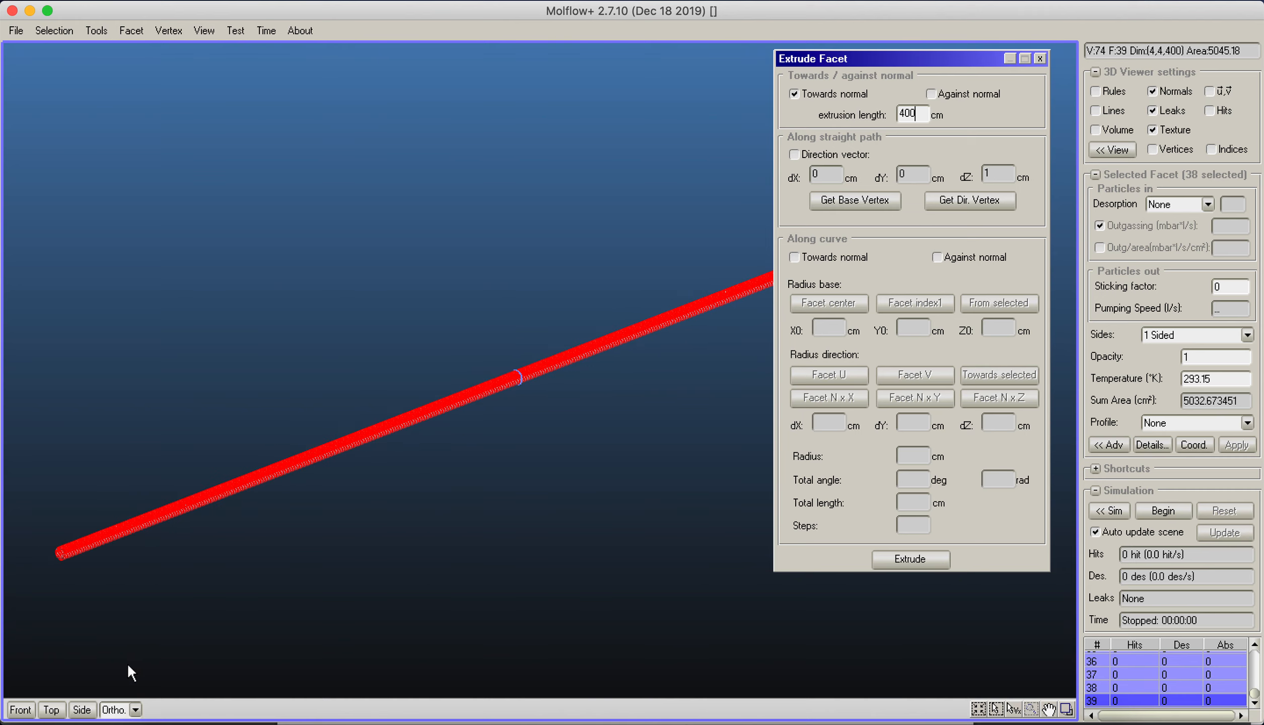
# Step: Close the extrusion settings and examine the extruded tube and its facet normals from the front and at an angle
pyautogui.moveTo(585, 361); pyautogui.dragTo(523, 348, button='middle')
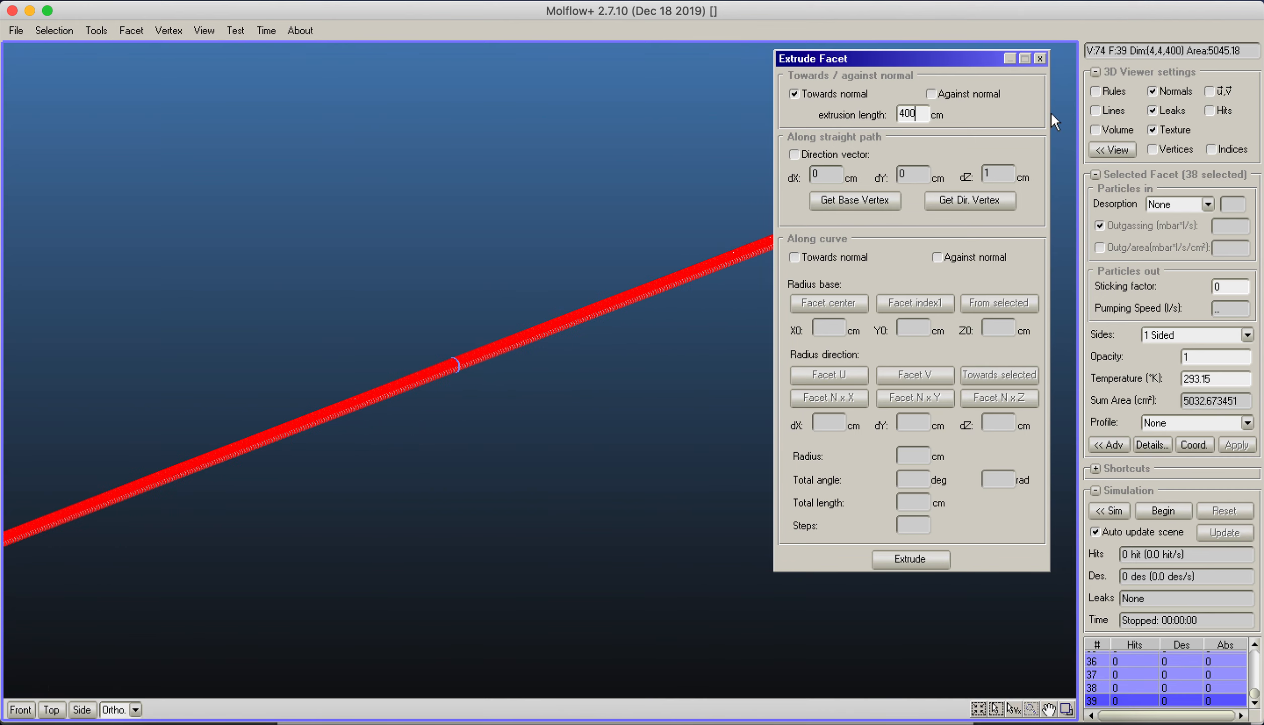
pyautogui.click(1040, 59)
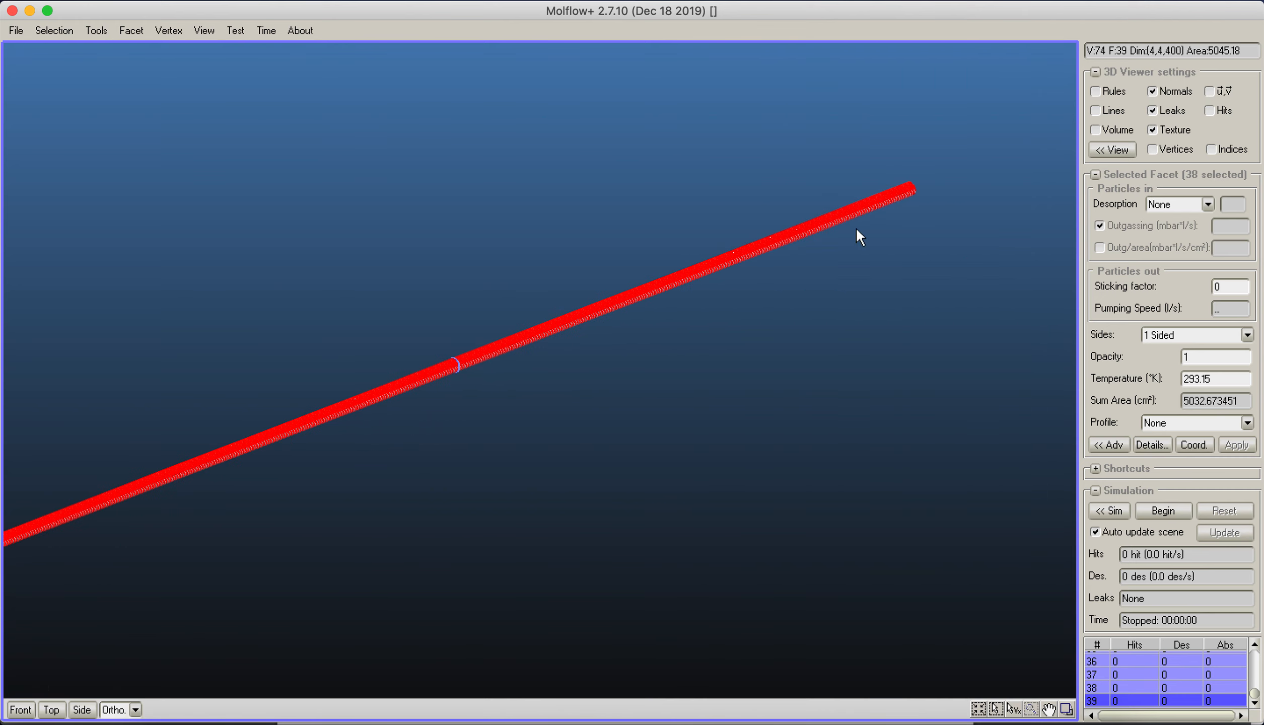
pyautogui.click(27, 711)
pyautogui.moveTo(557, 363); pyautogui.dragTo(594, 382, button='right')
pyautogui.click(29, 714)
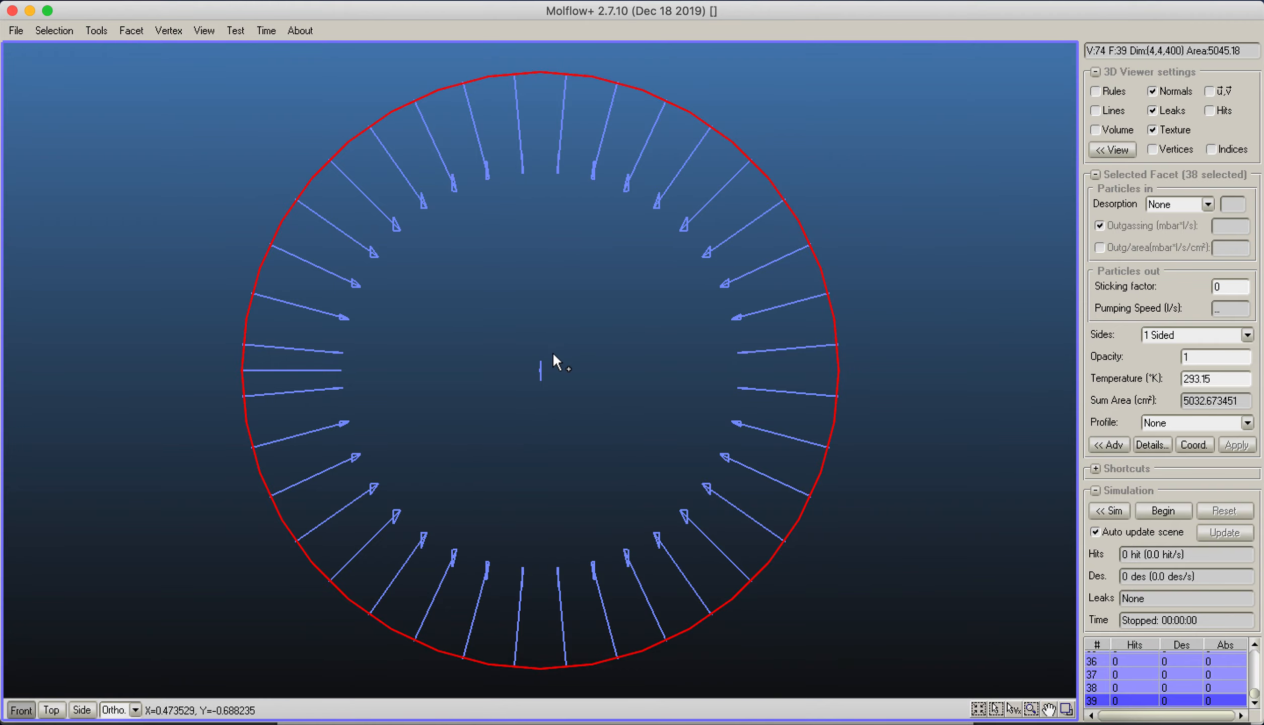
pyautogui.moveTo(553, 354); pyautogui.dragTo(436, 465, button='right')
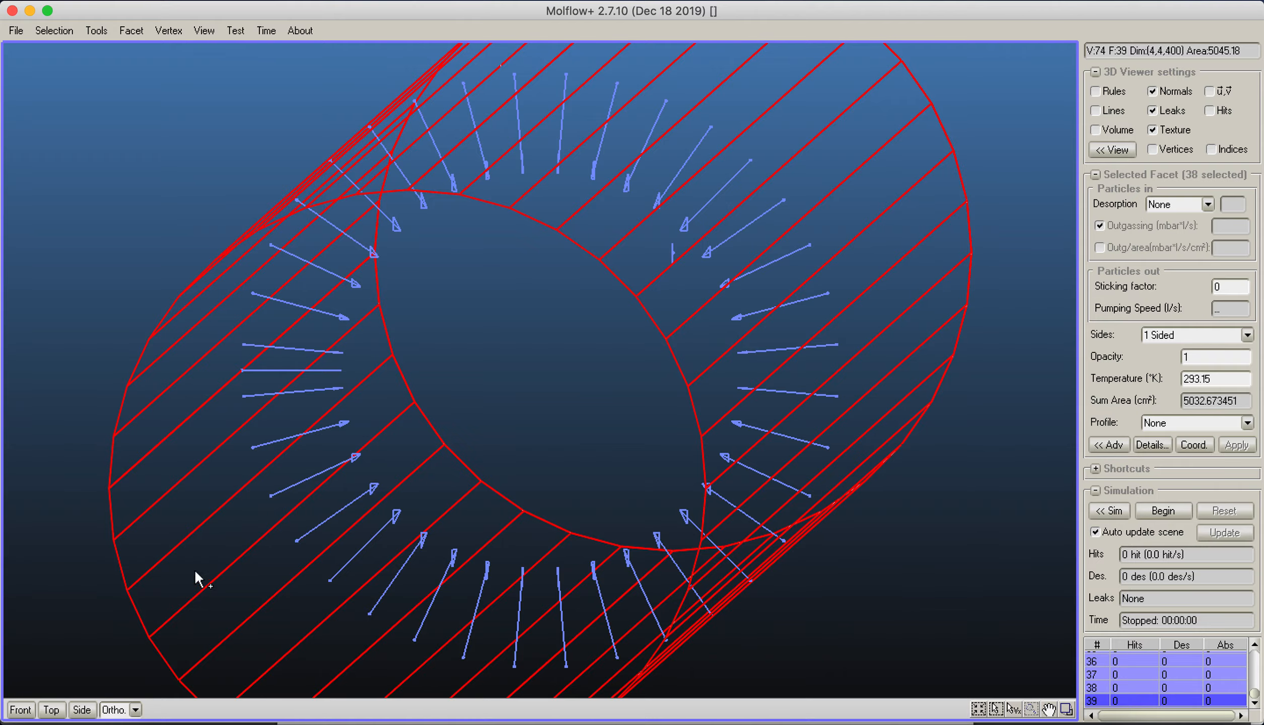
pyautogui.moveTo(199, 579); pyautogui.dragTo(315, 524, button='right')
pyautogui.moveTo(166, 680); pyautogui.dragTo(144, 631, button='right')
pyautogui.scroll(-5, 468, 487)
pyautogui.moveTo(606, 468); pyautogui.dragTo(595, 500, button='right')
pyautogui.moveTo(595, 499); pyautogui.dragTo(627, 473, button='middle')
pyautogui.scroll(-4, 654, 449)
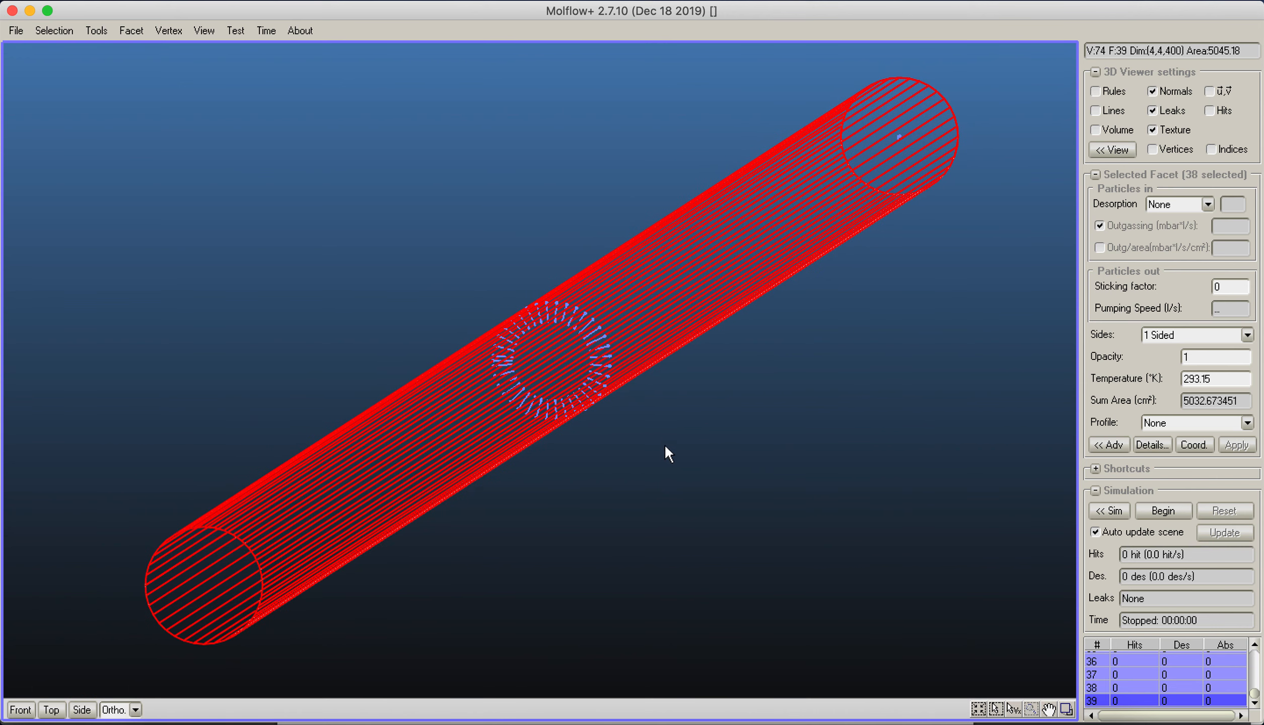
# Step: Hide the facet normals, deselect all facets and preview the tube briefly with volume rendering
pyautogui.click(1161, 93)
pyautogui.click(1103, 132)
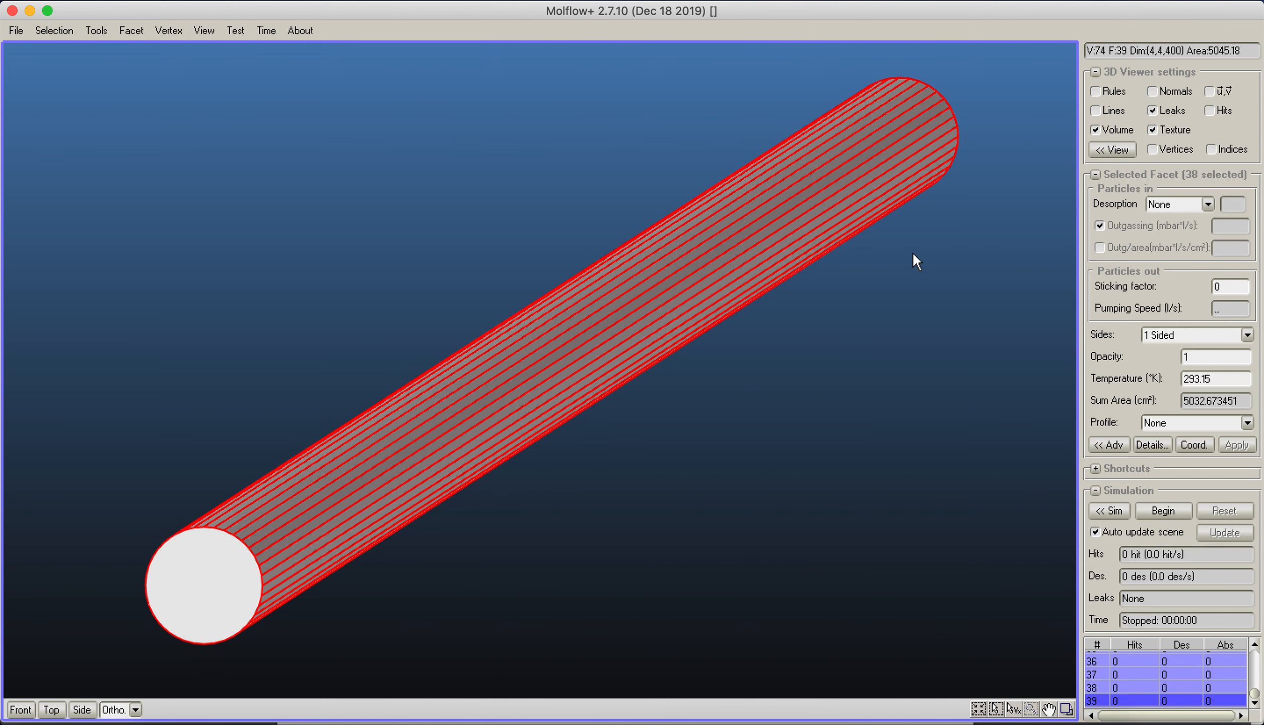
pyautogui.click(913, 252)
pyautogui.moveTo(571, 445); pyautogui.dragTo(363, 417, button='right')
pyautogui.click(1103, 129)
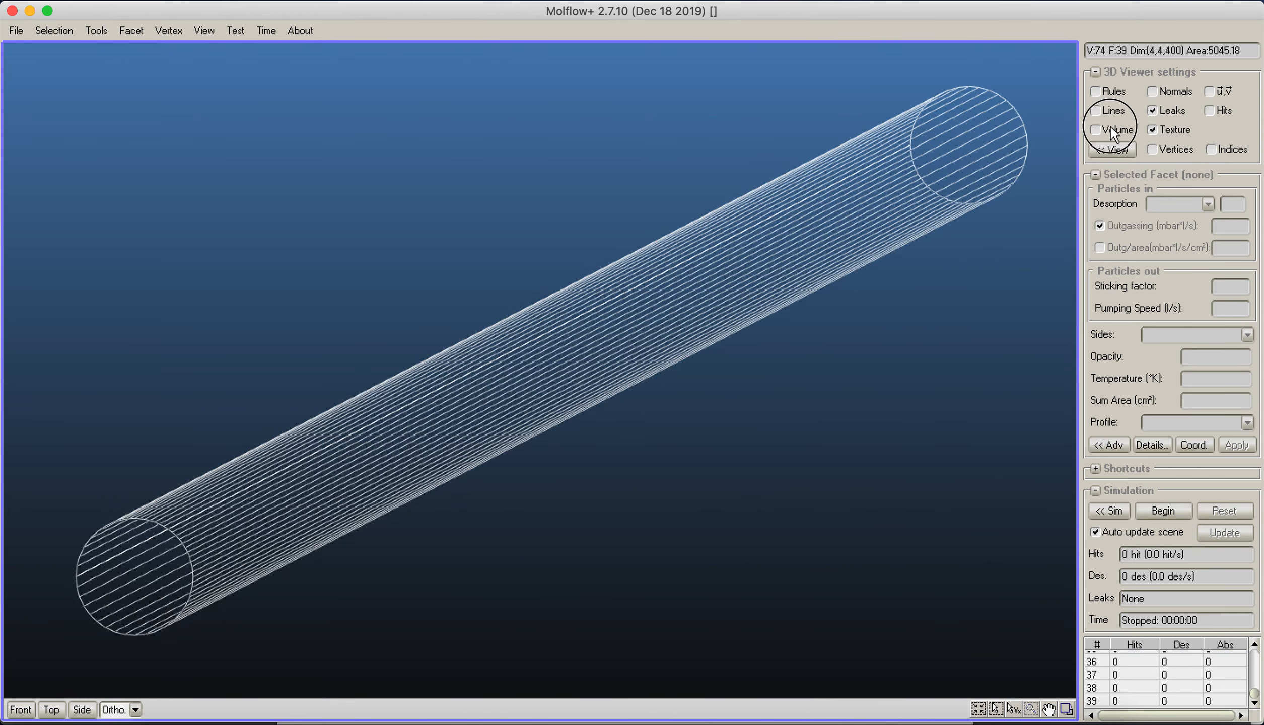
# Step: Start creating a circle shape and take its center from the facet closing the tube's far end
pyautogui.moveTo(968, 164); pyautogui.dragTo(626, 291, button='middle')
pyautogui.moveTo(723, 314); pyautogui.dragTo(654, 394, button='middle')
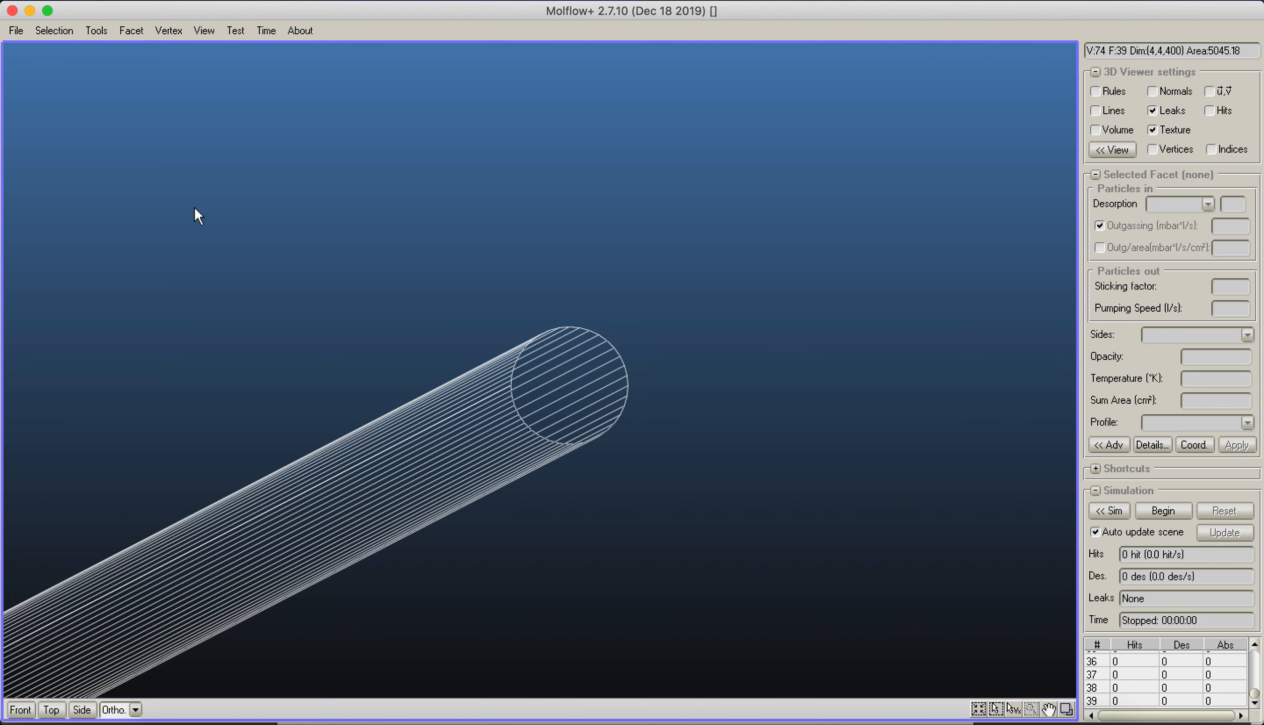
pyautogui.click(134, 30)
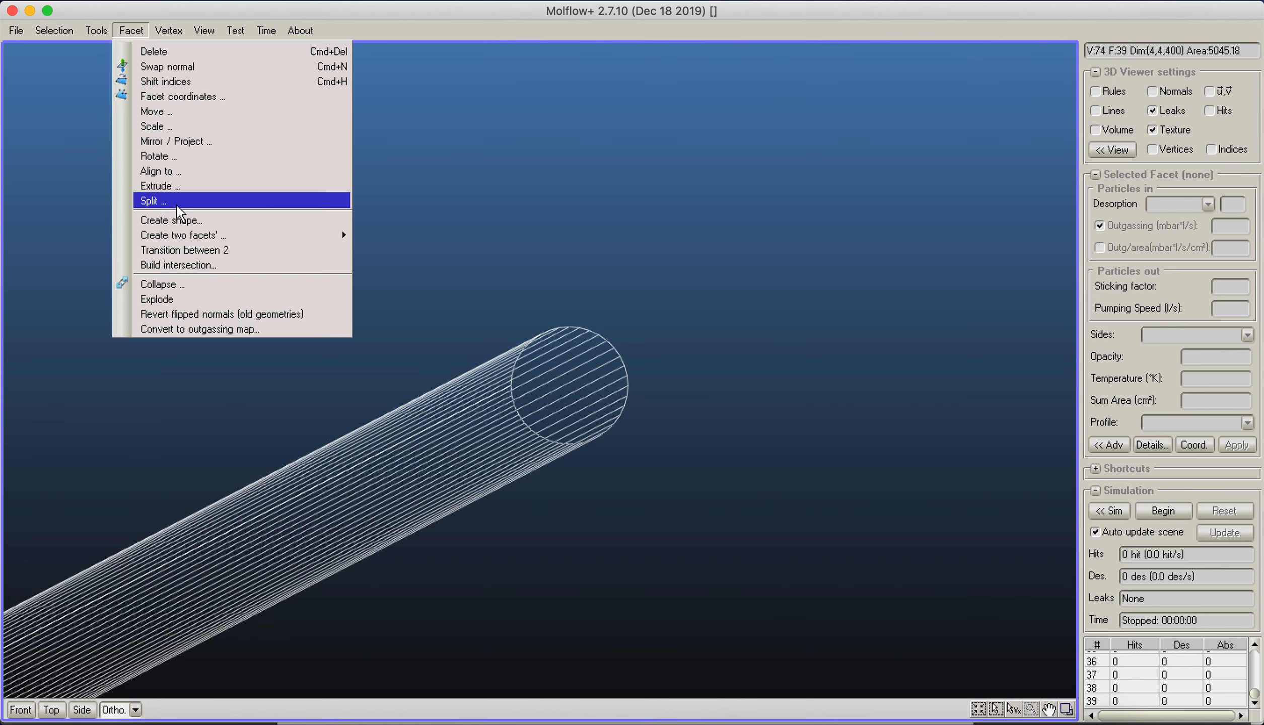
pyautogui.click(206, 227)
pyautogui.moveTo(758, 467); pyautogui.dragTo(993, 427, button='middle')
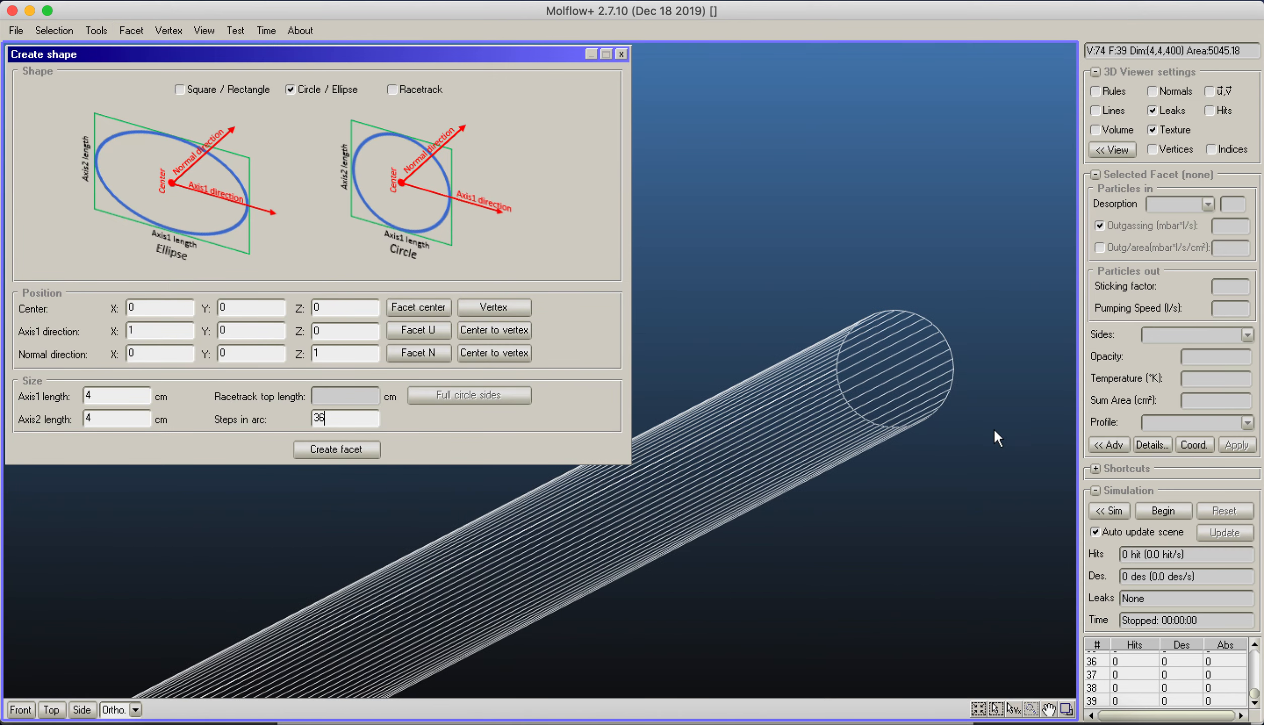
pyautogui.moveTo(846, 395); pyautogui.dragTo(905, 448, button='middle')
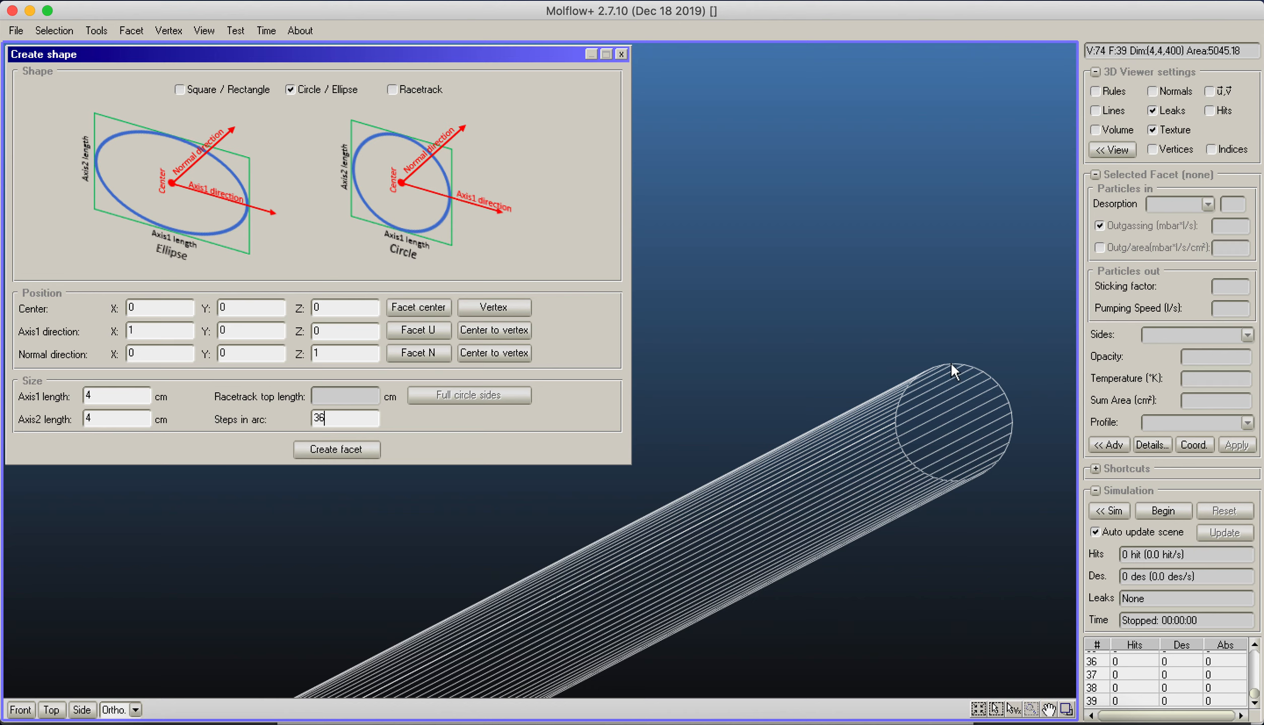
pyautogui.moveTo(839, 322); pyautogui.dragTo(1062, 542)
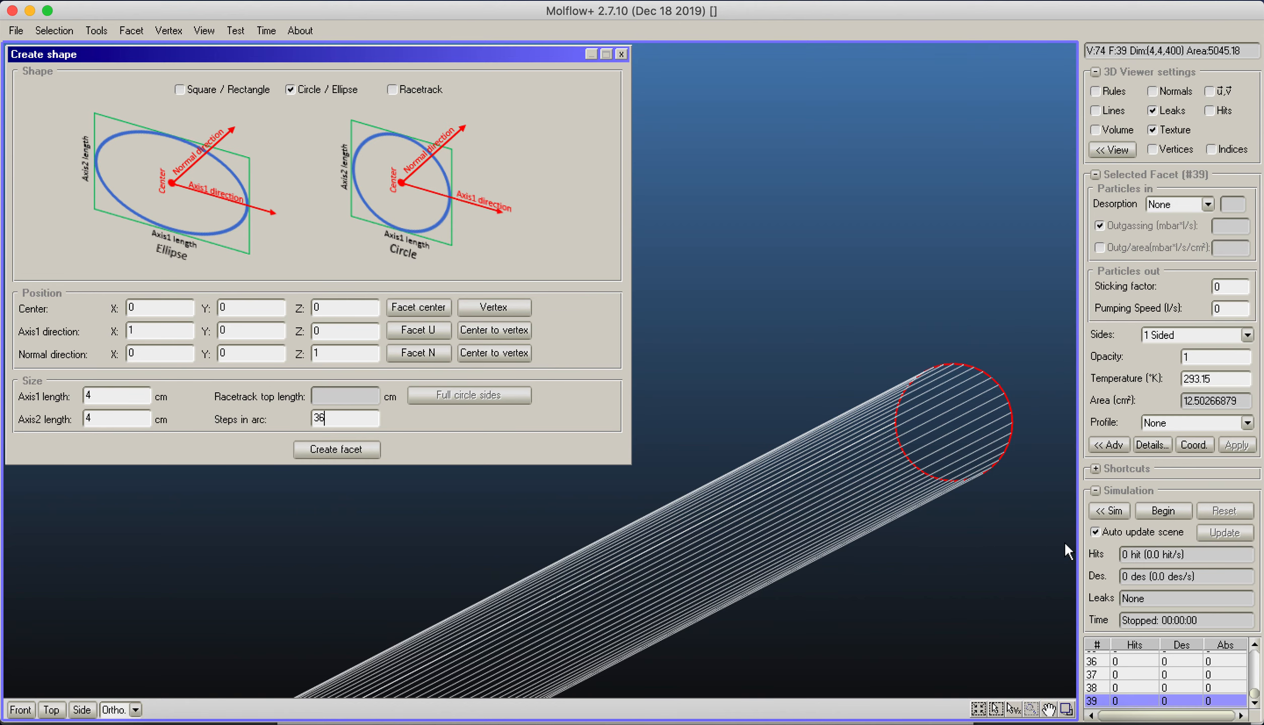
pyautogui.click(431, 313)
pyautogui.click(333, 306)
pyautogui.doubleClick(313, 308)
# Step: Show the facet normals and take the new circle's normal direction from the tube's end facet
pyautogui.click(1164, 93)
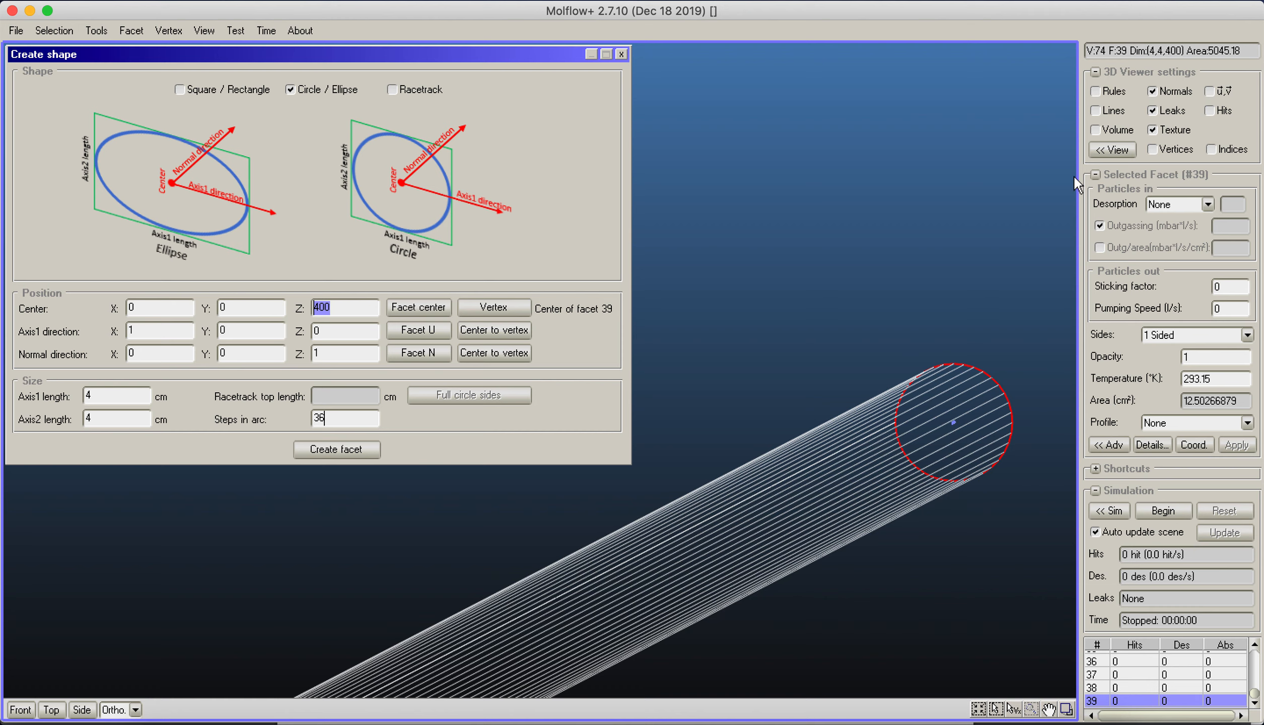
pyautogui.click(405, 355)
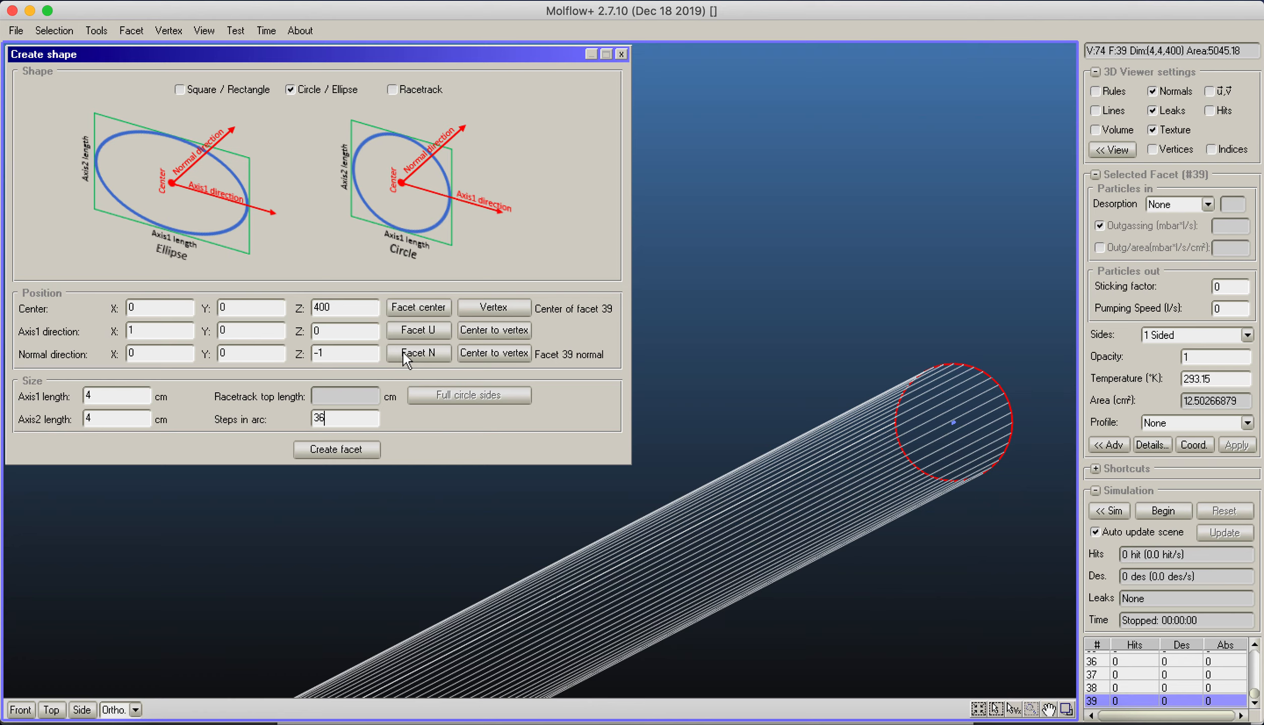
pyautogui.scroll(3, 1009, 454)
pyautogui.moveTo(995, 441); pyautogui.dragTo(800, 377, button='middle')
pyautogui.scroll(5, 800, 377)
pyautogui.moveTo(974, 389); pyautogui.dragTo(578, 408, button='middle')
pyautogui.scroll(3, 990, 381)
pyautogui.moveTo(991, 381); pyautogui.dragTo(757, 422, button='middle')
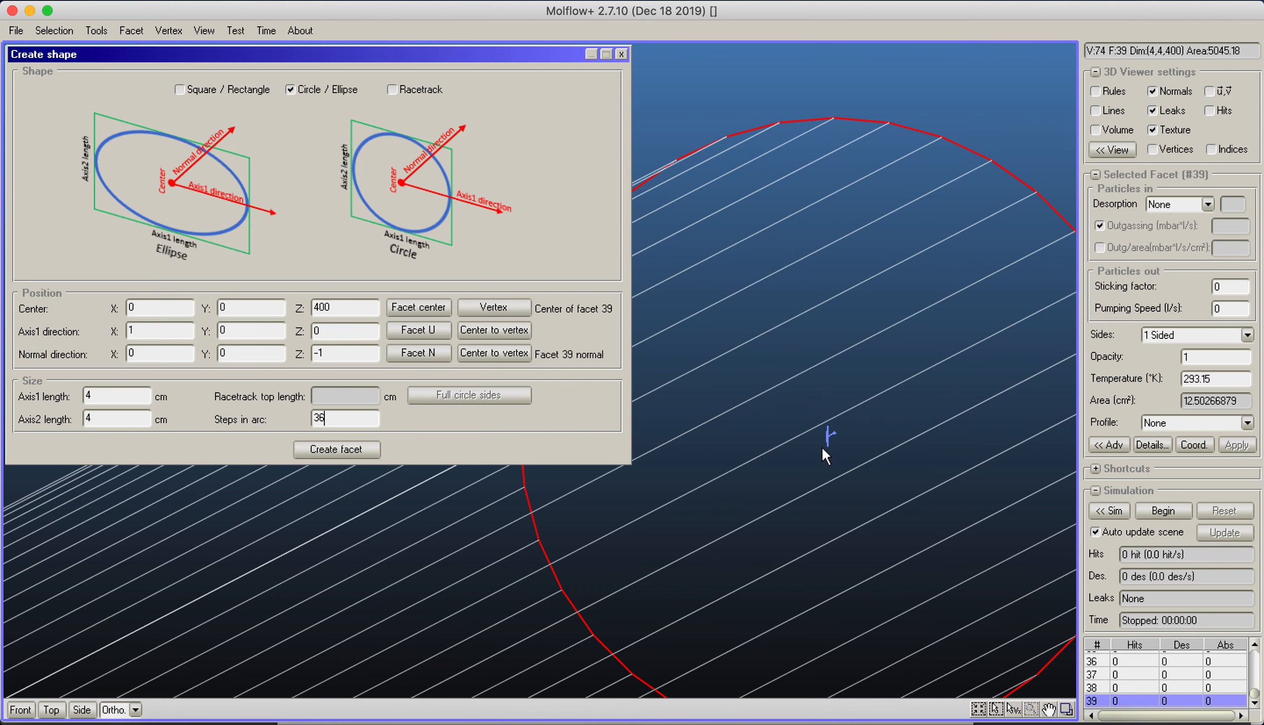
pyautogui.scroll(-5, 816, 452)
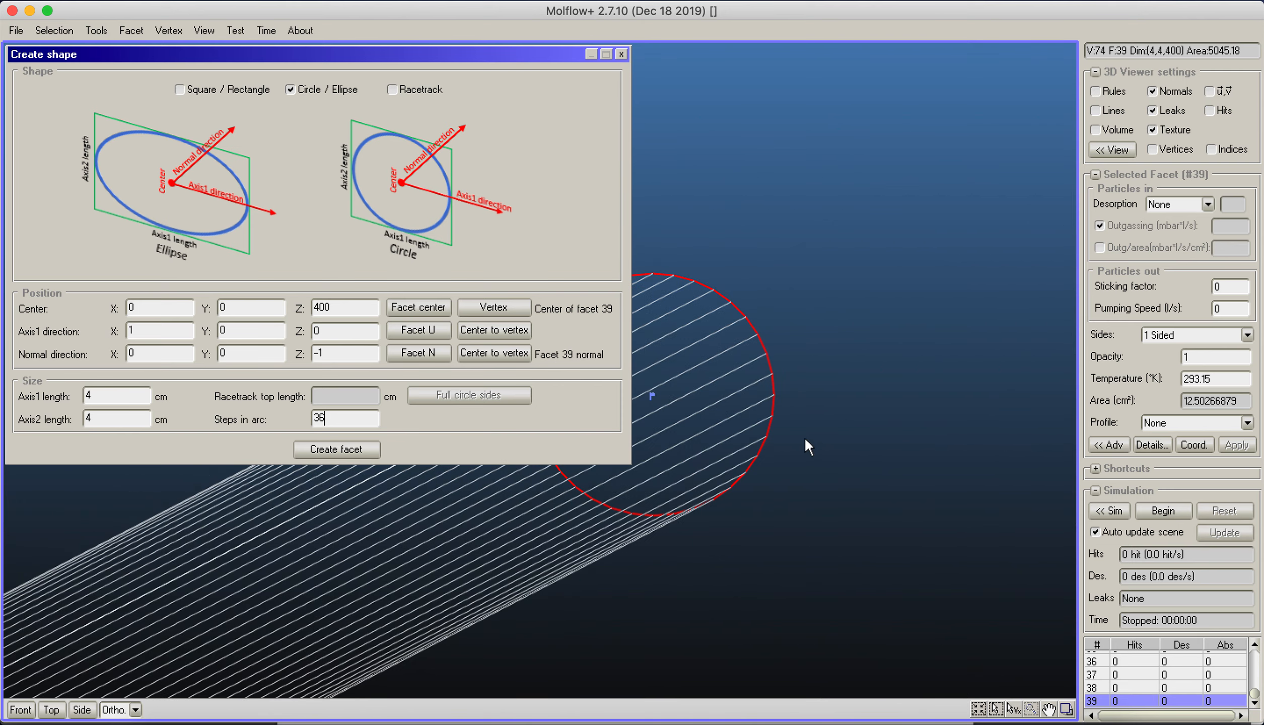
pyautogui.moveTo(804, 438); pyautogui.dragTo(1019, 377, button='middle')
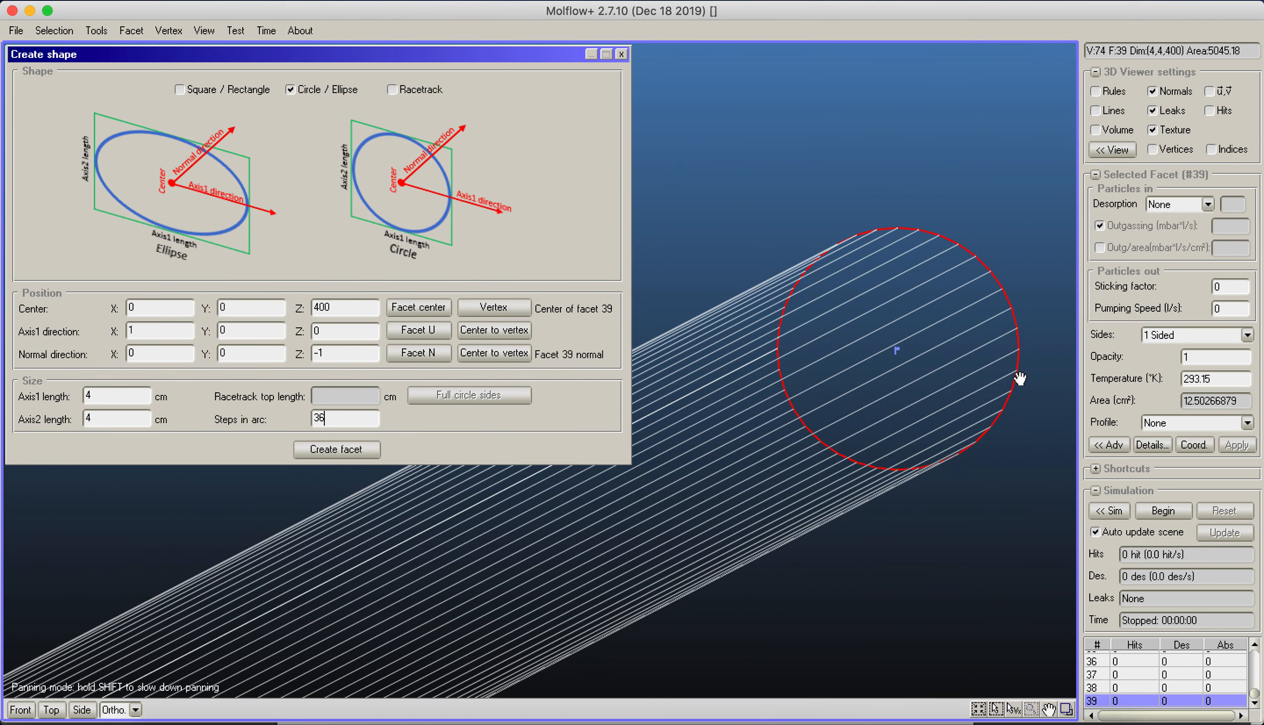
pyautogui.click(316, 355)
pyautogui.write('-')
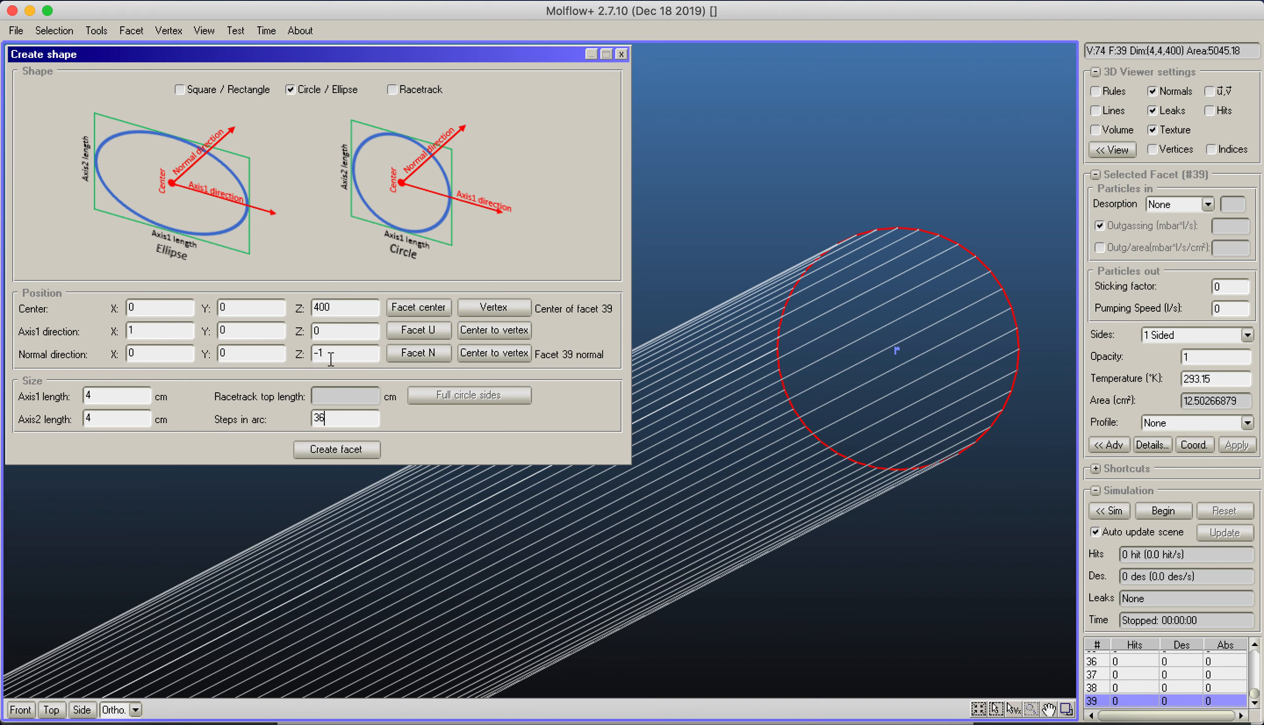
# Step: Set both circle axis lengths to 10 cm and create the circular facet around the tube's end
pyautogui.moveTo(119, 389); pyautogui.dragTo(48, 384)
pyautogui.write('10')
pyautogui.moveTo(123, 420); pyautogui.dragTo(4, 409)
pyautogui.click(333, 449)
pyautogui.scroll(-3, 784, 413)
pyautogui.moveTo(784, 412); pyautogui.dragTo(1007, 437, button='middle')
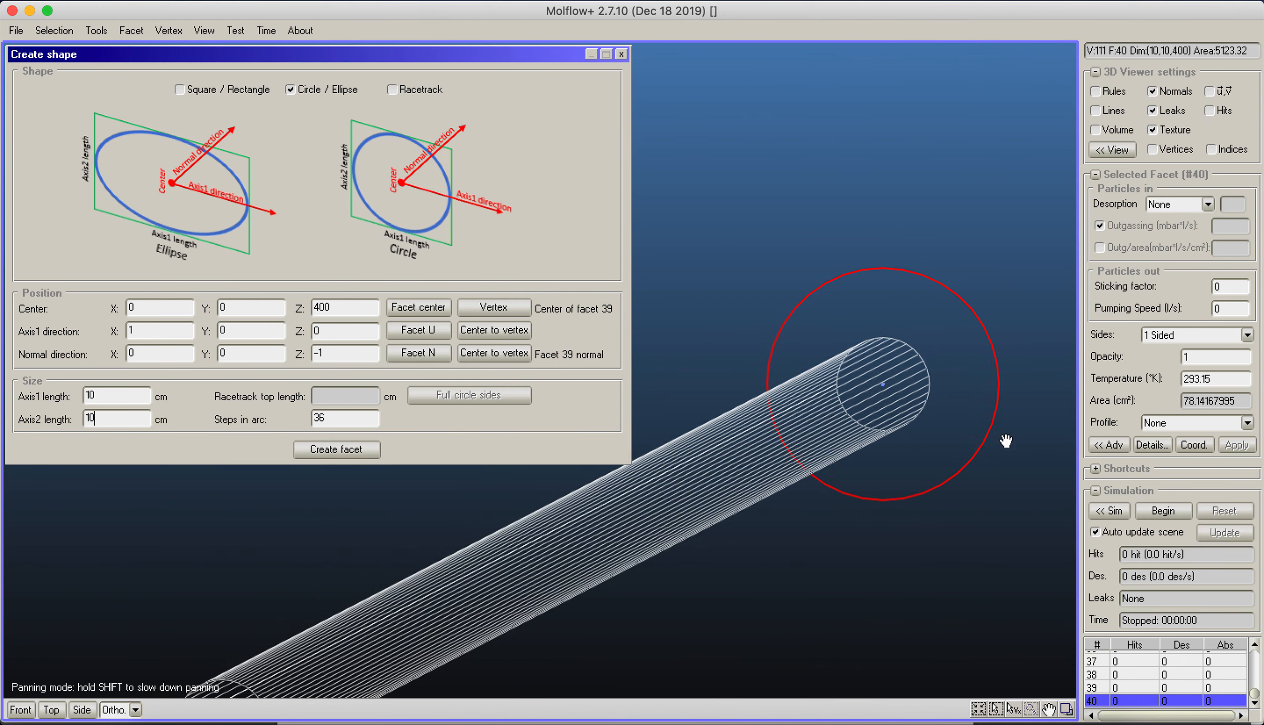
# Step: Close the shape settings and delete the 10 cm circular facet
pyautogui.click(623, 52)
pyautogui.click(131, 30)
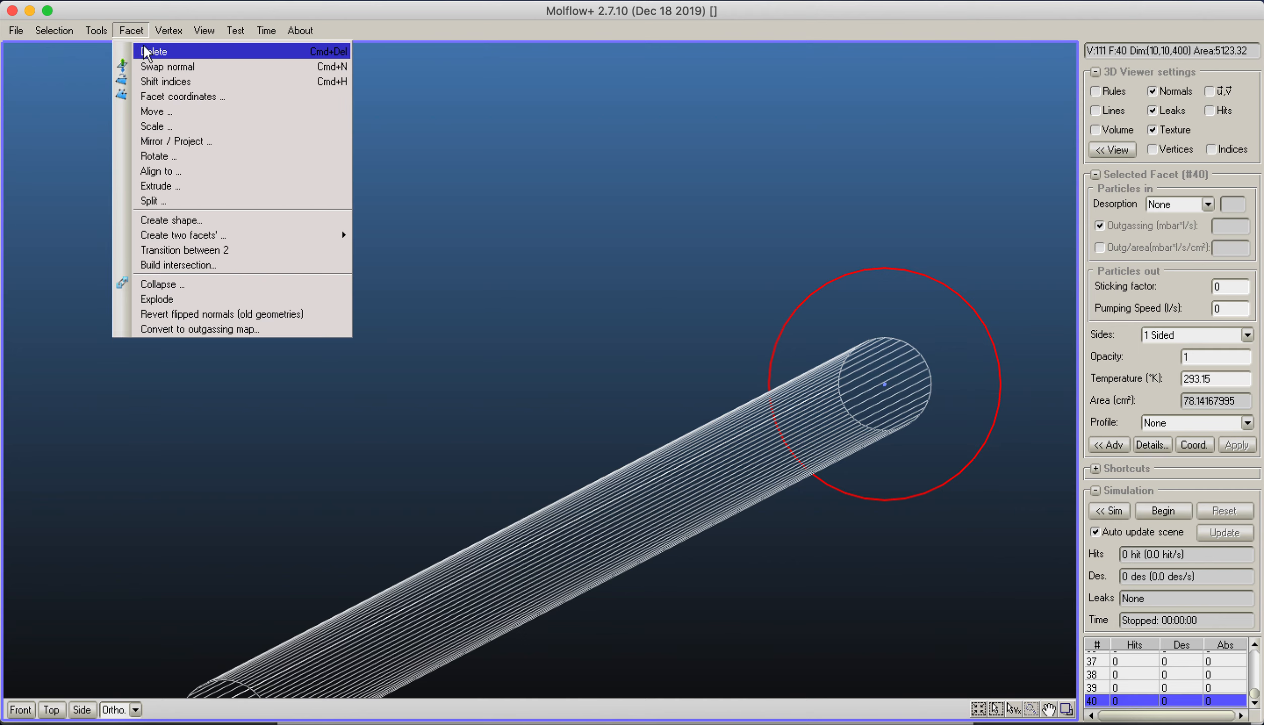
pyautogui.click(146, 52)
pyautogui.click(604, 406)
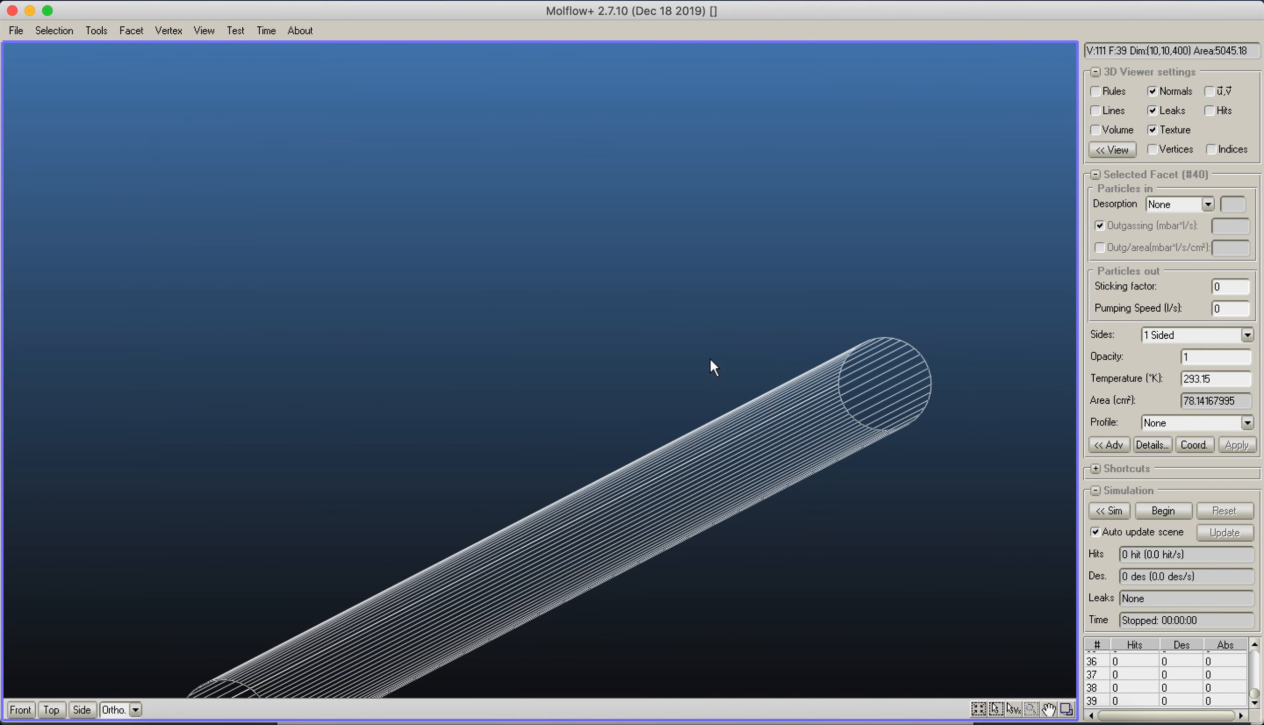
# Step: Select the facet closing the tube's far end and set its center as the invariant point for scaling
pyautogui.moveTo(746, 318); pyautogui.dragTo(462, 301, button='middle')
pyautogui.scroll(10, 569, 343)
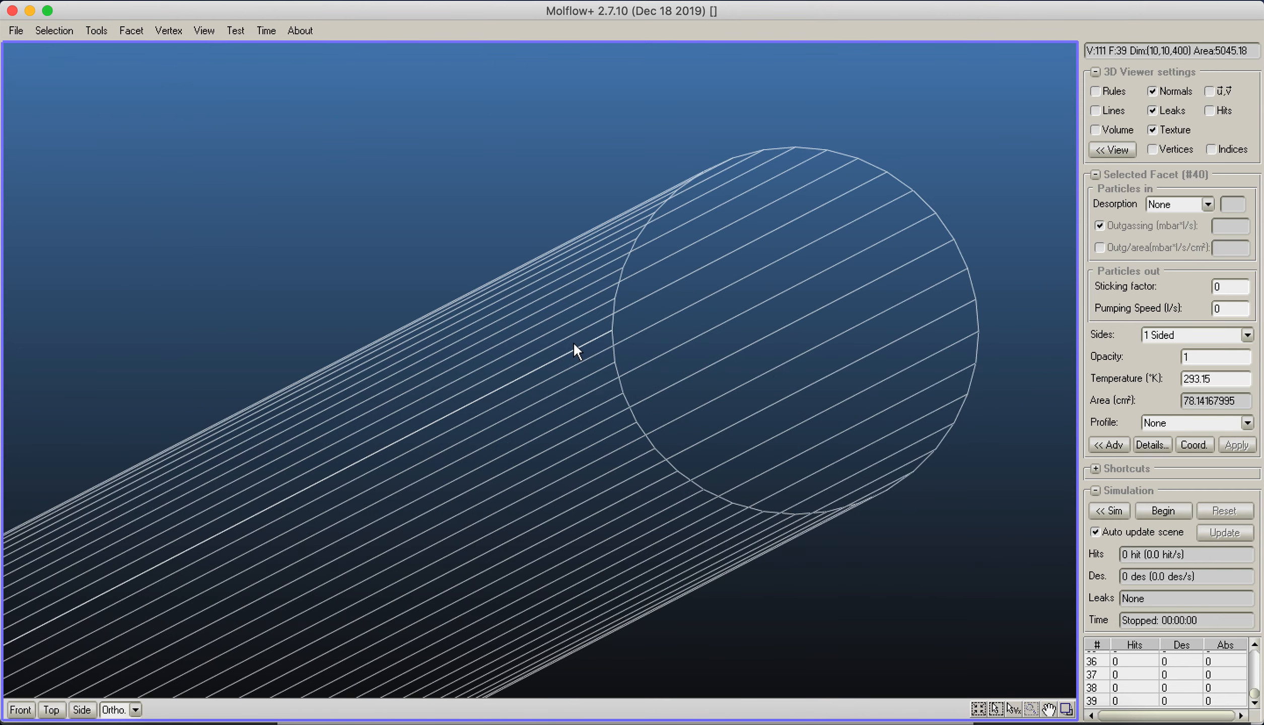
pyautogui.moveTo(572, 341); pyautogui.dragTo(446, 363, button='middle')
pyautogui.moveTo(352, 122); pyautogui.dragTo(856, 569)
pyautogui.scroll(-5, 785, 473)
pyautogui.moveTo(748, 329); pyautogui.dragTo(895, 291, button='middle')
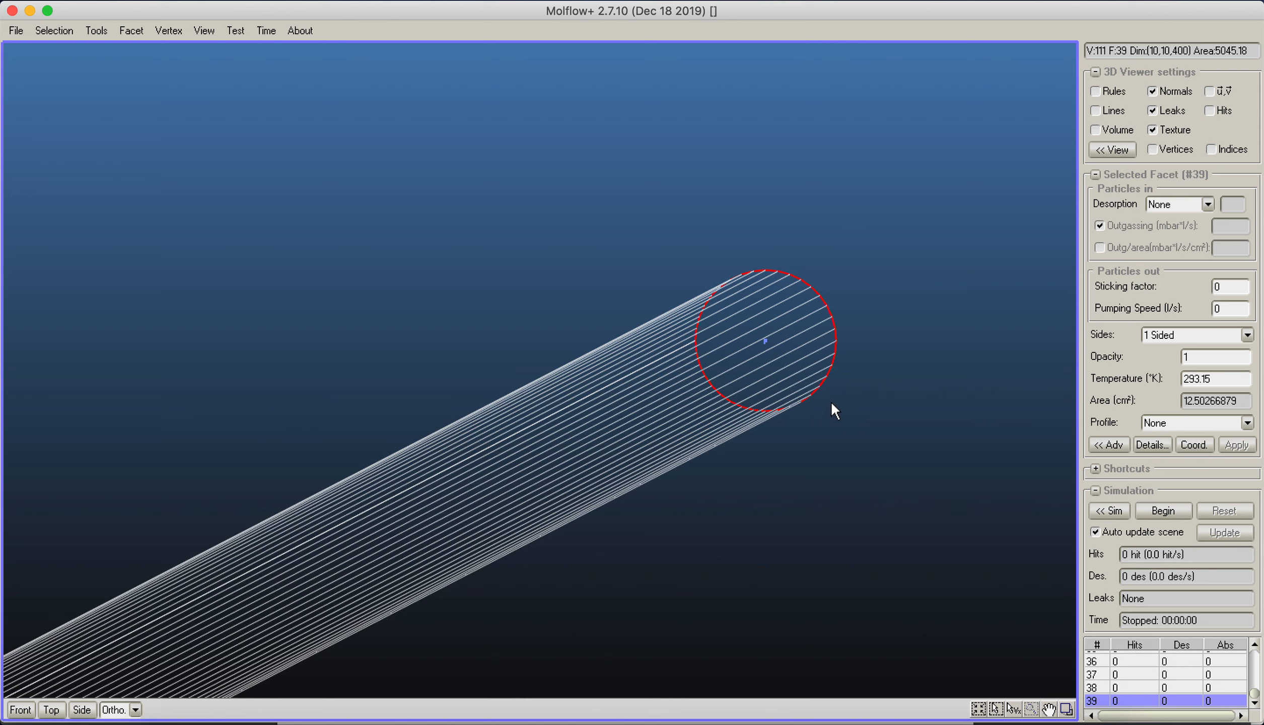
pyautogui.click(132, 31)
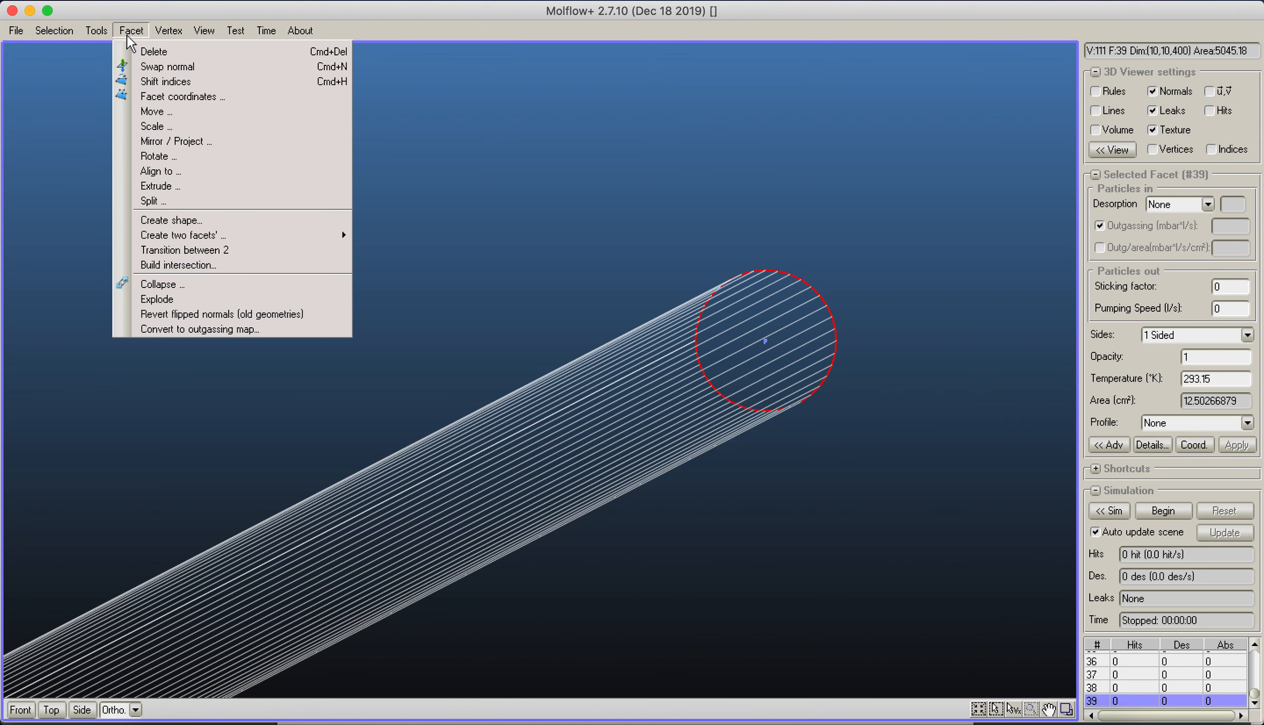
pyautogui.click(182, 130)
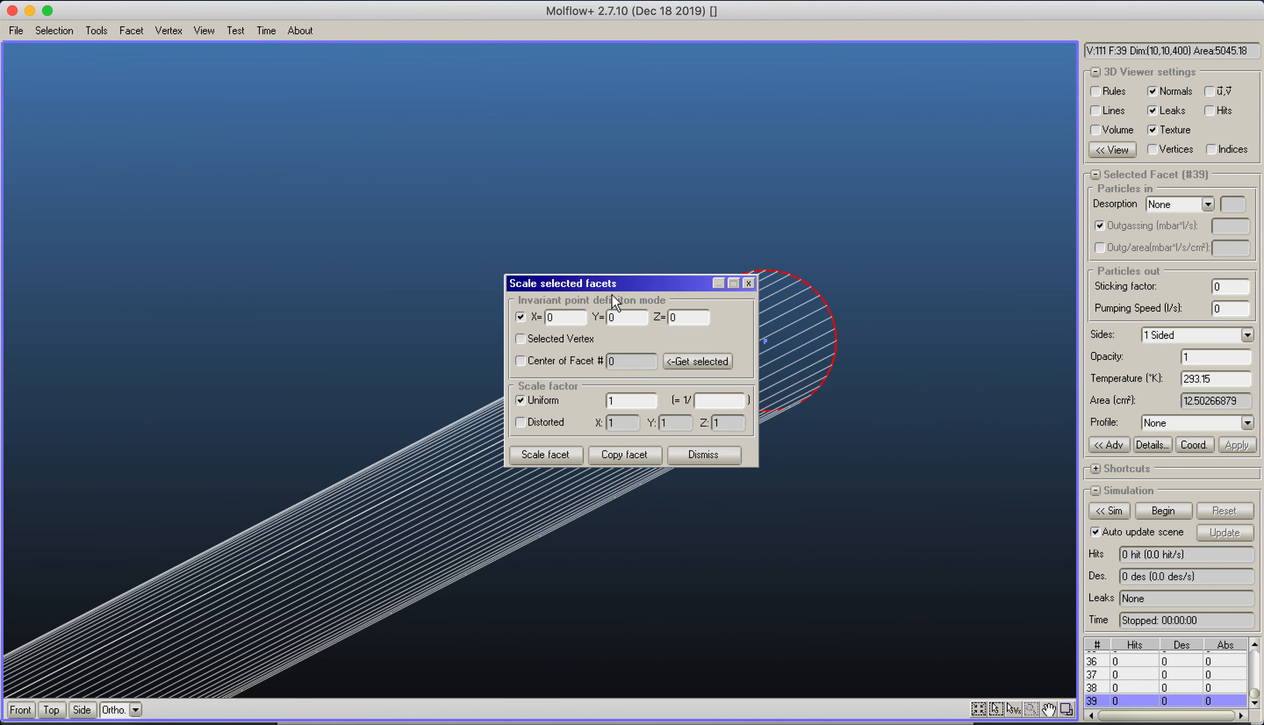
pyautogui.moveTo(614, 281); pyautogui.dragTo(354, 96)
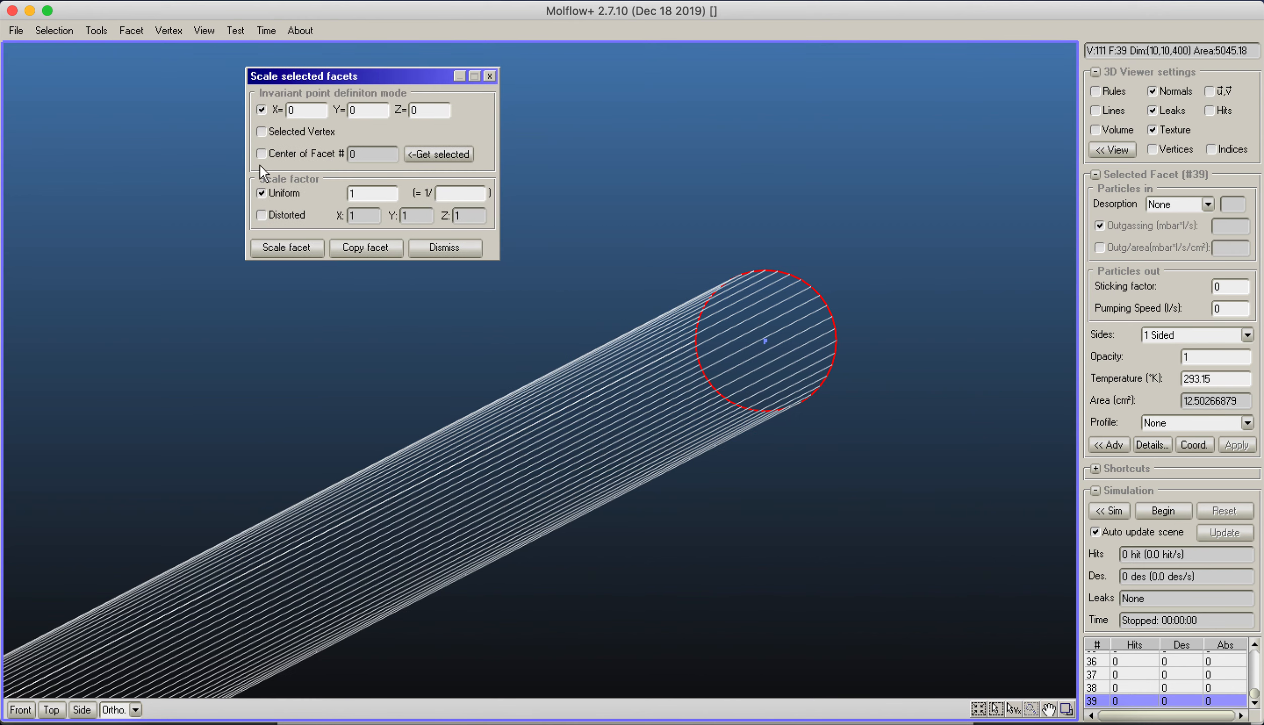
pyautogui.click(449, 154)
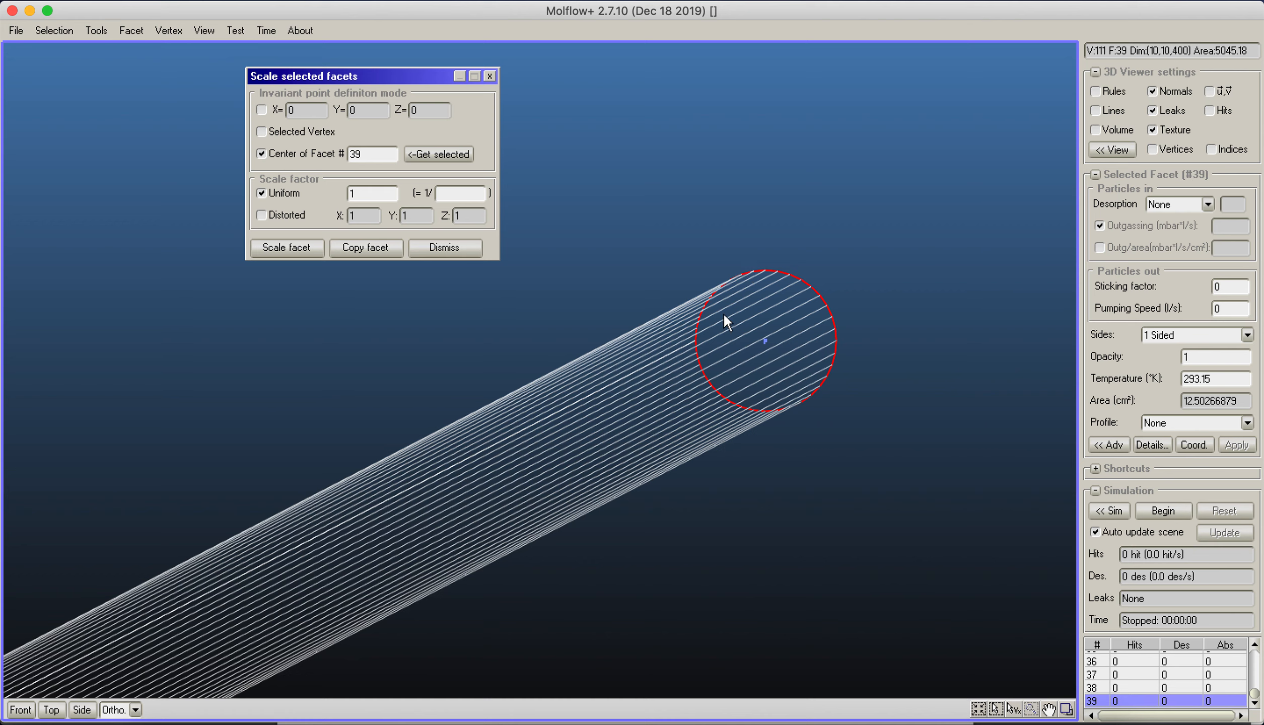
# Step: Scale the end facet itself by a uniform factor of 2.5 and preview the shape with volume rendering
pyautogui.doubleClick(383, 193)
pyautogui.write('2.5')
pyautogui.scroll(-3, 593, 316)
pyautogui.moveTo(593, 316); pyautogui.dragTo(519, 266, button='middle')
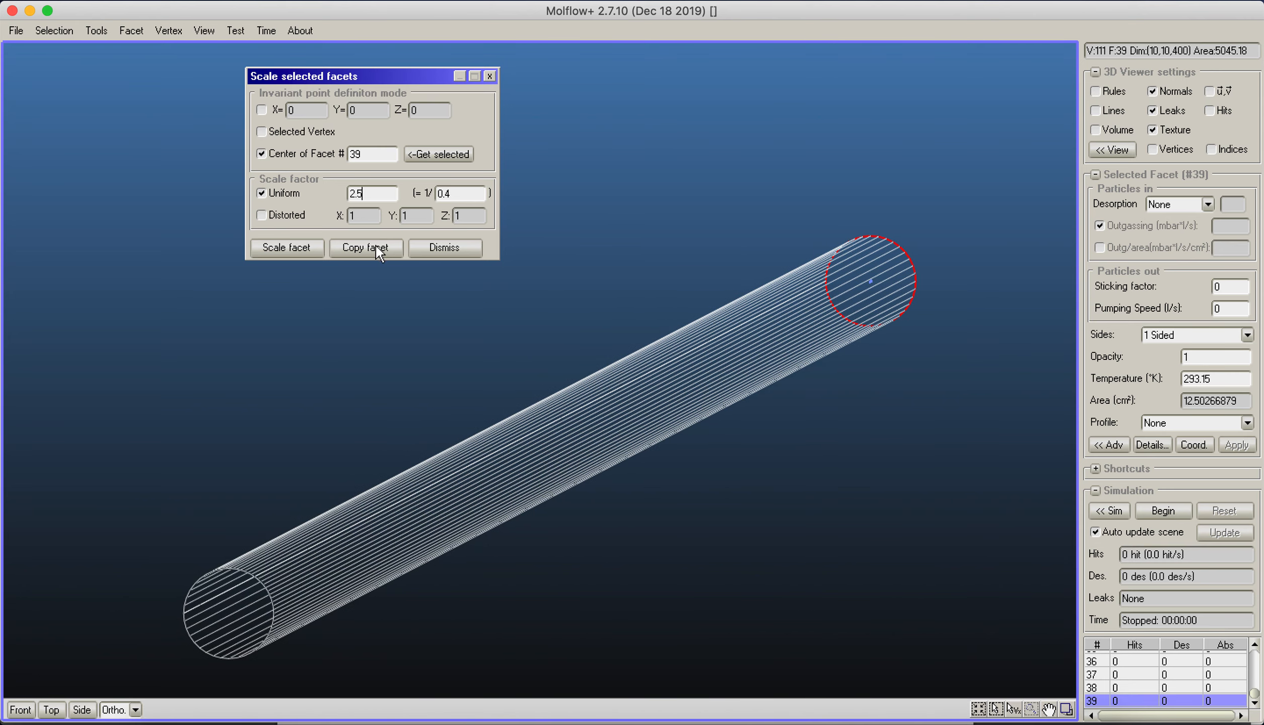
pyautogui.click(301, 248)
pyautogui.moveTo(767, 394); pyautogui.dragTo(793, 377, button='right')
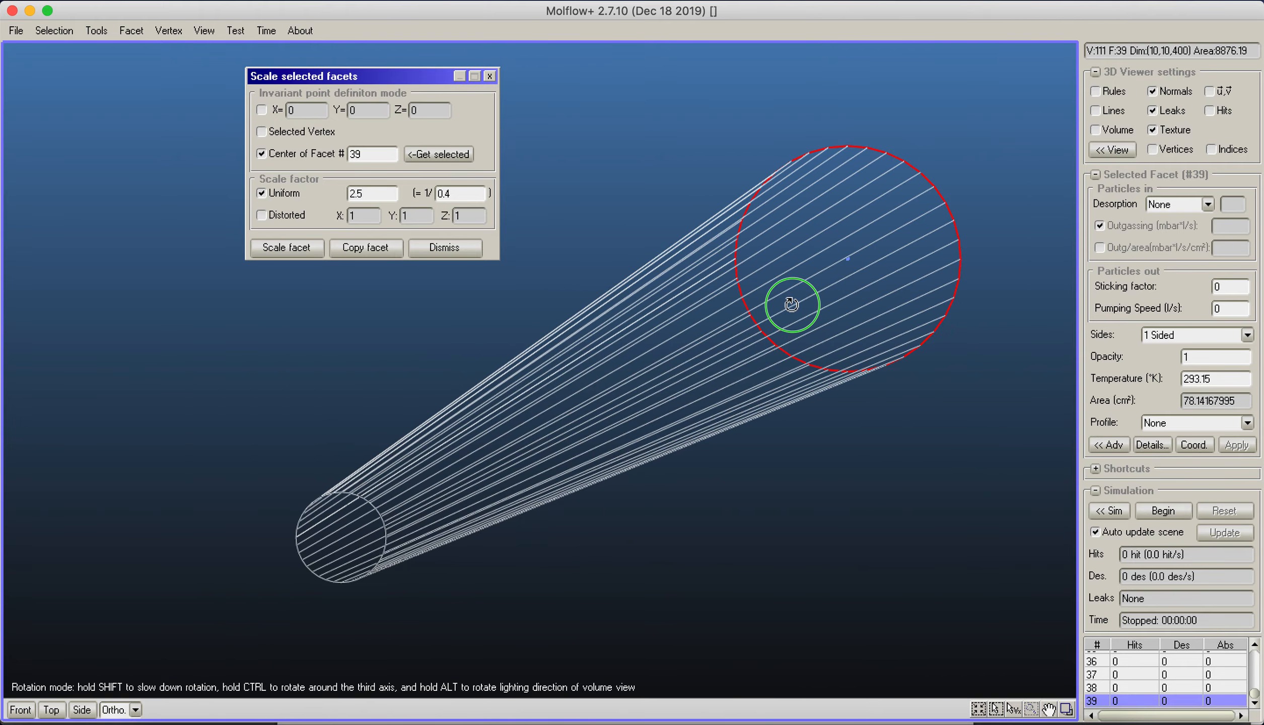
pyautogui.click(1108, 131)
pyautogui.click(1108, 133)
pyautogui.moveTo(941, 212); pyautogui.dragTo(775, 290, button='middle')
# Step: Scale the end facet back down by a uniform factor of 1/2.5
pyautogui.doubleClick(468, 194)
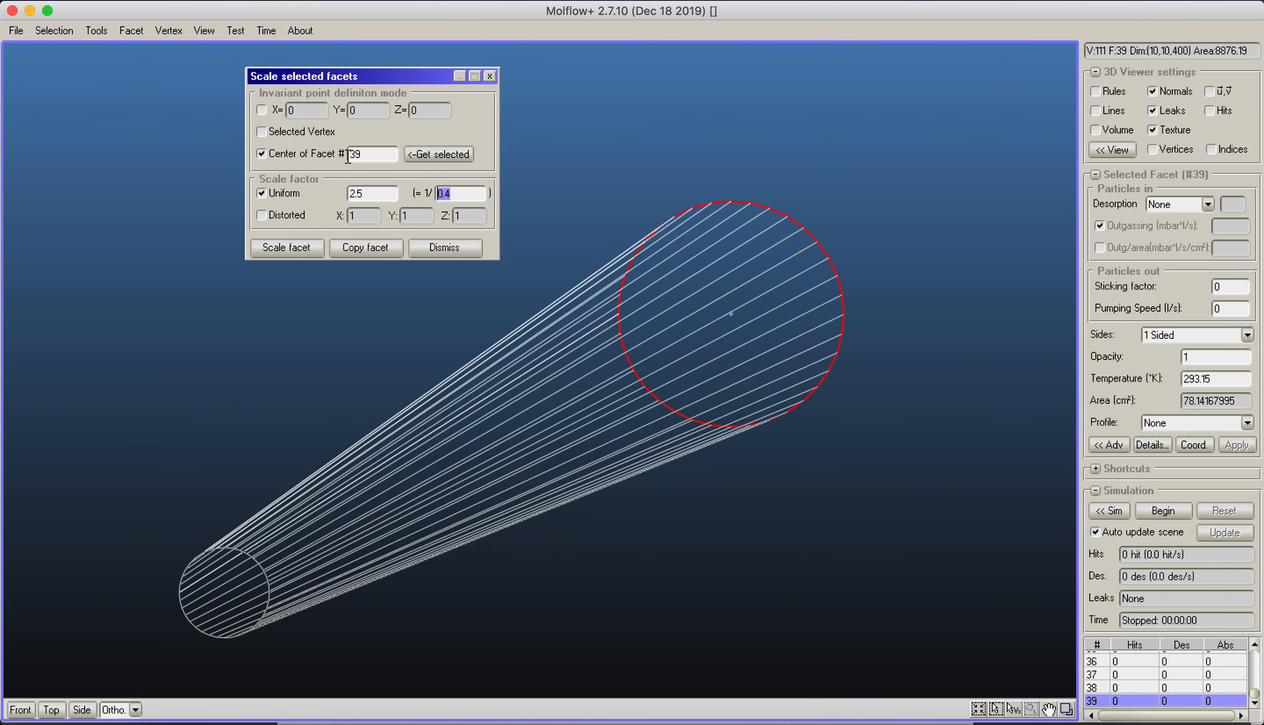
pyautogui.write('2.5')
pyautogui.click(287, 248)
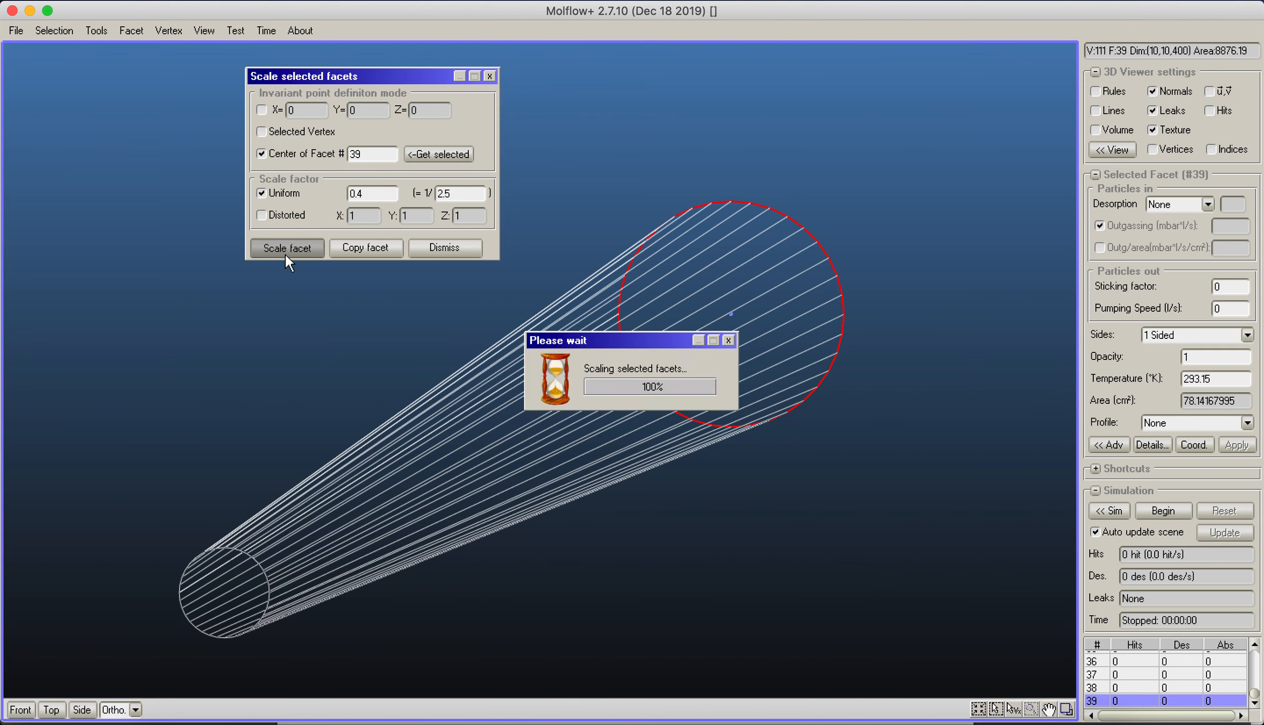
pyautogui.scroll(3, 713, 330)
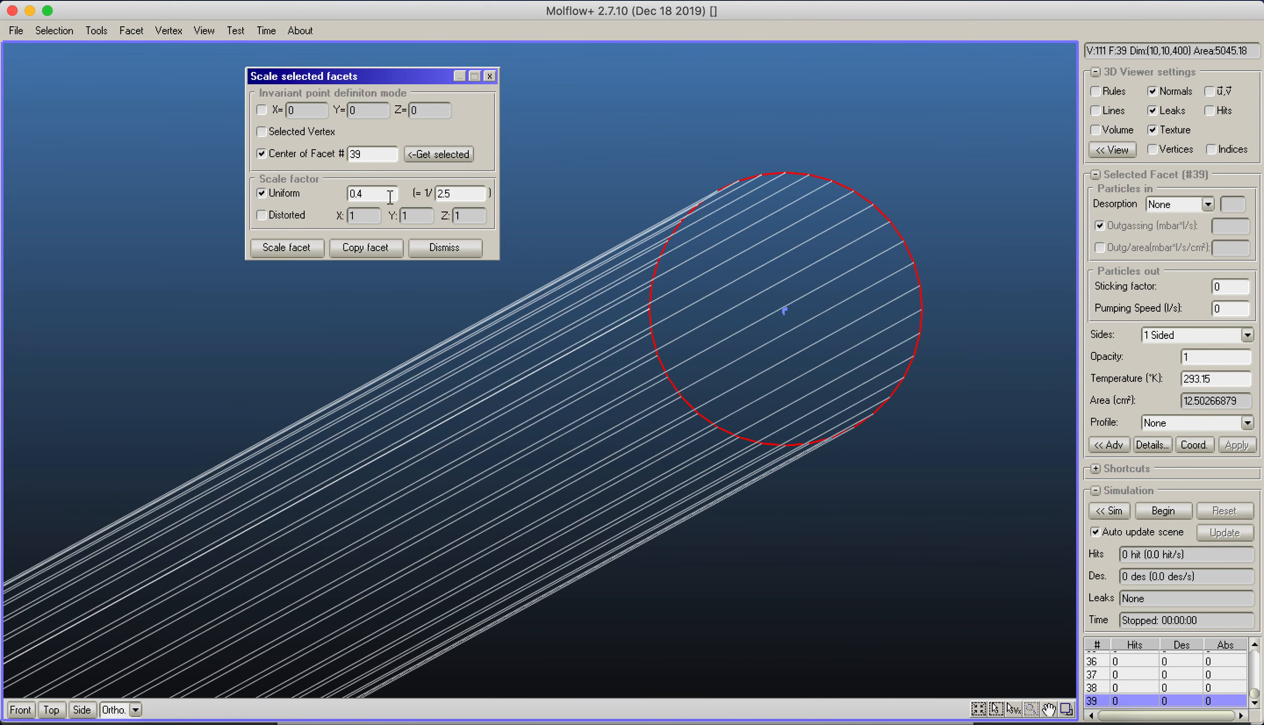
# Step: Create a scaled copy of the end facet with a uniform factor of 2.5 and close the scaling settings
pyautogui.moveTo(391, 198); pyautogui.dragTo(268, 185)
pyautogui.write('2.5')
pyautogui.moveTo(626, 289); pyautogui.dragTo(629, 335, button='middle')
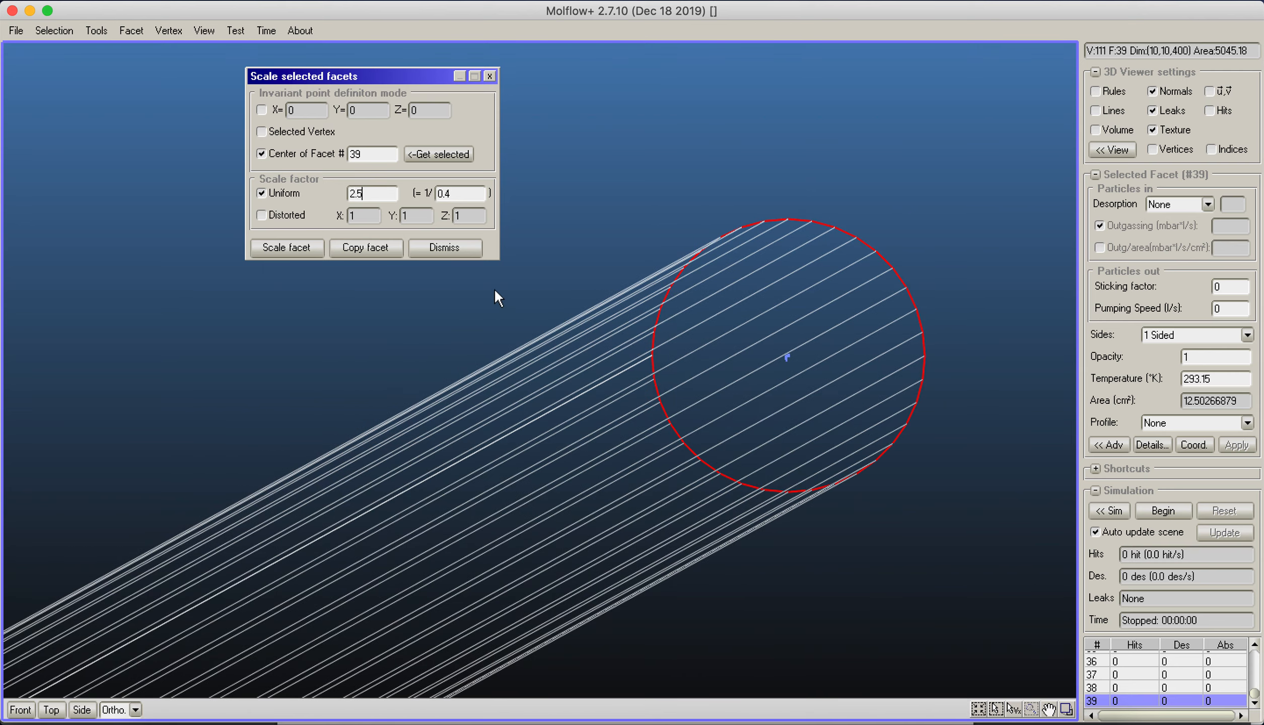
pyautogui.click(381, 245)
pyautogui.scroll(-4, 688, 313)
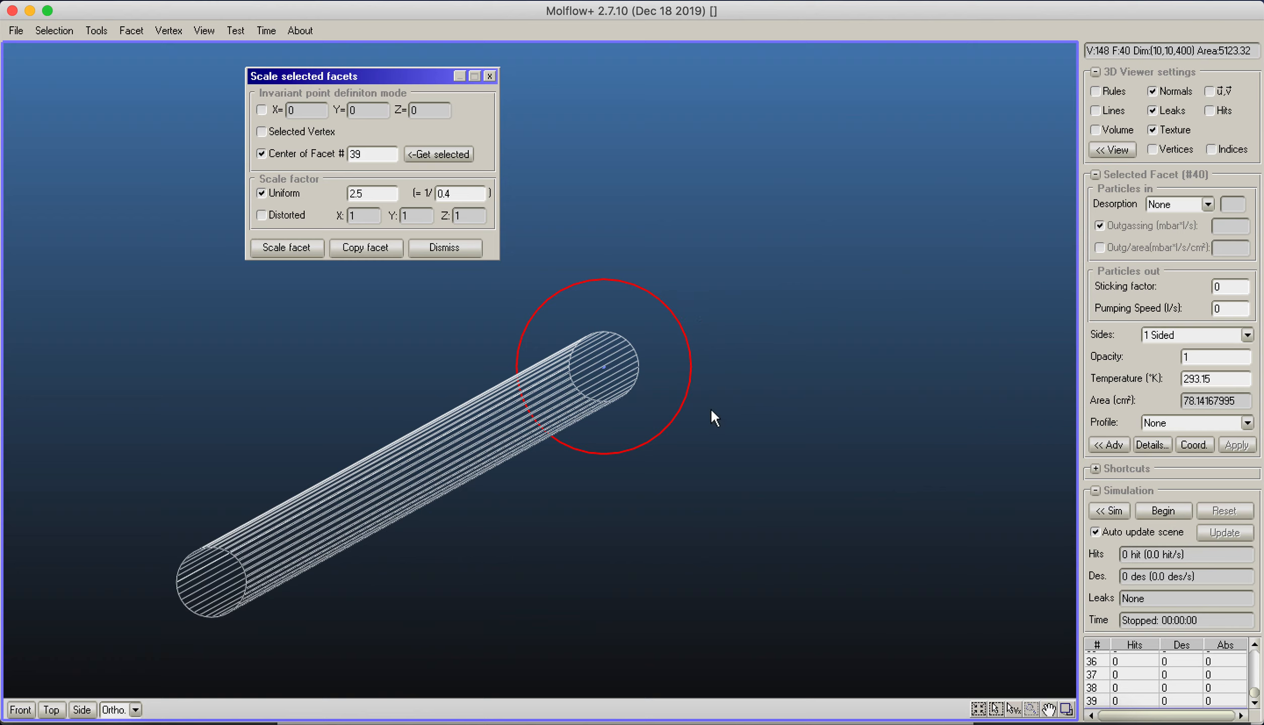
pyautogui.click(490, 76)
pyautogui.moveTo(683, 181); pyautogui.dragTo(643, 257, button='right')
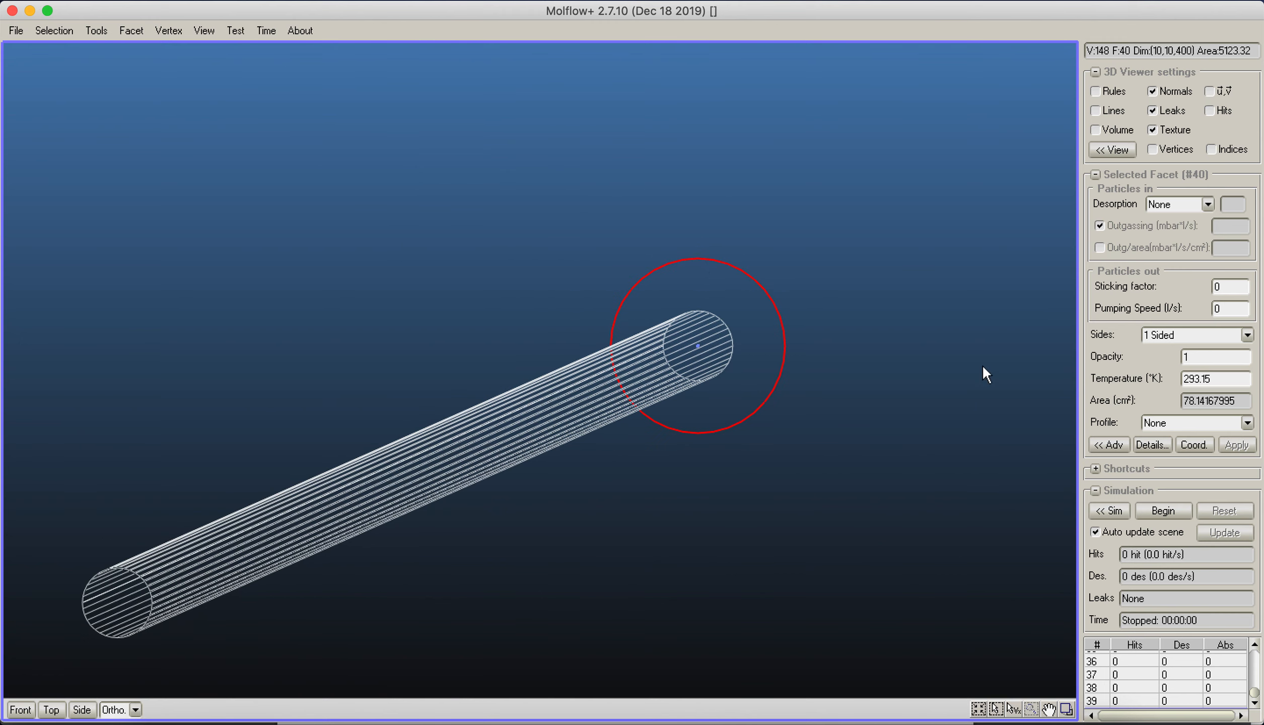
# Step: Compare the 2D box dimensions of the two circular end facets in the facet details, using their U and V vectors as reference
pyautogui.click(1152, 445)
pyautogui.moveTo(722, 203); pyautogui.dragTo(324, 61)
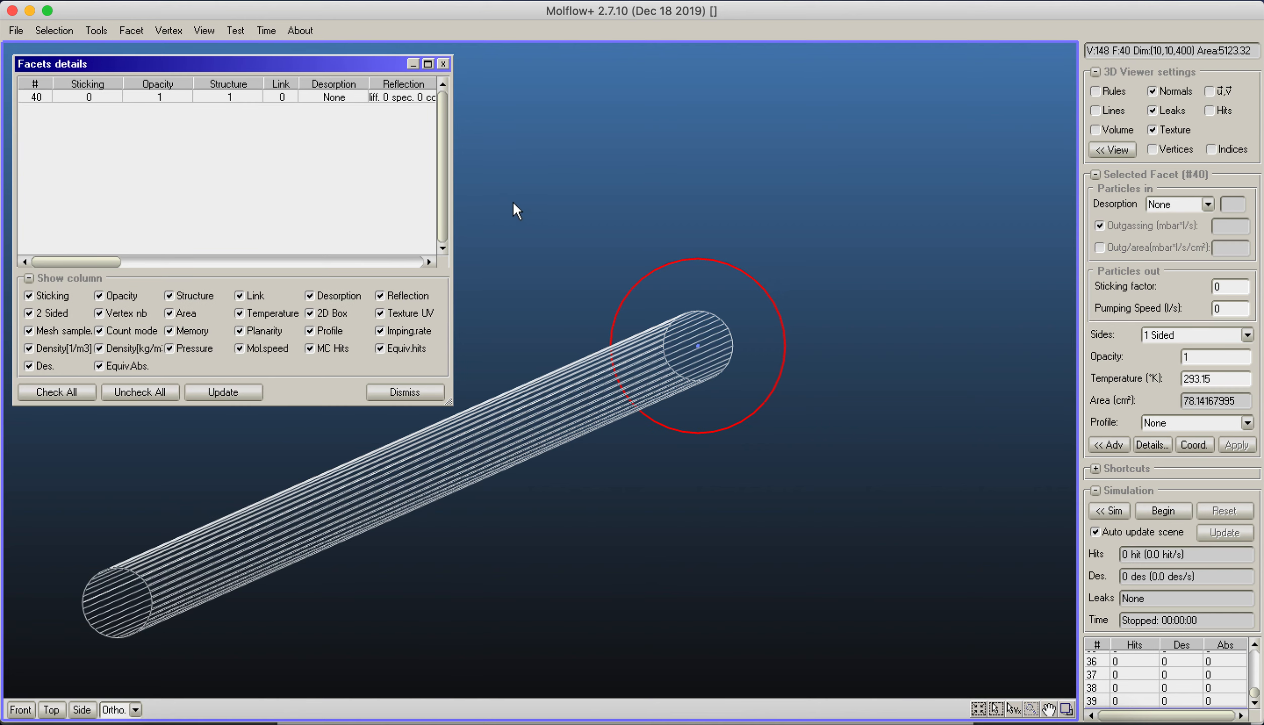
pyautogui.moveTo(518, 193); pyautogui.dragTo(883, 504)
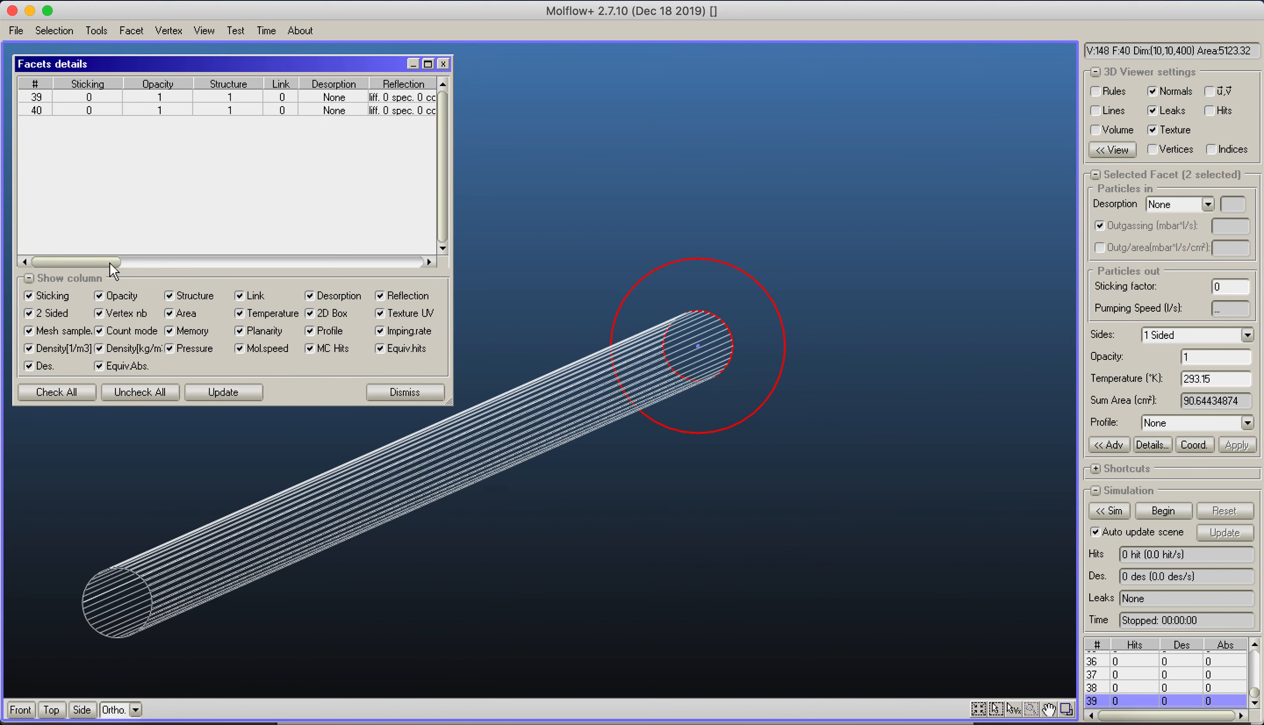
pyautogui.moveTo(119, 262); pyautogui.dragTo(228, 263)
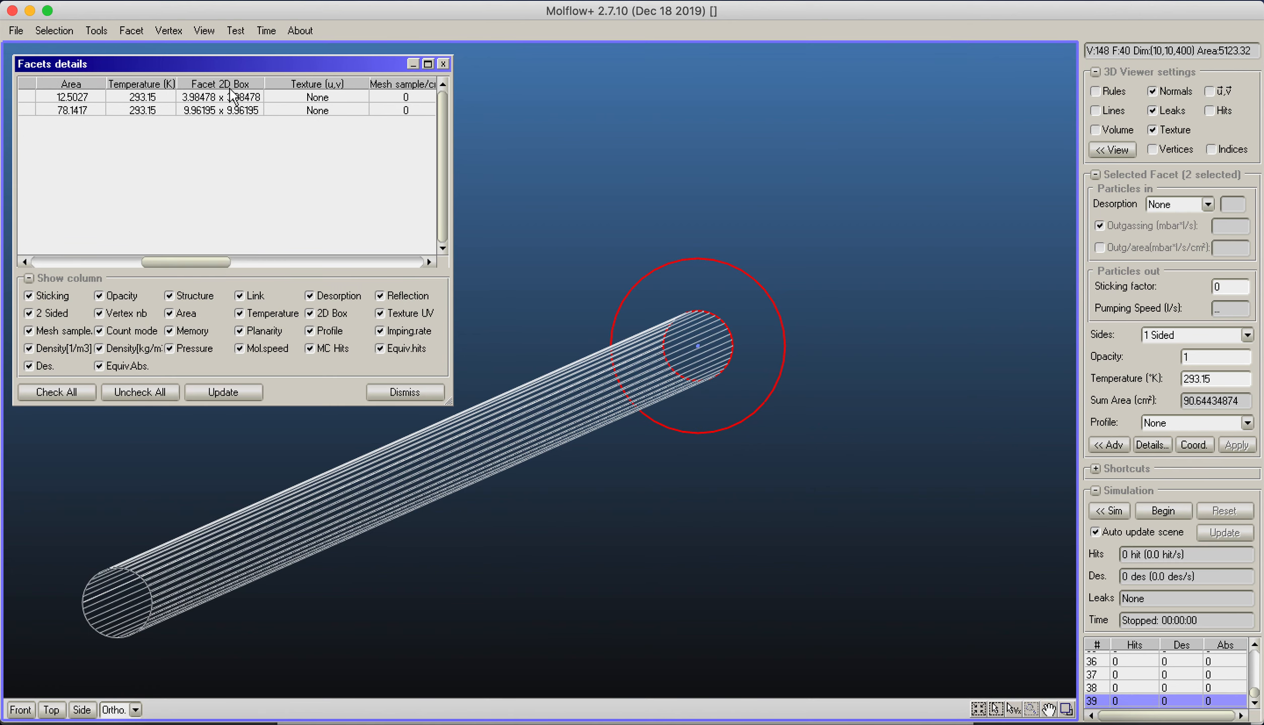
pyautogui.click(1216, 93)
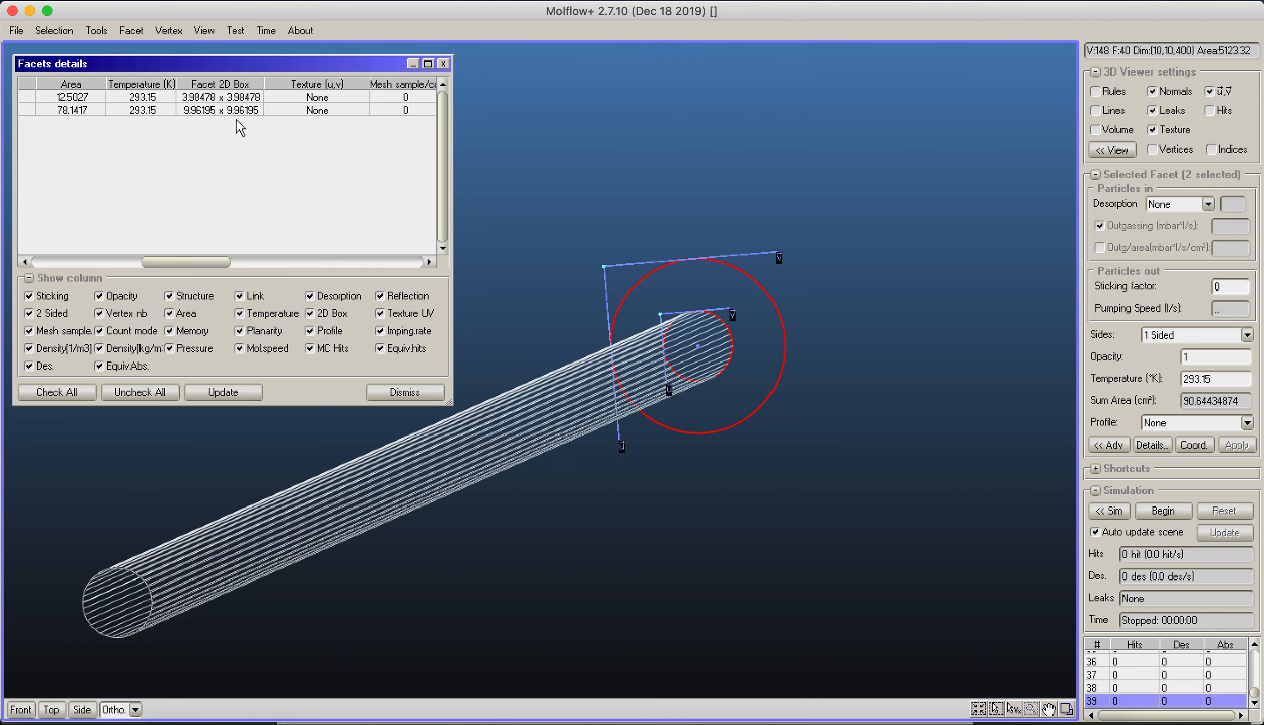
pyautogui.click(443, 64)
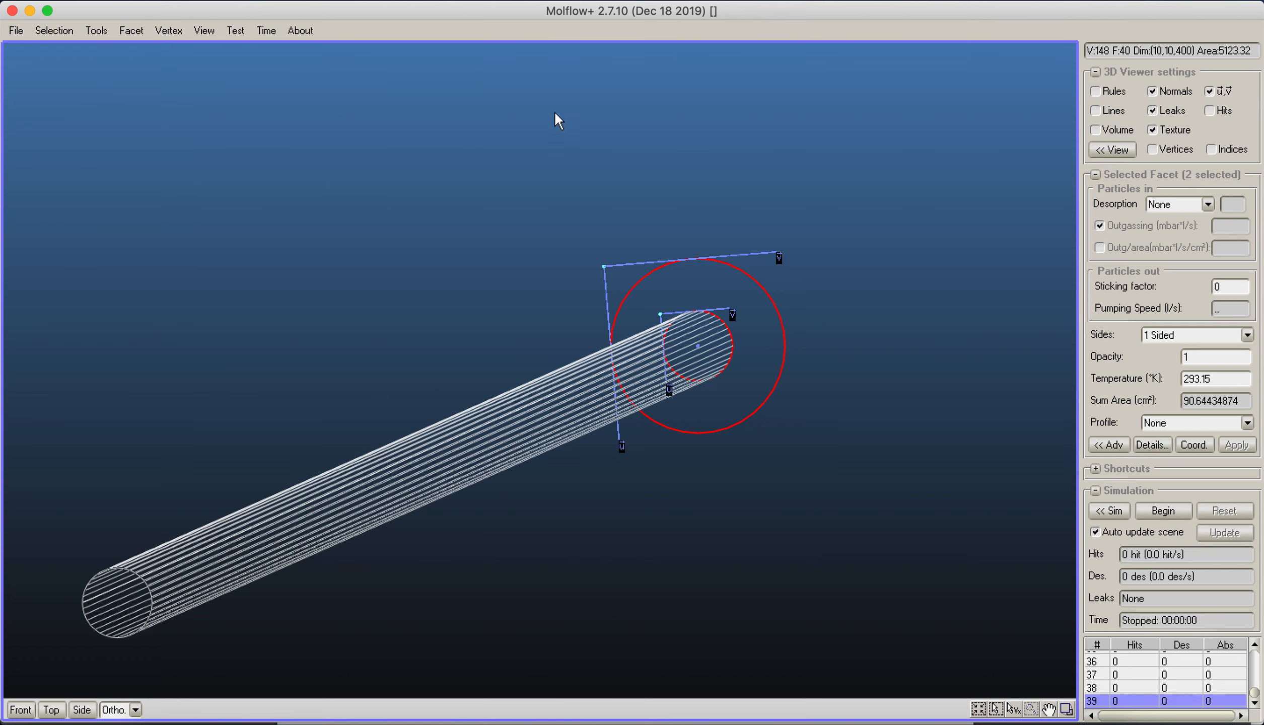
pyautogui.click(1210, 93)
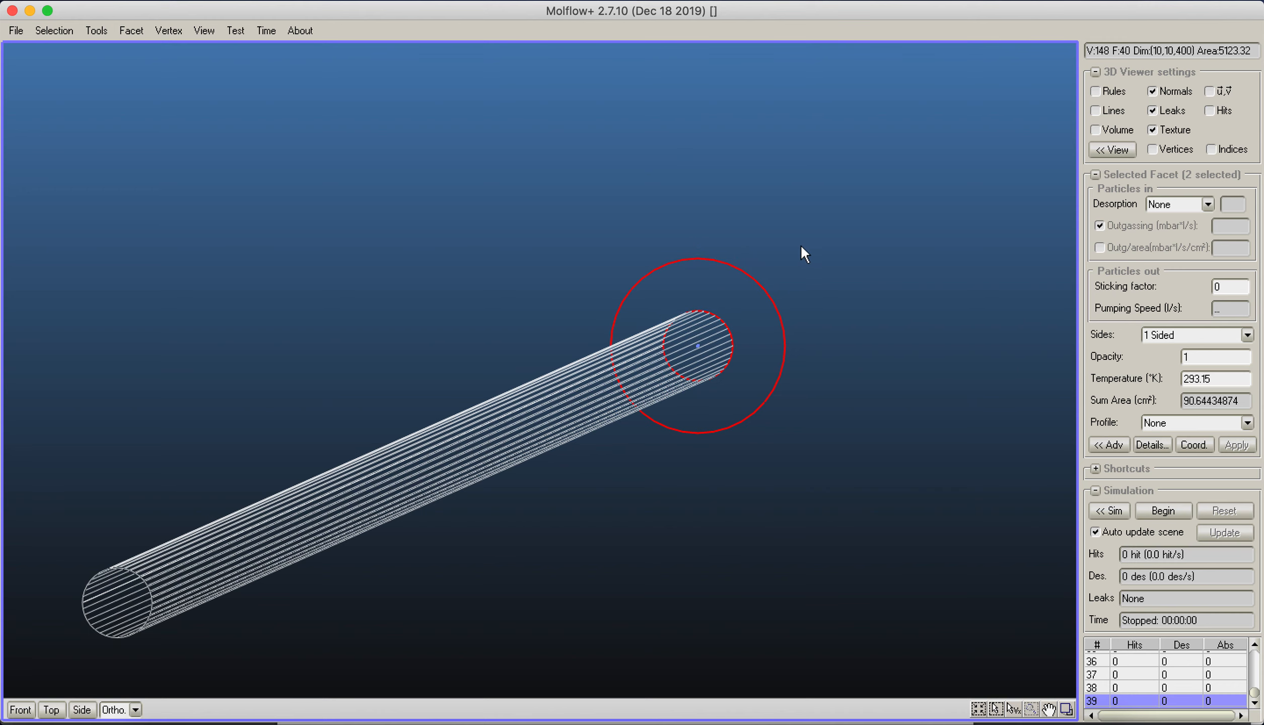
# Step: Select only the larger circular facet at the tube's far end and swap its normal
pyautogui.scroll(2, 801, 244)
pyautogui.moveTo(814, 242); pyautogui.dragTo(612, 287, button='middle')
pyautogui.click(537, 320)
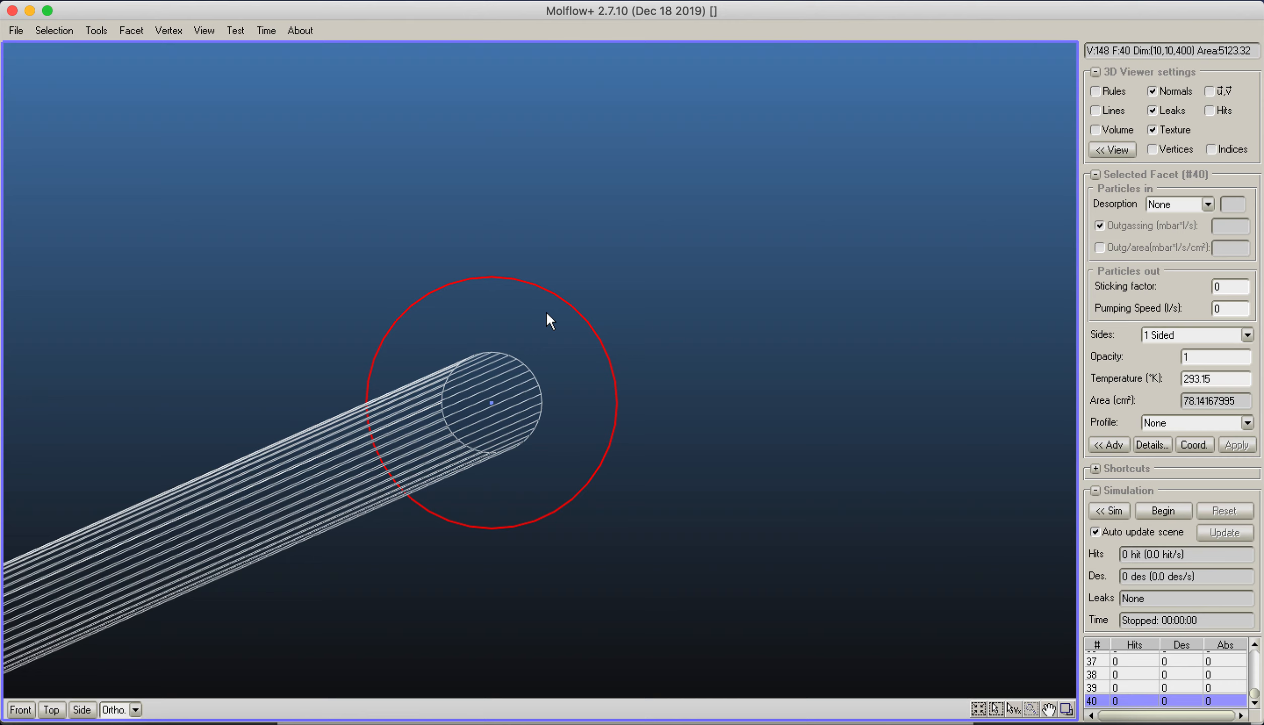
pyautogui.scroll(3, 521, 437)
pyautogui.moveTo(521, 437); pyautogui.dragTo(589, 291, button='middle')
pyautogui.scroll(4, 532, 338)
pyautogui.scroll(-2, 532, 338)
pyautogui.moveTo(482, 264); pyautogui.dragTo(516, 322, button='middle')
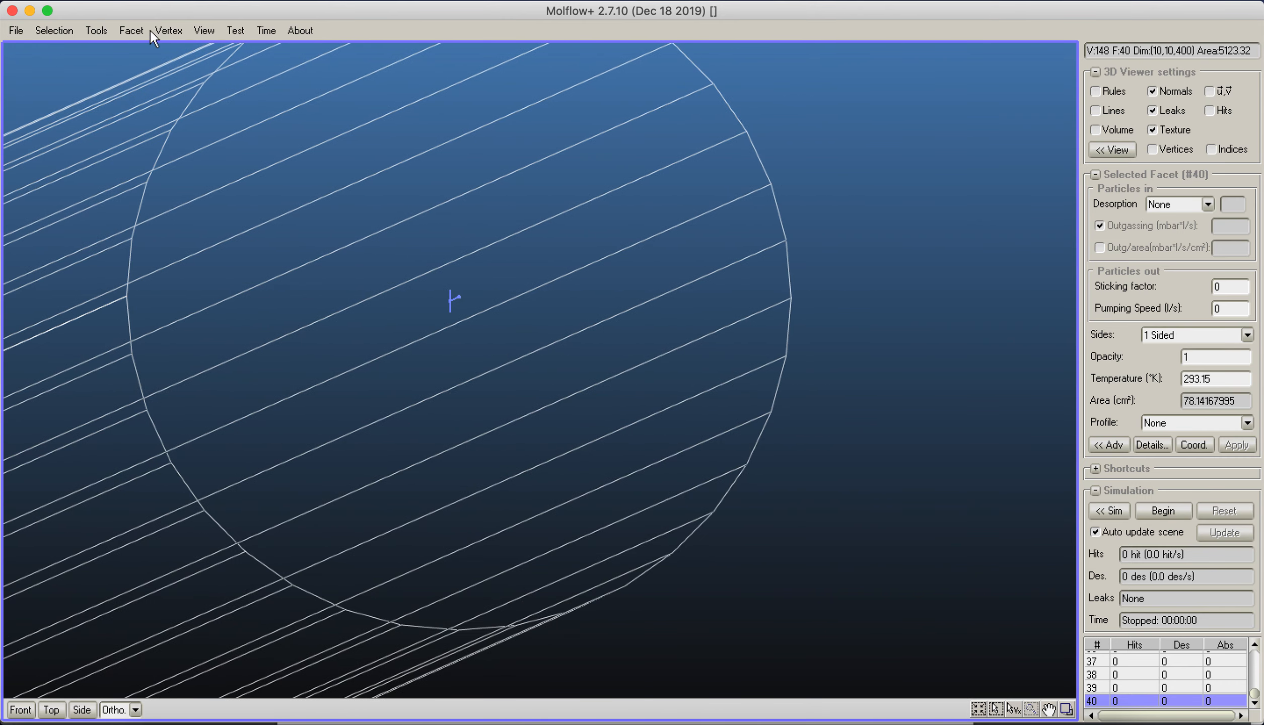
pyautogui.click(131, 30)
pyautogui.click(163, 70)
pyautogui.scroll(-5, 546, 301)
pyautogui.scroll(3, 546, 301)
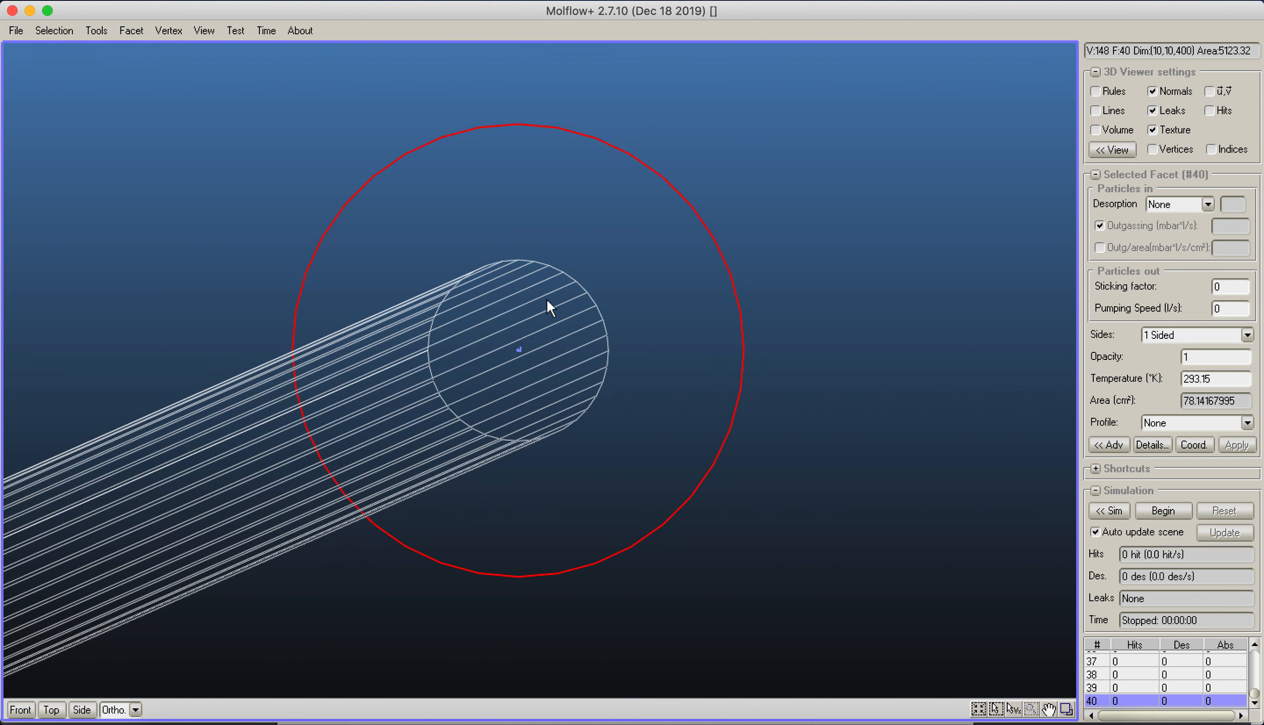
# Step: Extrude the larger circular facet 100 cm towards its normal
pyautogui.click(130, 30)
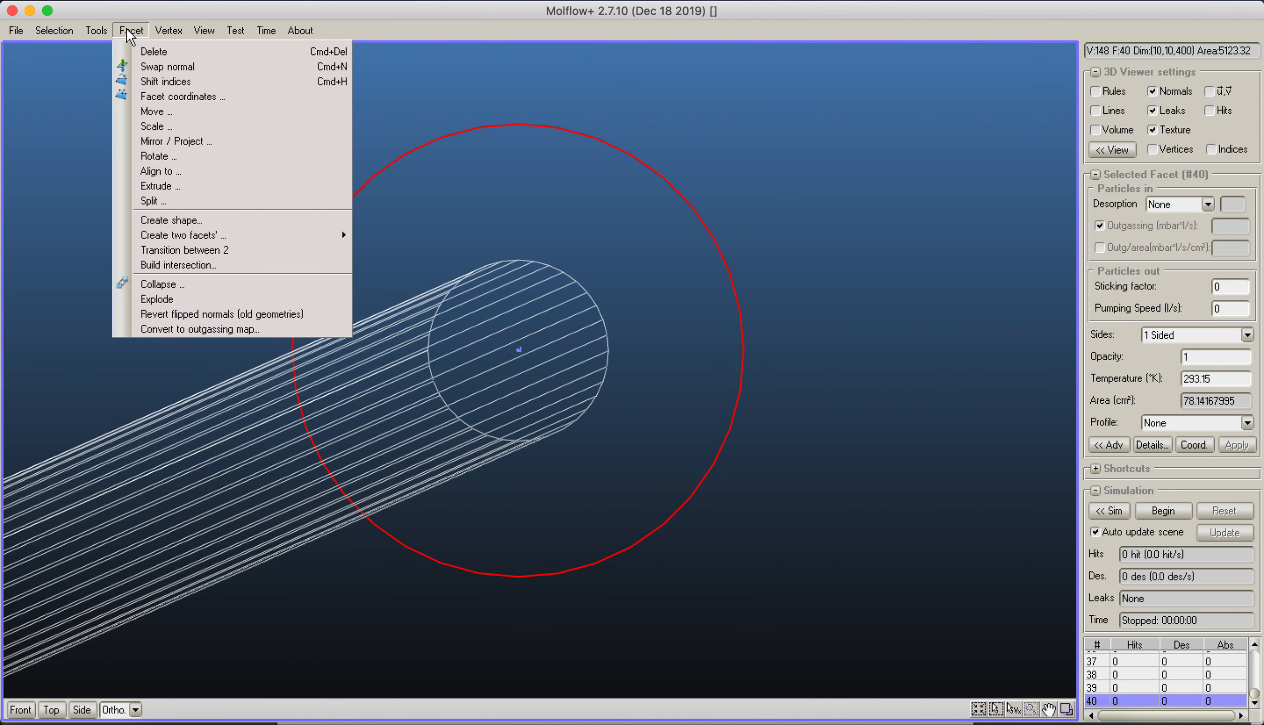
pyautogui.click(174, 187)
pyautogui.moveTo(575, 113); pyautogui.dragTo(876, 76)
pyautogui.click(945, 135)
pyautogui.write('00')
pyautogui.click(936, 575)
pyautogui.scroll(-5, 643, 403)
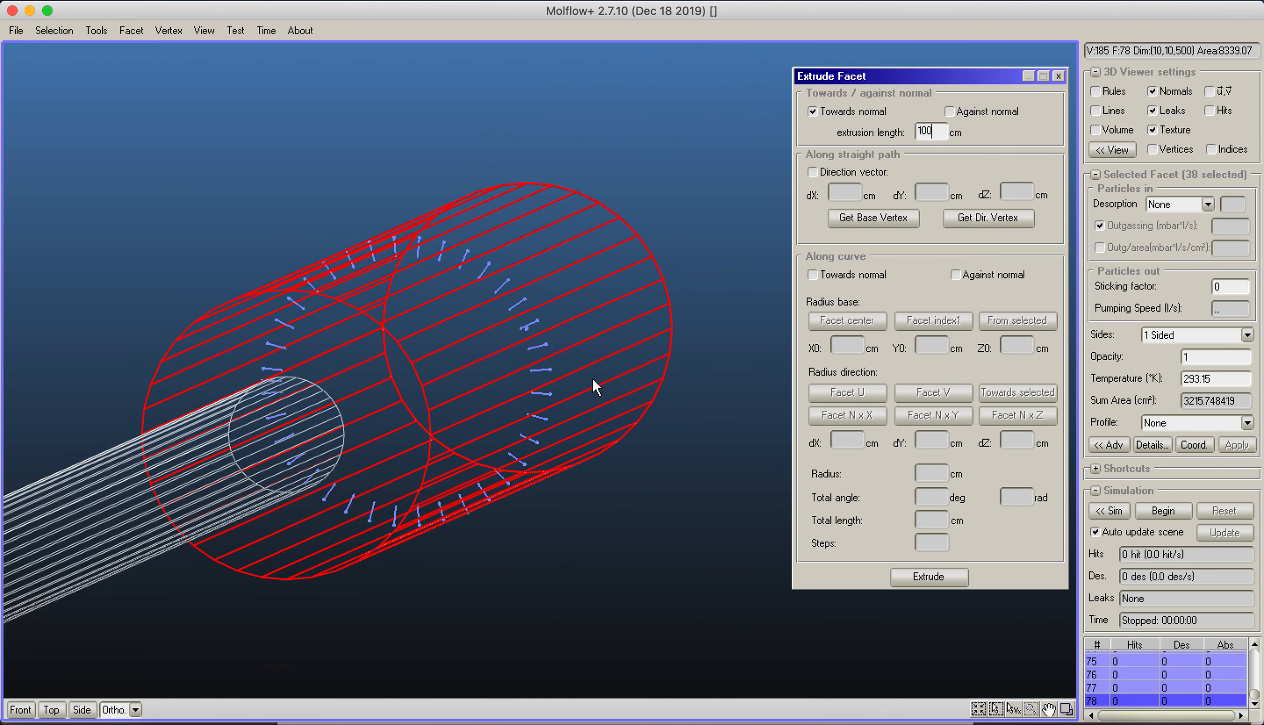
# Step: Close the extrusion settings and inspect the junction between the narrow and wide tubes with volume rendering before returning to wireframe
pyautogui.click(720, 235)
pyautogui.click(1096, 131)
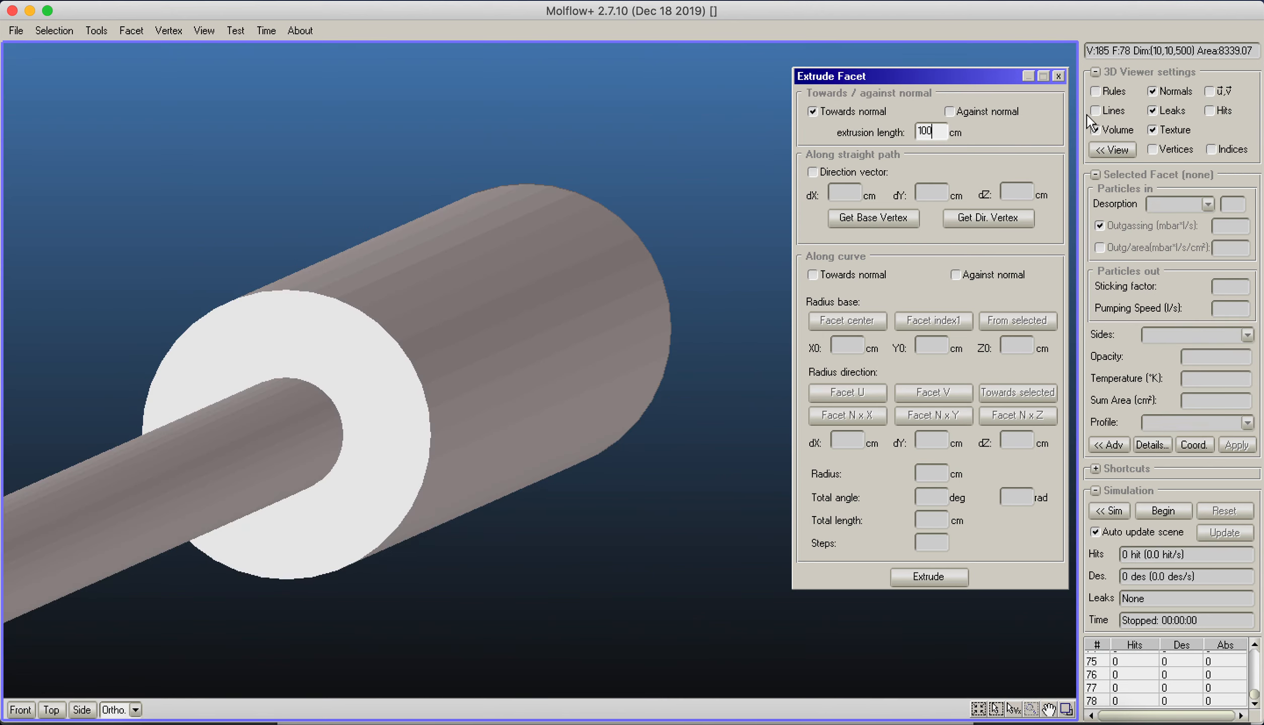
pyautogui.click(1058, 75)
pyautogui.scroll(-5, 739, 332)
pyautogui.scroll(2, 687, 387)
pyautogui.moveTo(528, 388); pyautogui.dragTo(389, 427, button='right')
pyautogui.moveTo(407, 420); pyautogui.dragTo(608, 340, button='middle')
pyautogui.scroll(-2, 608, 340)
pyautogui.moveTo(741, 341); pyautogui.dragTo(589, 387, button='middle')
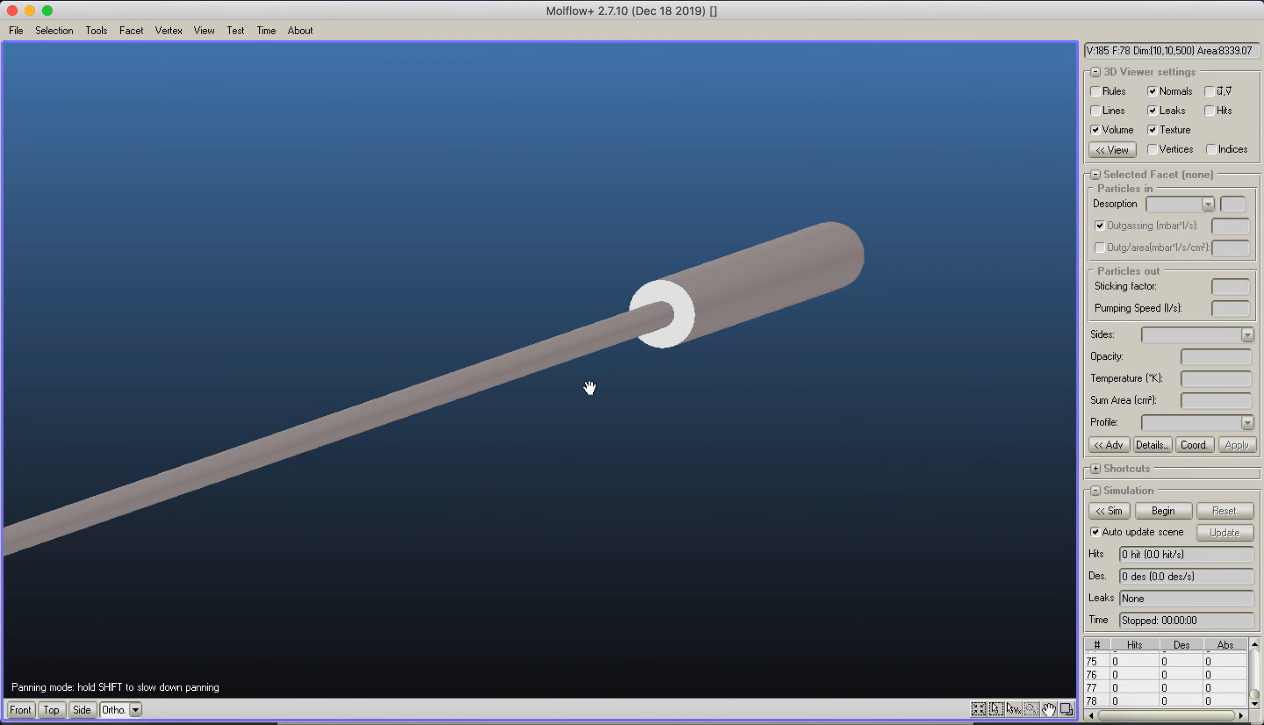
pyautogui.scroll(10, 618, 378)
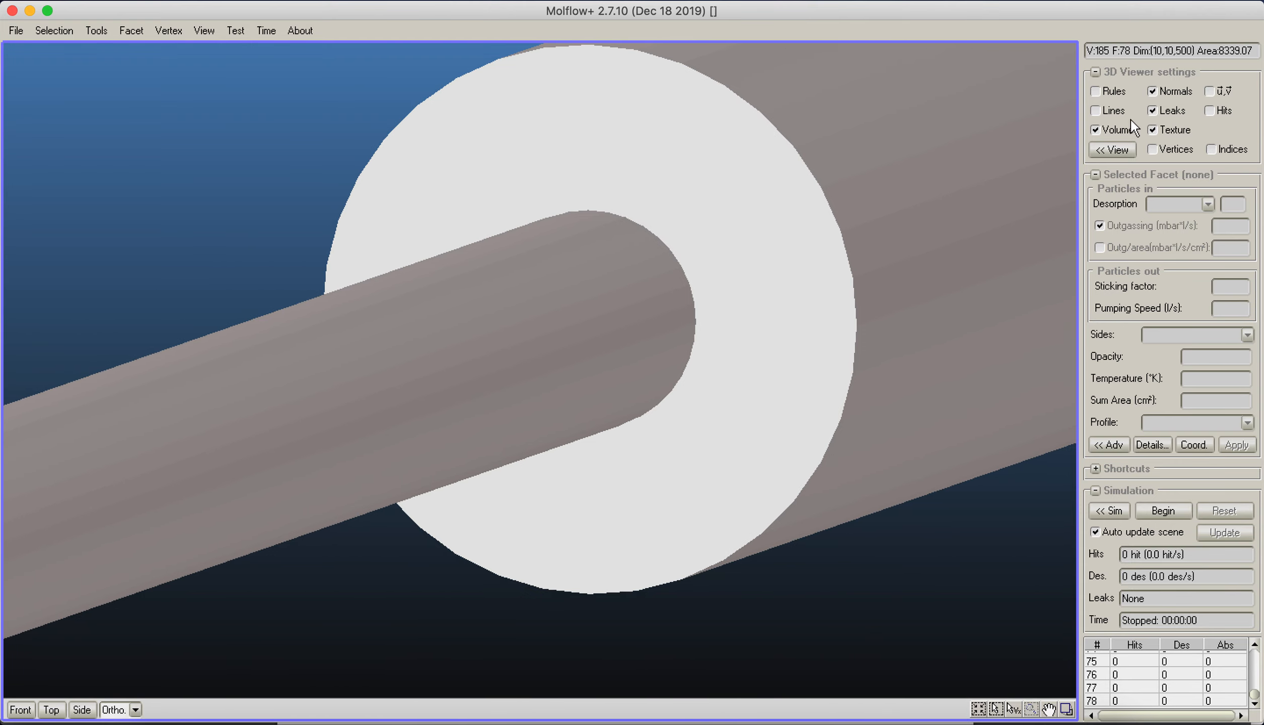
pyautogui.click(1100, 129)
pyautogui.scroll(-4, 727, 238)
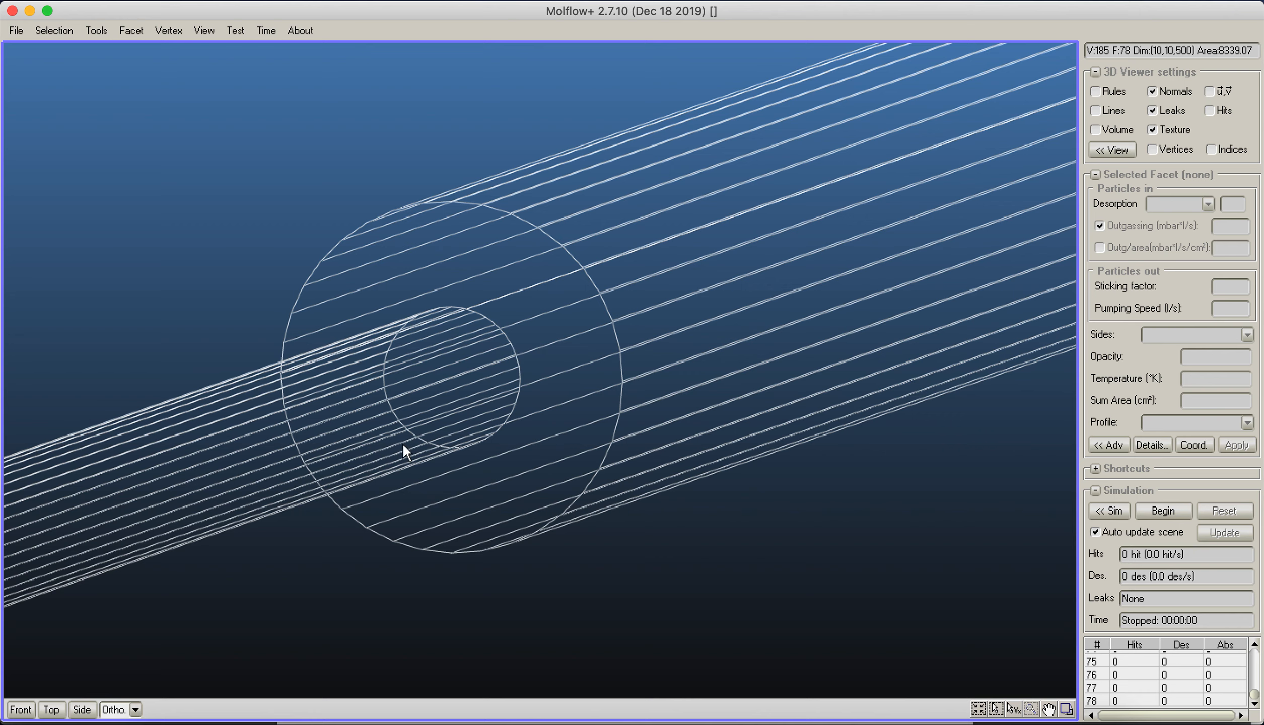
# Step: Check the large and small circular facets closing the junction by selecting each one separately, and clear the selection
pyautogui.click(481, 202)
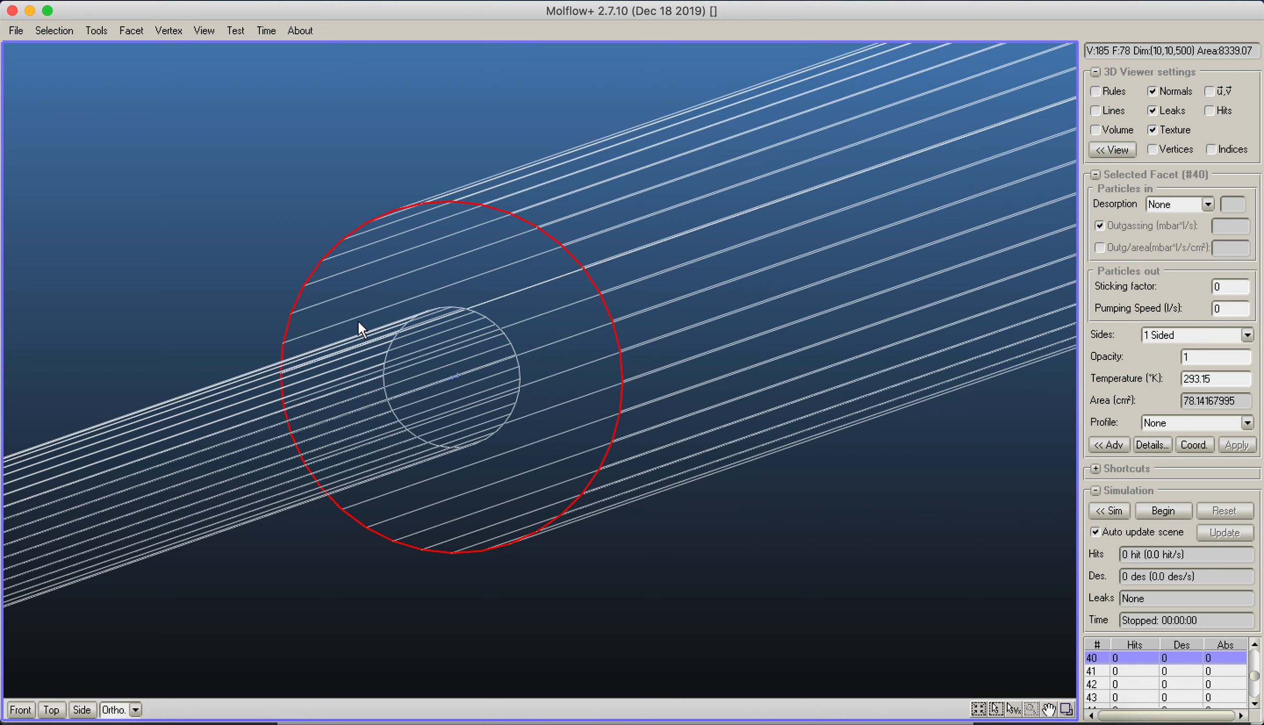
pyautogui.moveTo(358, 320); pyautogui.dragTo(561, 512)
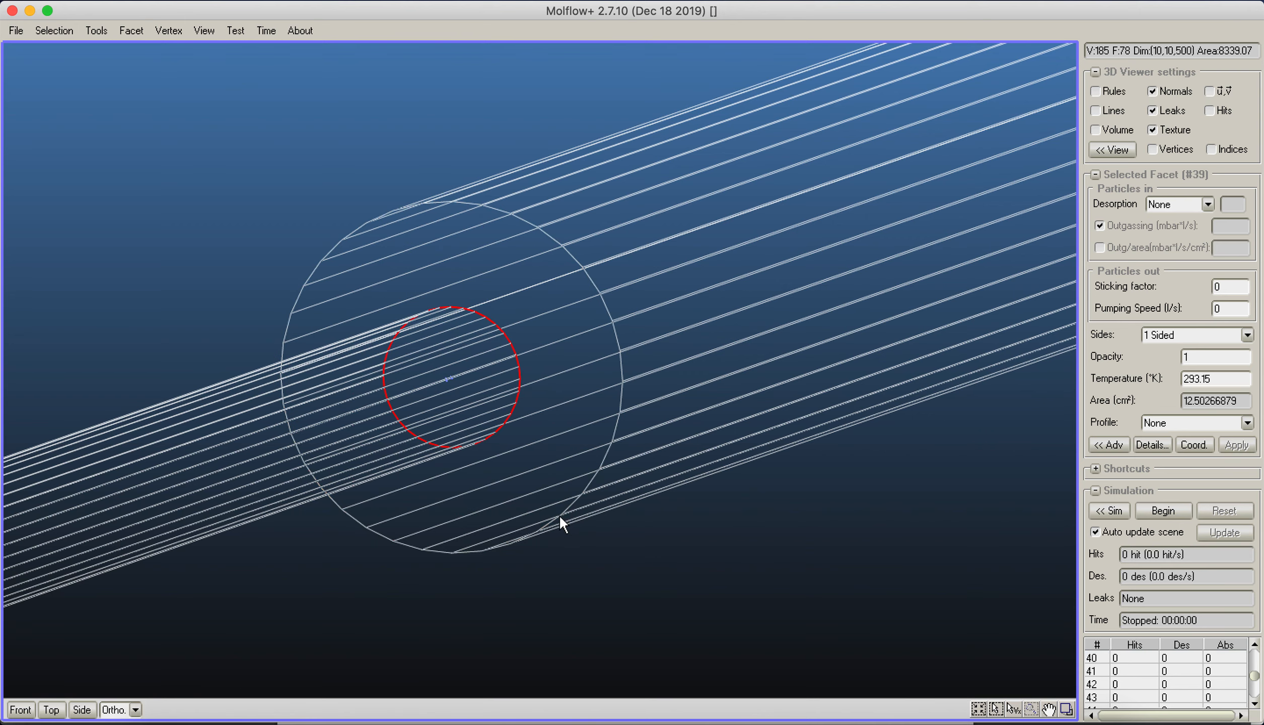
pyautogui.click(627, 608)
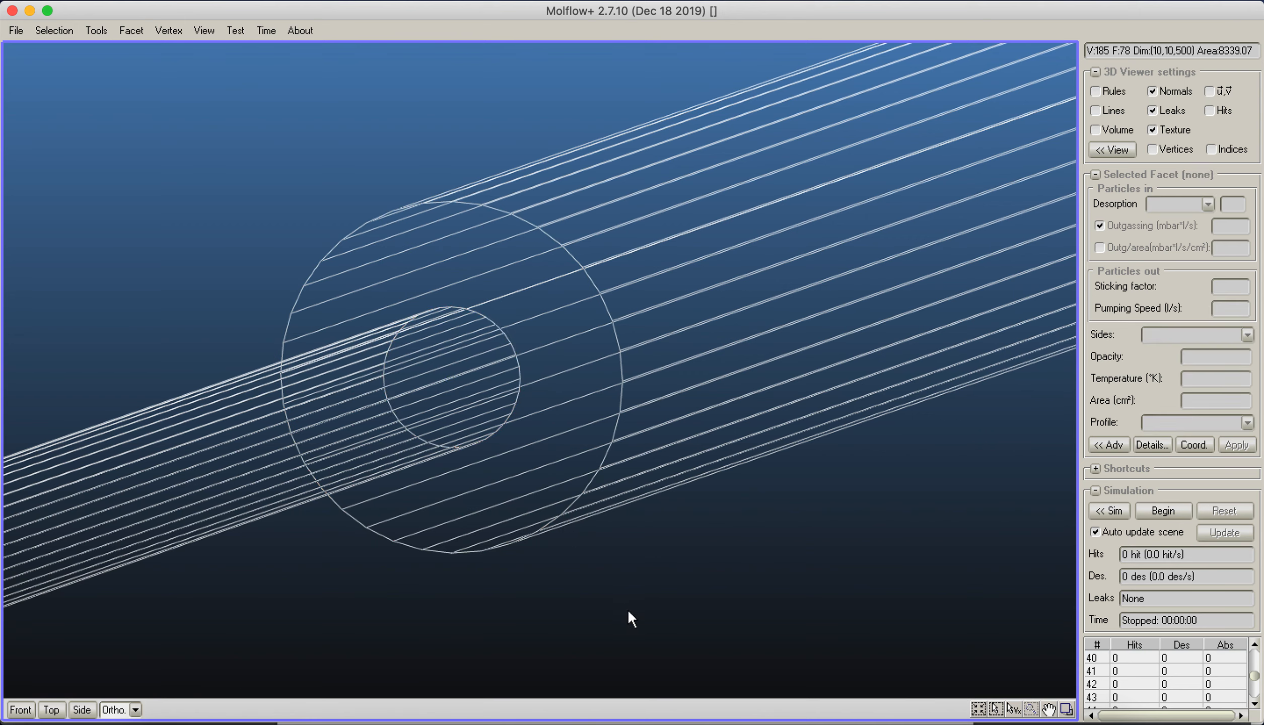
pyautogui.scroll(-2, 629, 582)
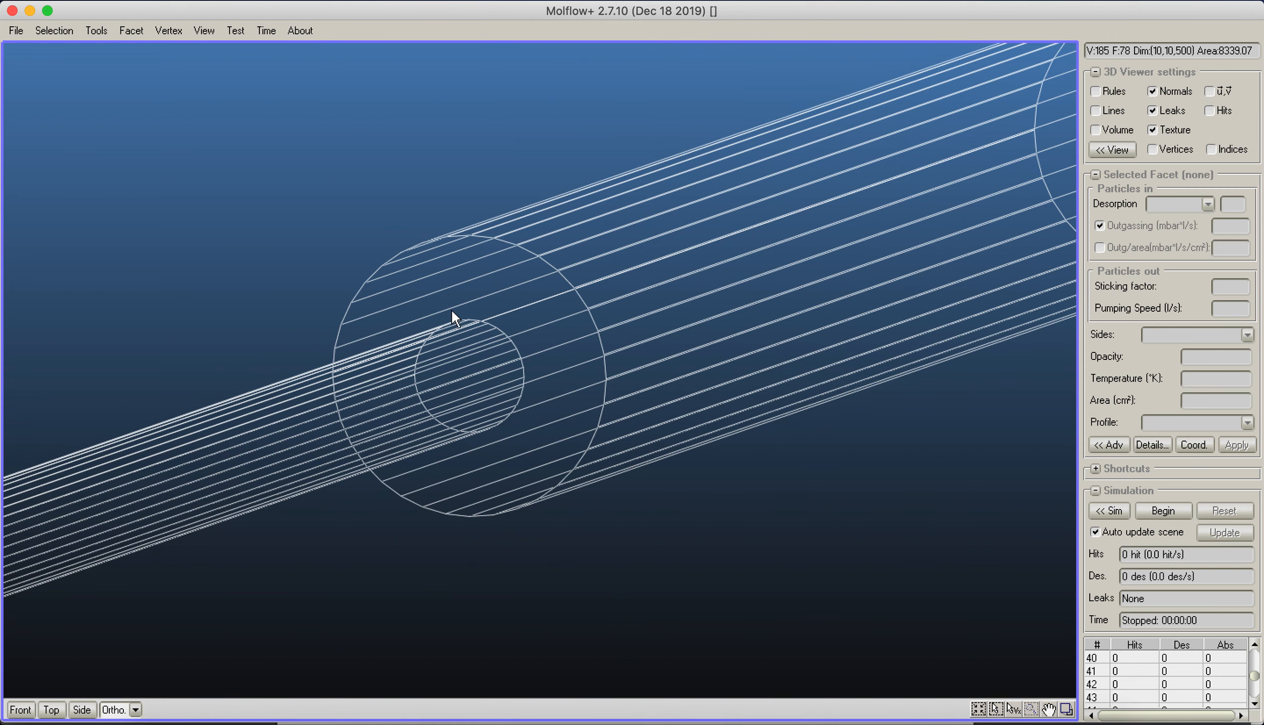
# Step: Select both circular facets at the junction and create a transition between them
pyautogui.click(404, 259)
pyautogui.click(320, 240)
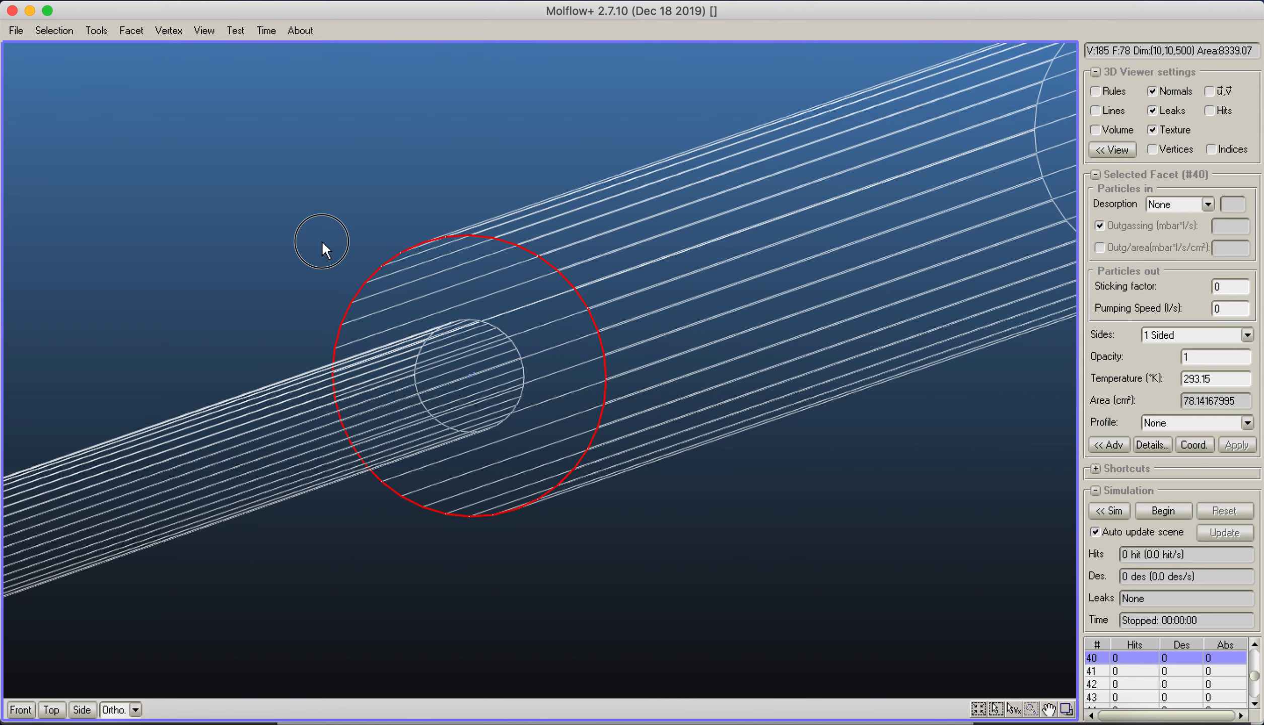
pyautogui.moveTo(207, 217); pyautogui.dragTo(703, 597)
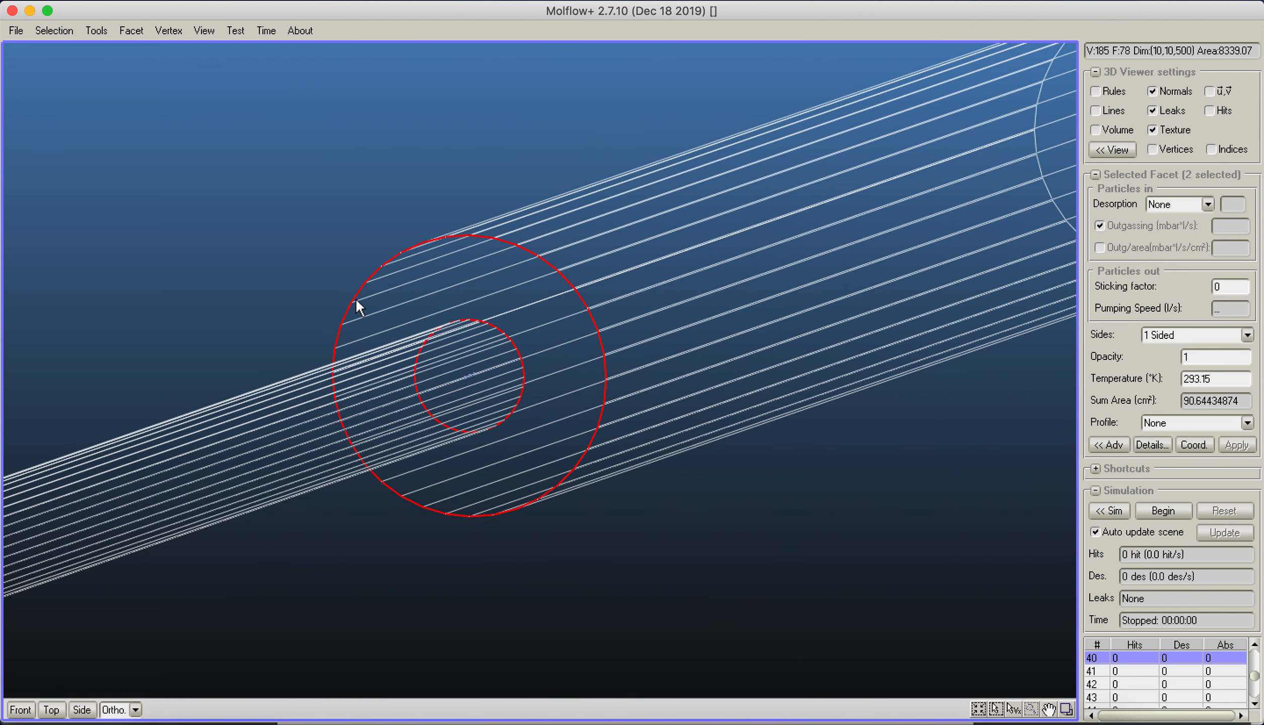
pyautogui.click(127, 31)
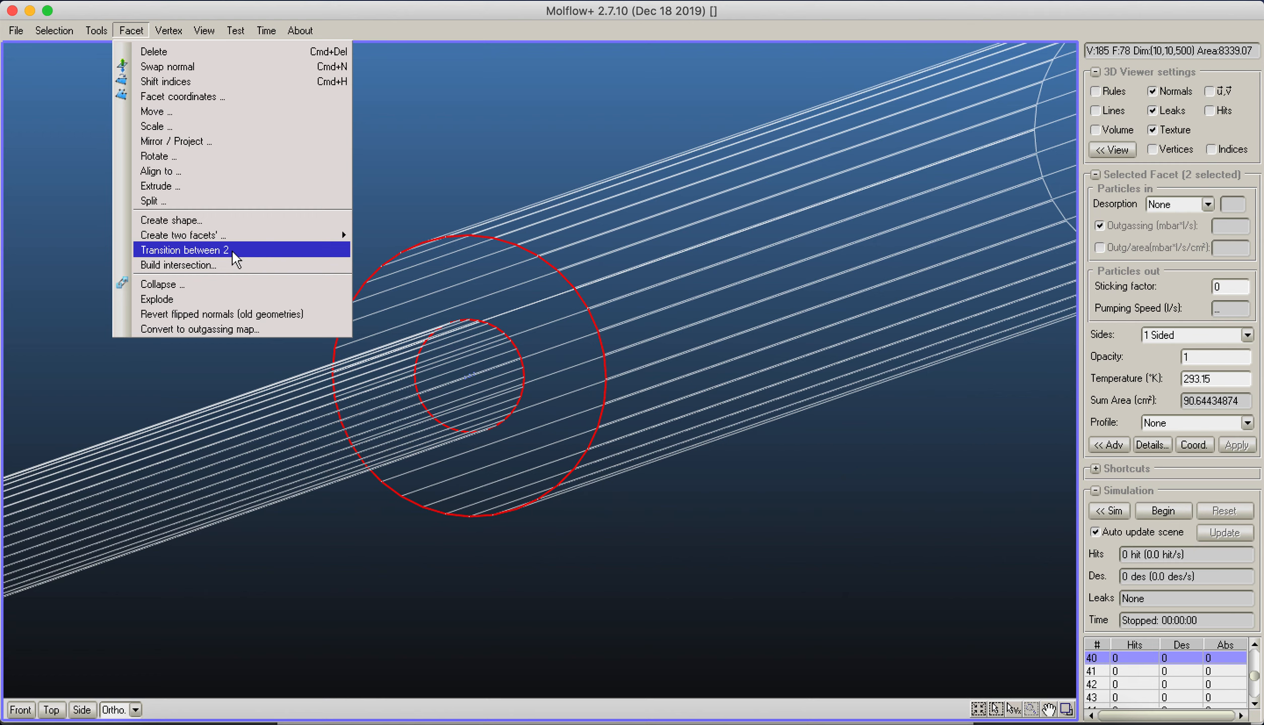
pyautogui.click(234, 249)
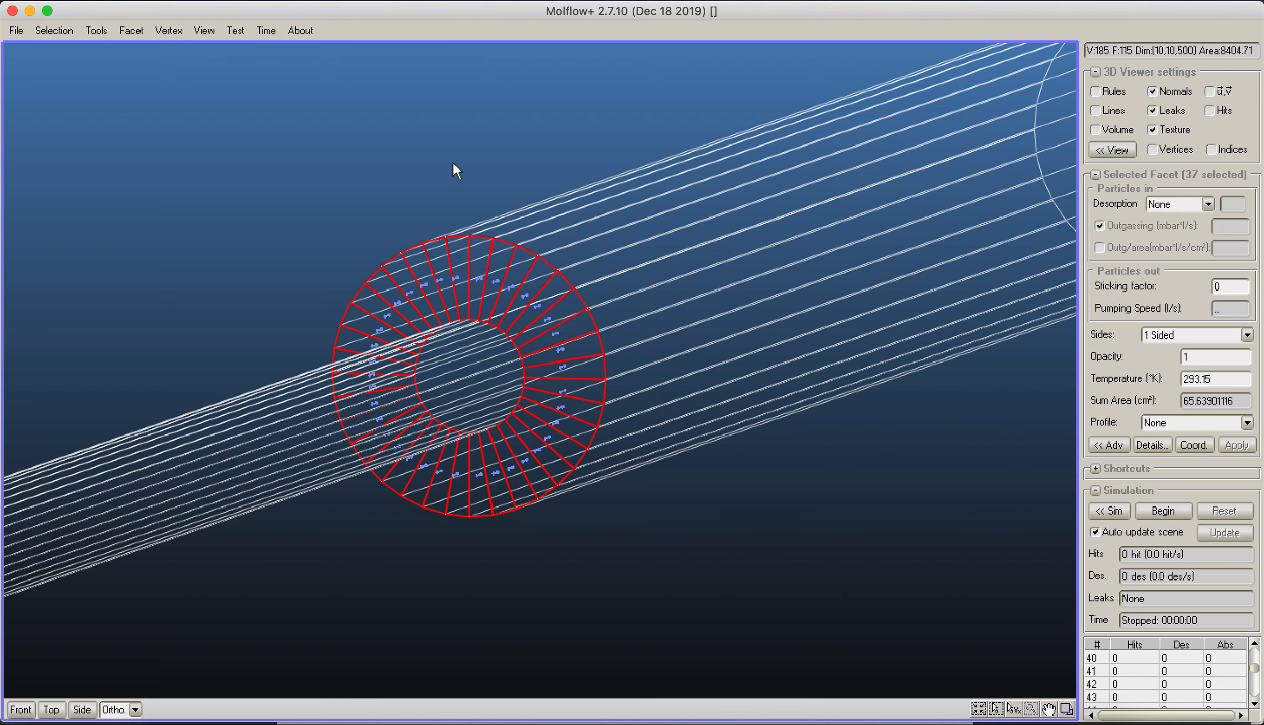
# Step: Delete the selected transition facets between the two circles
pyautogui.click(132, 31)
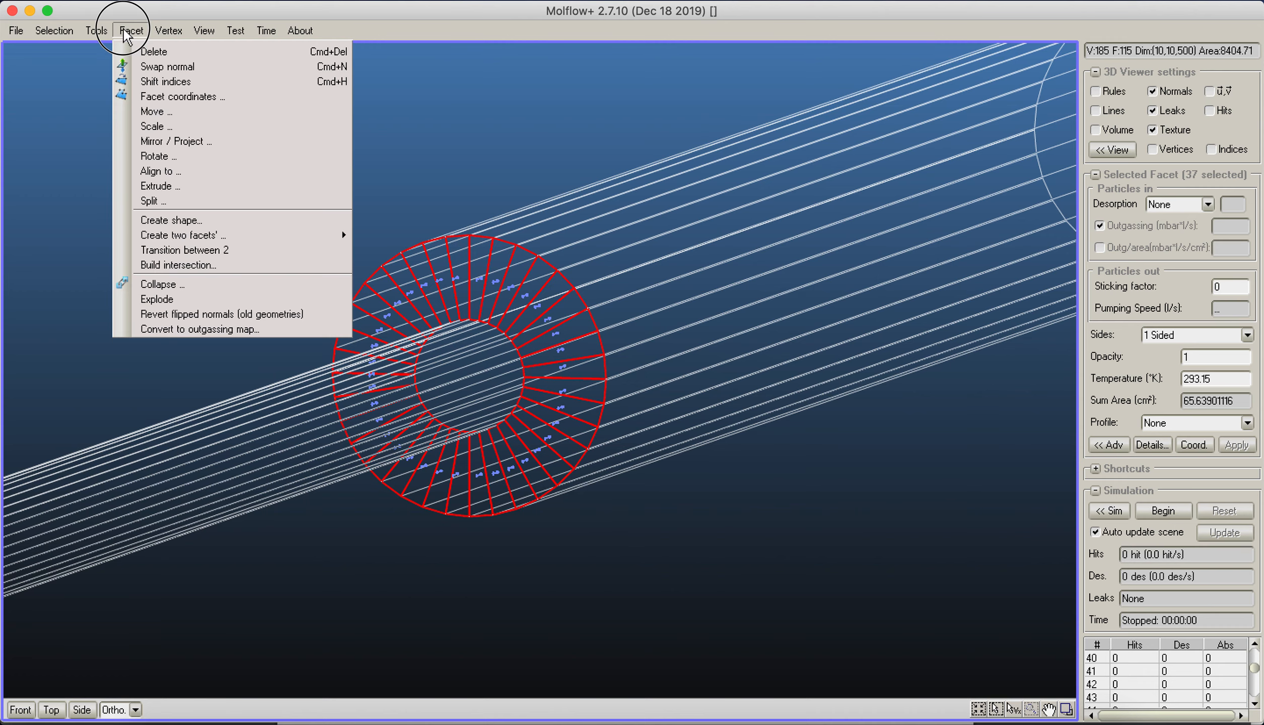
pyautogui.click(151, 52)
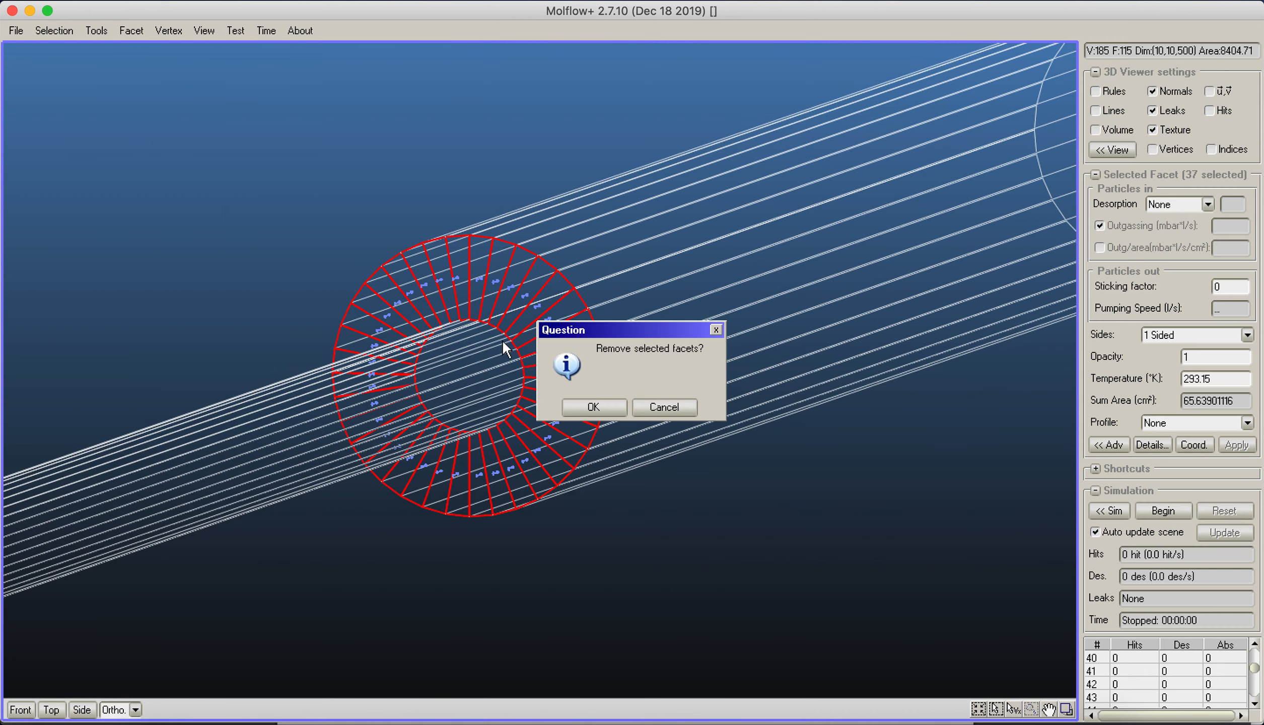
pyautogui.click(594, 411)
# Step: Select both circular facets at the junction and create their difference with the Auto (non-zero) option
pyautogui.moveTo(225, 185); pyautogui.dragTo(676, 643)
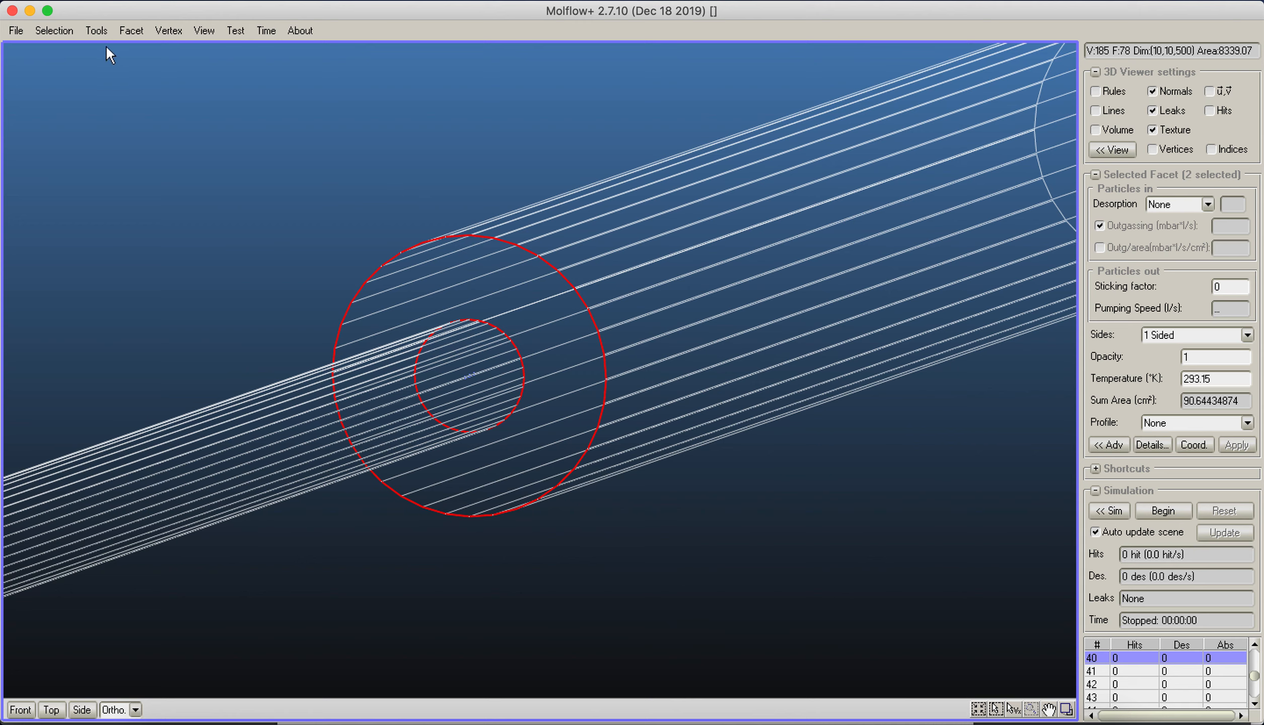
pyautogui.click(131, 32)
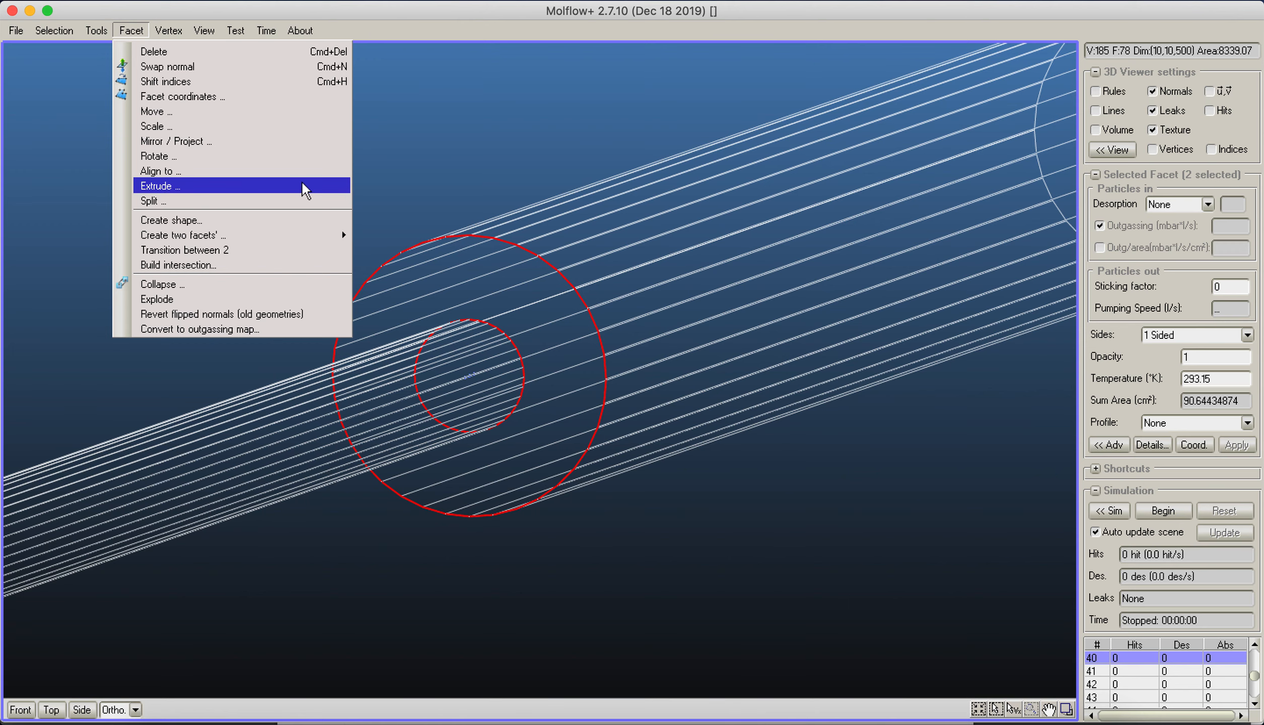
pyautogui.moveTo(307, 237)
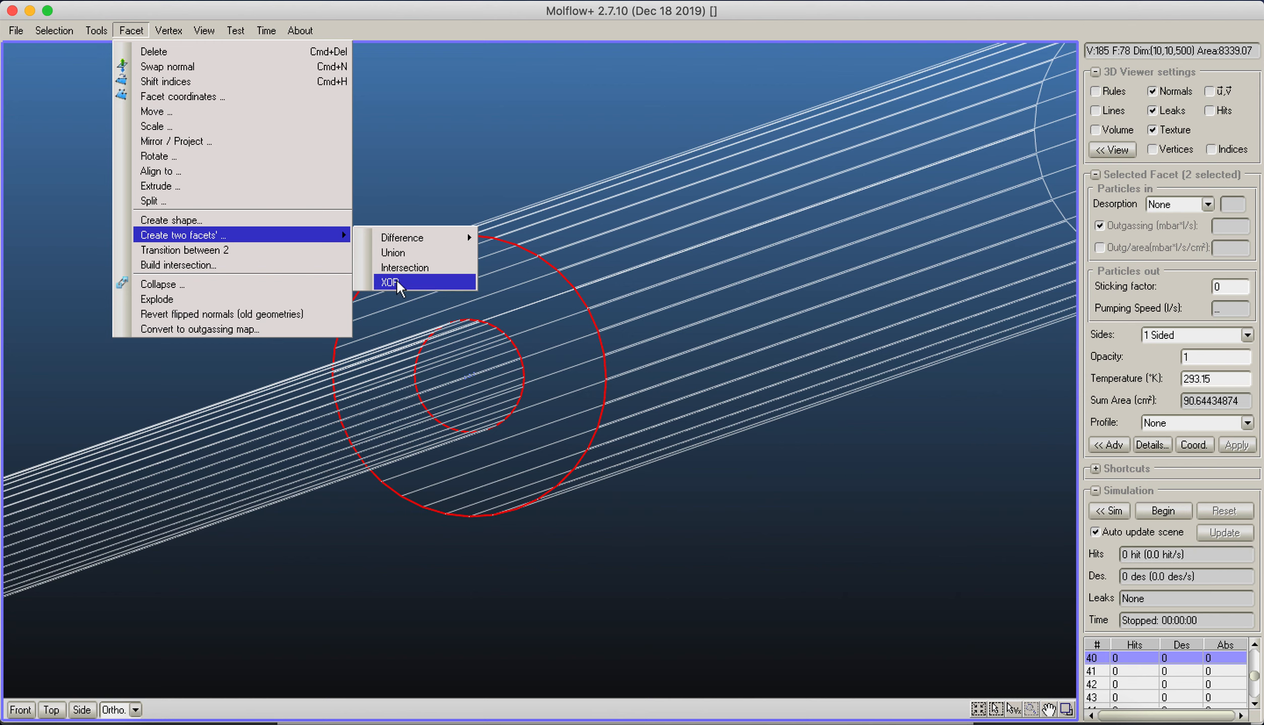
pyautogui.moveTo(433, 241)
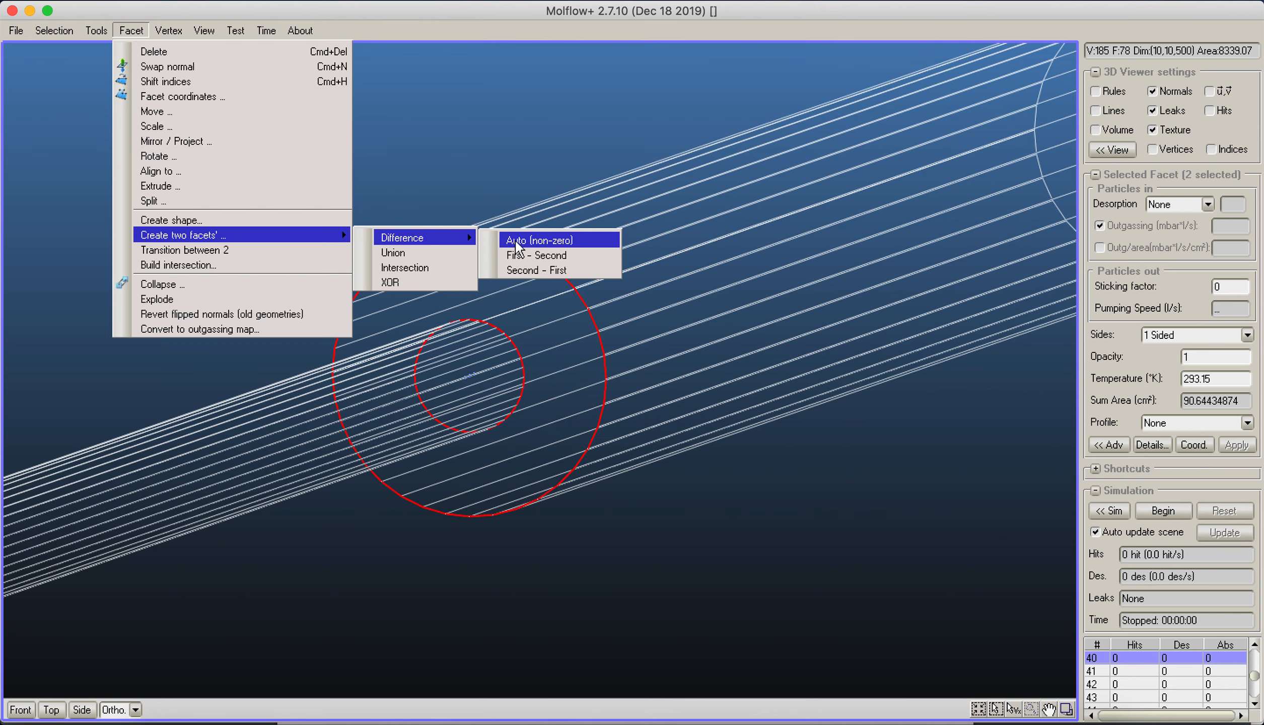
pyautogui.click(573, 240)
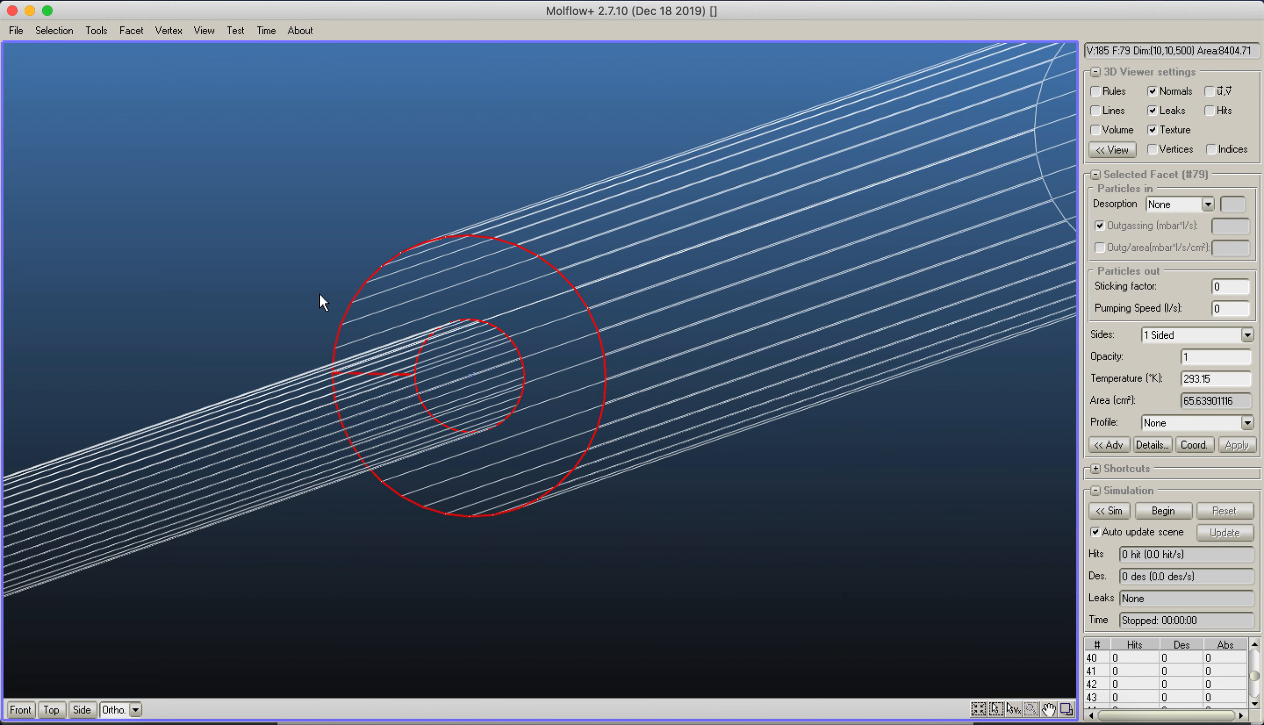
# Step: Delete the original large and small circular facets at the junction and select the remaining ring-shaped facet
pyautogui.click(438, 283)
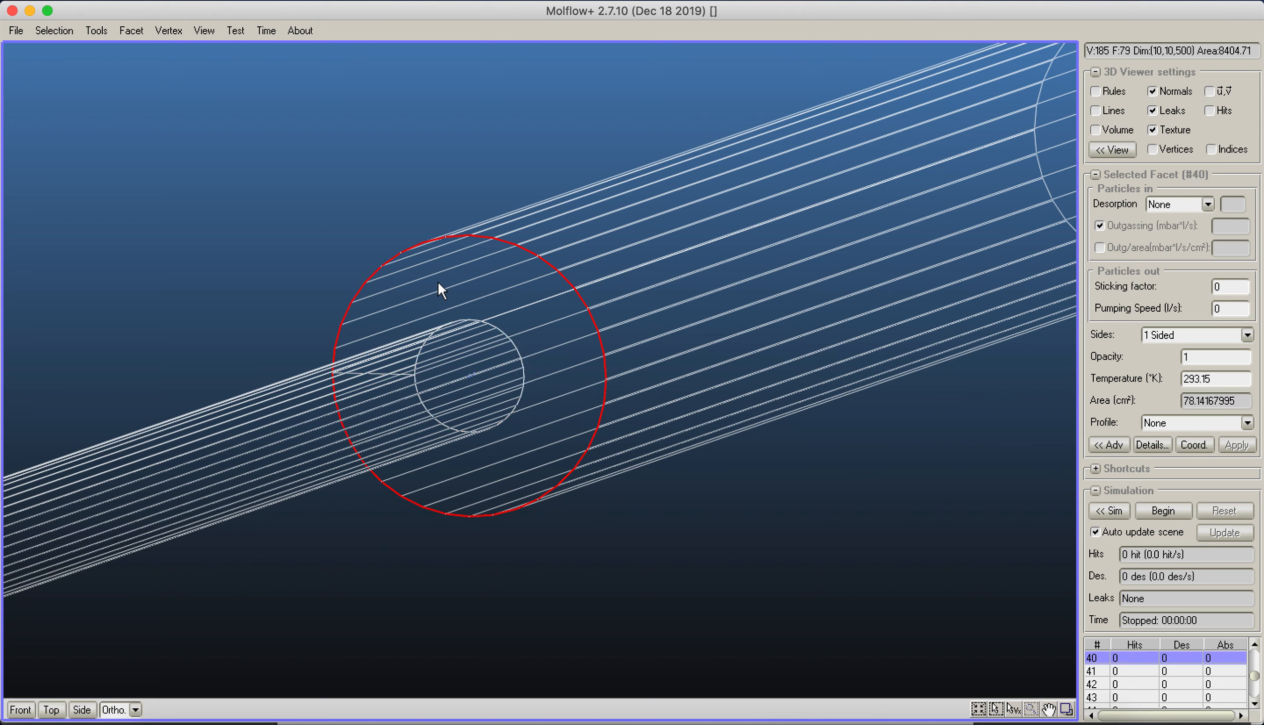
pyautogui.click(129, 31)
pyautogui.click(138, 52)
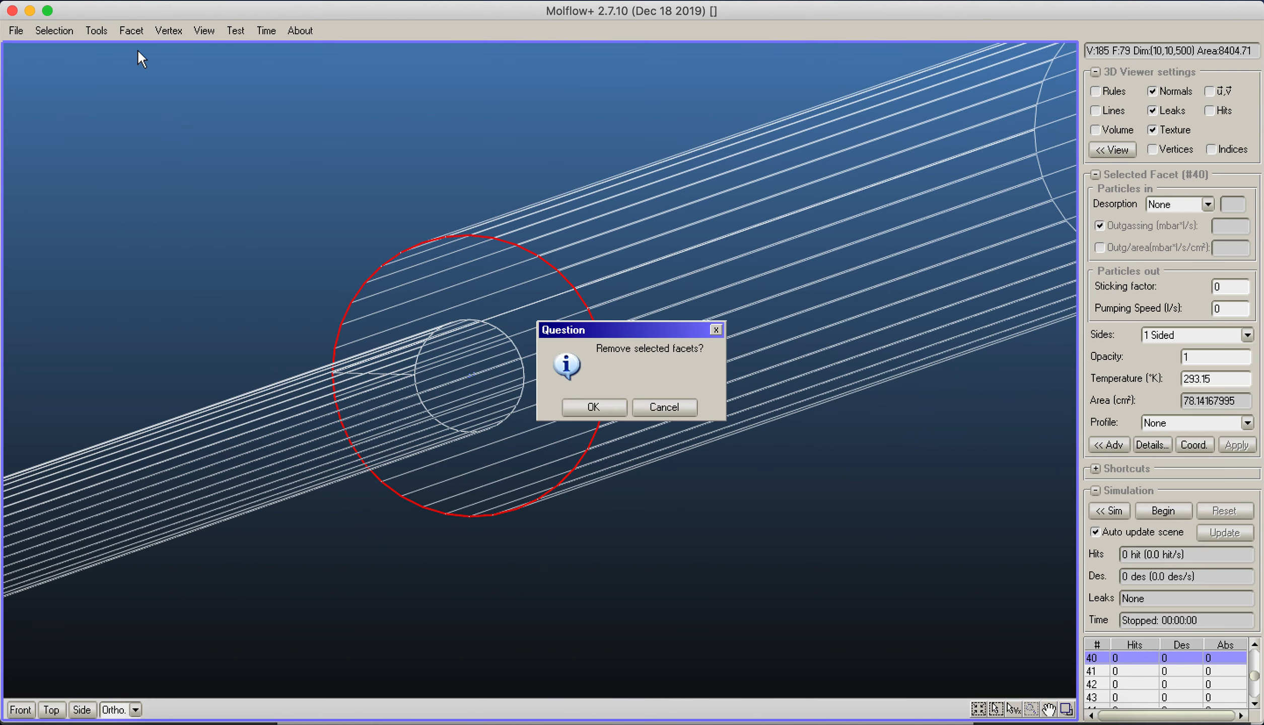
pyautogui.click(619, 406)
pyautogui.moveTo(371, 296); pyautogui.dragTo(533, 436)
pyautogui.click(131, 30)
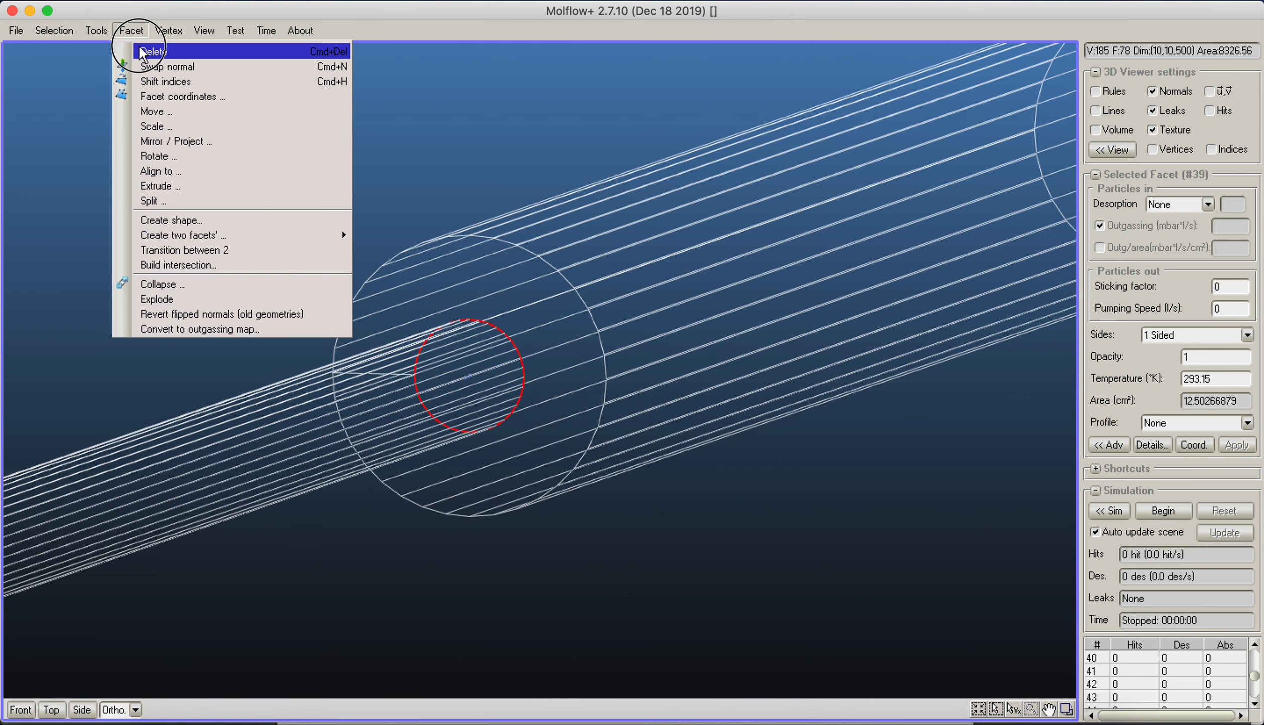
pyautogui.click(141, 50)
pyautogui.click(593, 406)
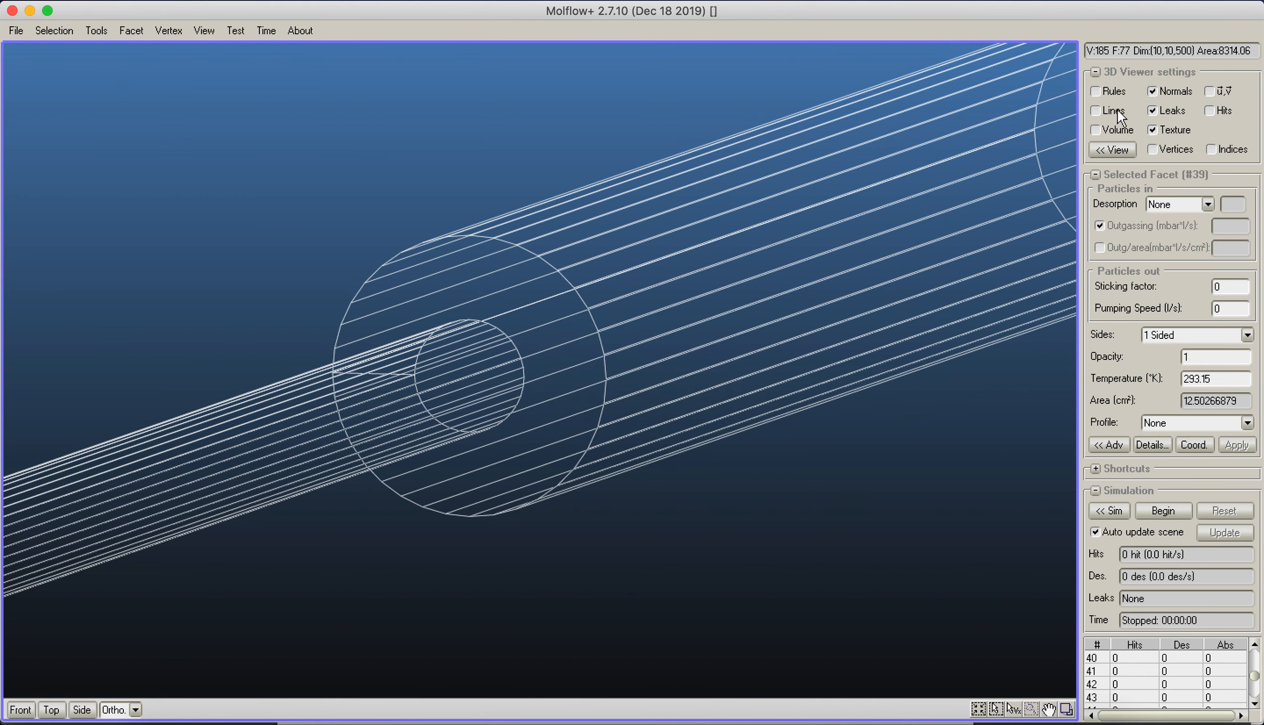
pyautogui.click(555, 340)
pyautogui.click(555, 340)
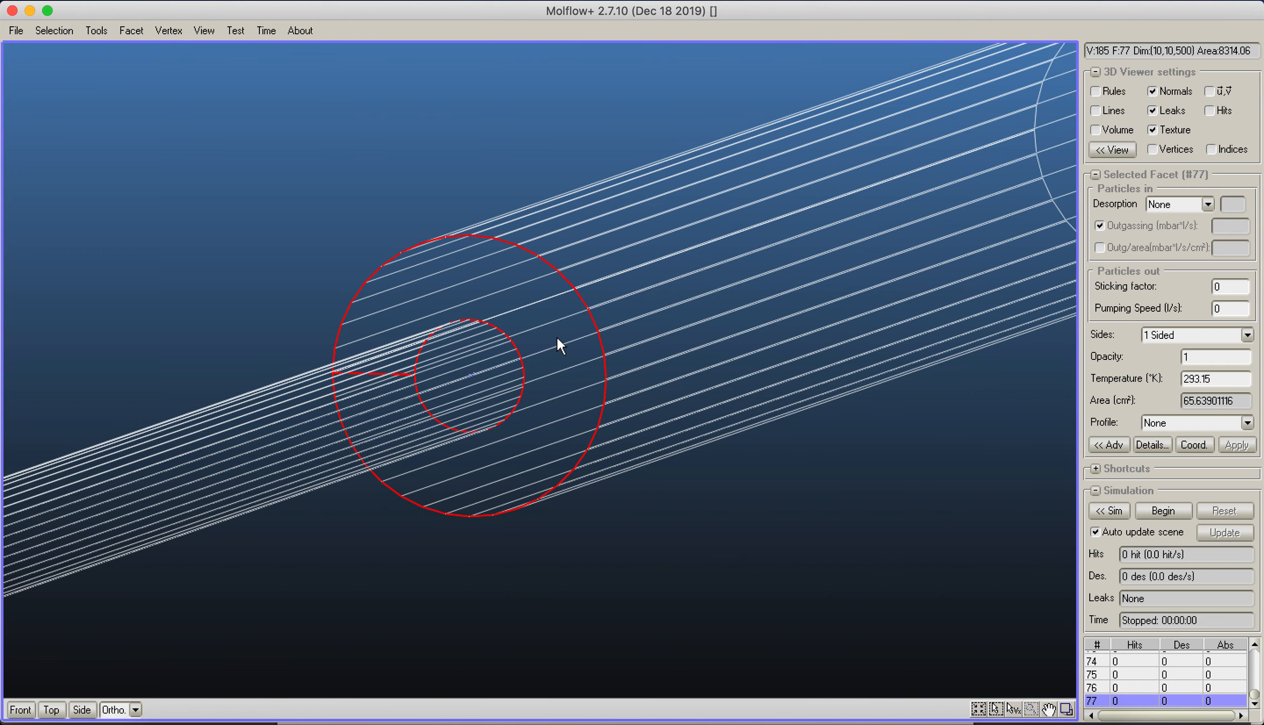
# Step: Clear the ring facet selection and turn off the texture display in the 3D viewer
pyautogui.click(1101, 130)
pyautogui.click(1095, 130)
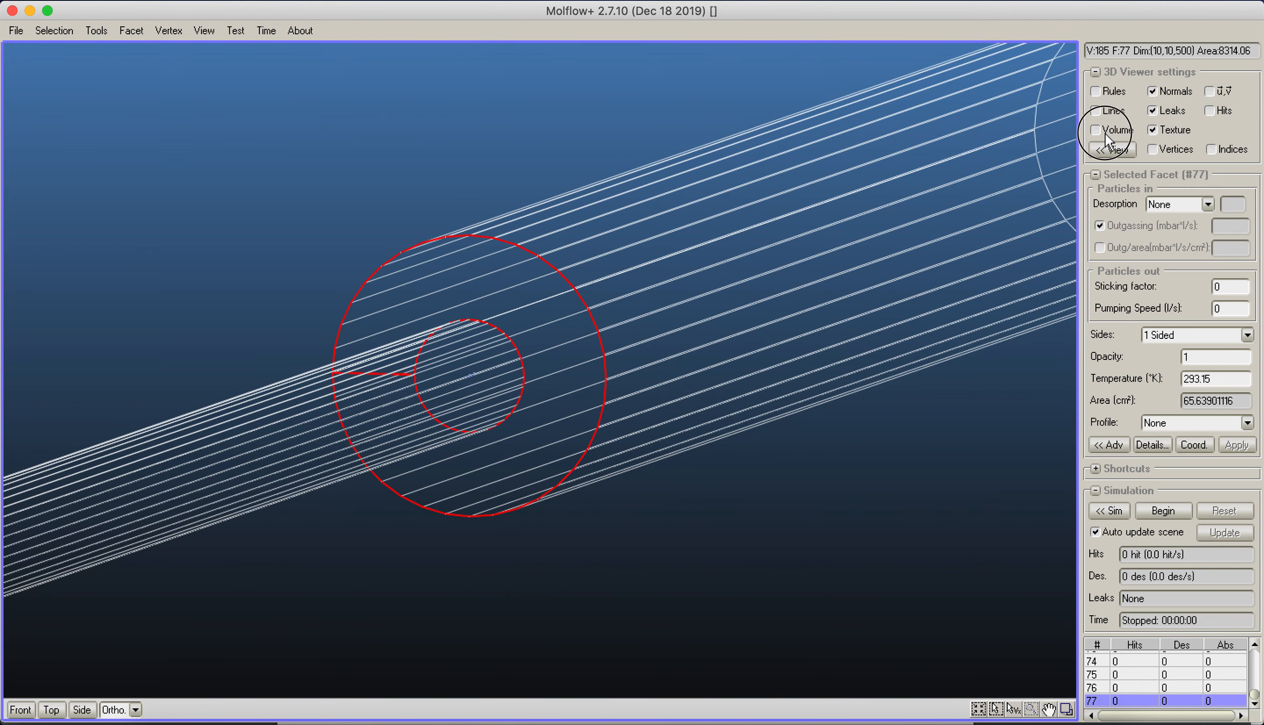
pyautogui.click(456, 172)
pyautogui.scroll(-5, 481, 281)
pyautogui.scroll(5, 481, 281)
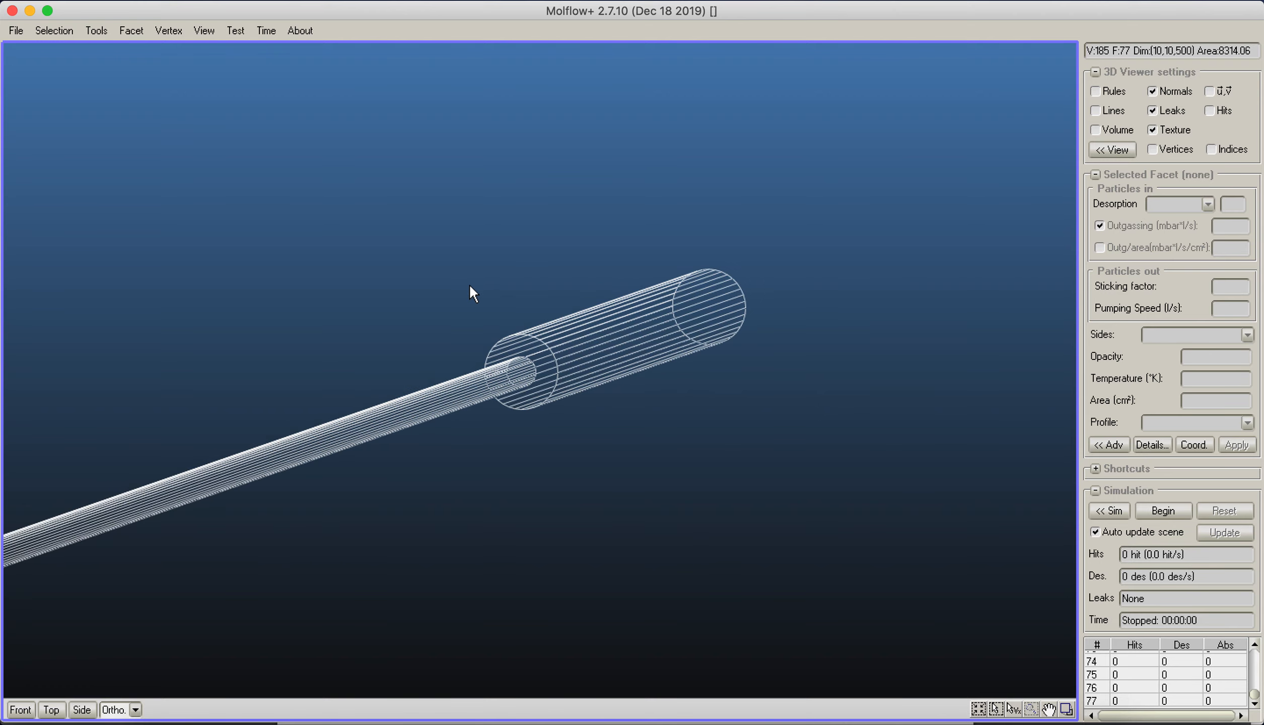
pyautogui.moveTo(471, 290); pyautogui.dragTo(764, 214, button='middle')
pyautogui.click(1152, 131)
pyautogui.moveTo(618, 375); pyautogui.dragTo(403, 387, button='middle')
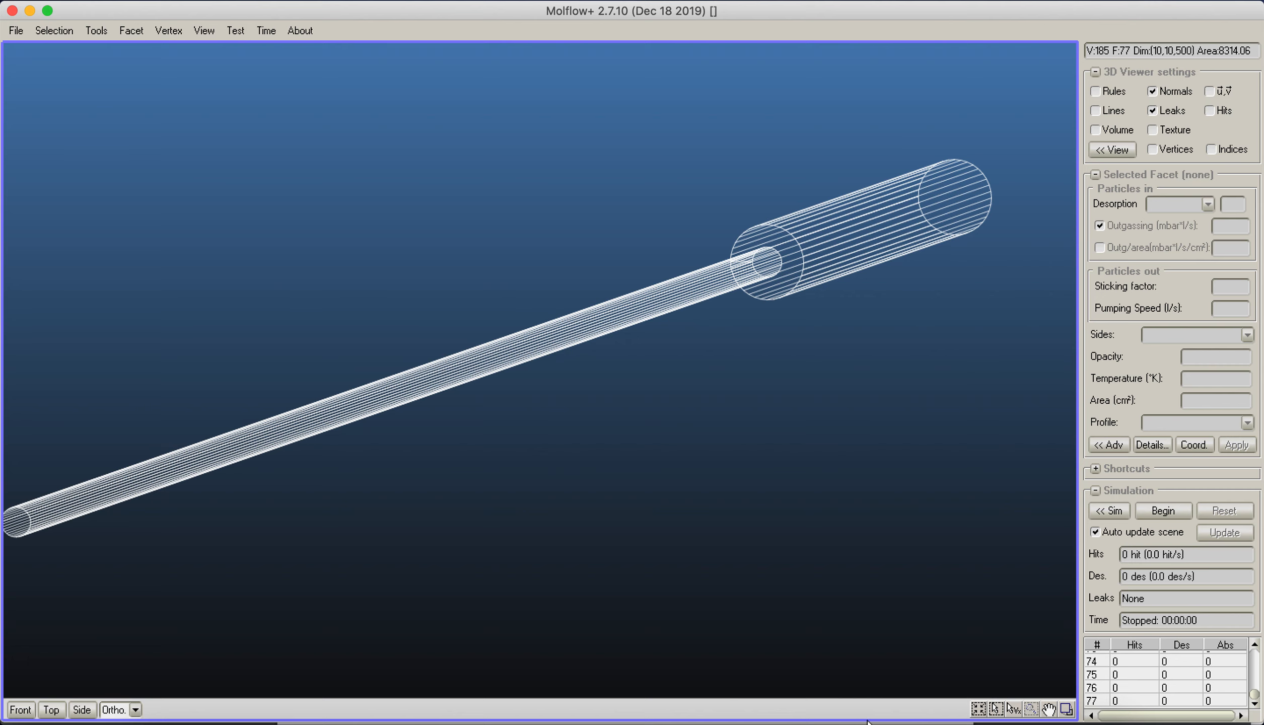
# Step: Switch to PAC1991_2295.PDF to check the pump branch positions in Fig. 1, and return to Molflow+
pyautogui.click(932, 714)
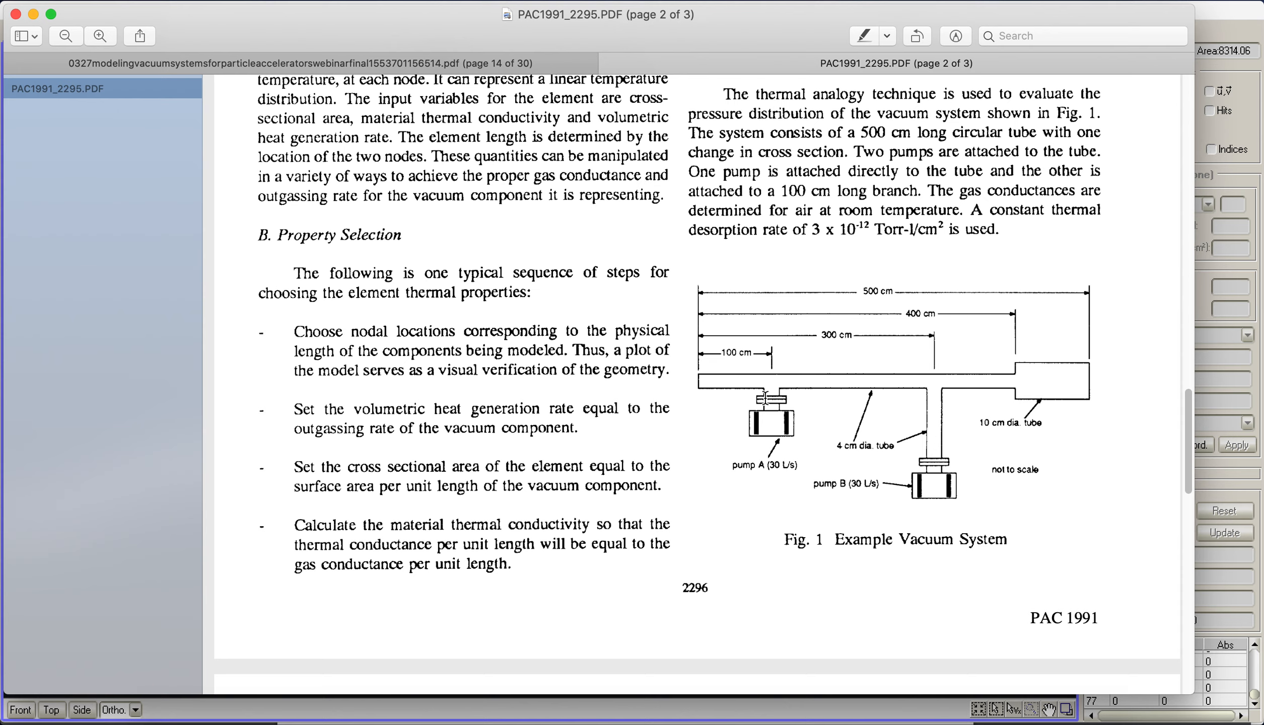
pyautogui.press('super+Tab')
pyautogui.moveTo(366, 355); pyautogui.dragTo(407, 345, button='middle')
pyautogui.moveTo(407, 345); pyautogui.dragTo(523, 331, button='right')
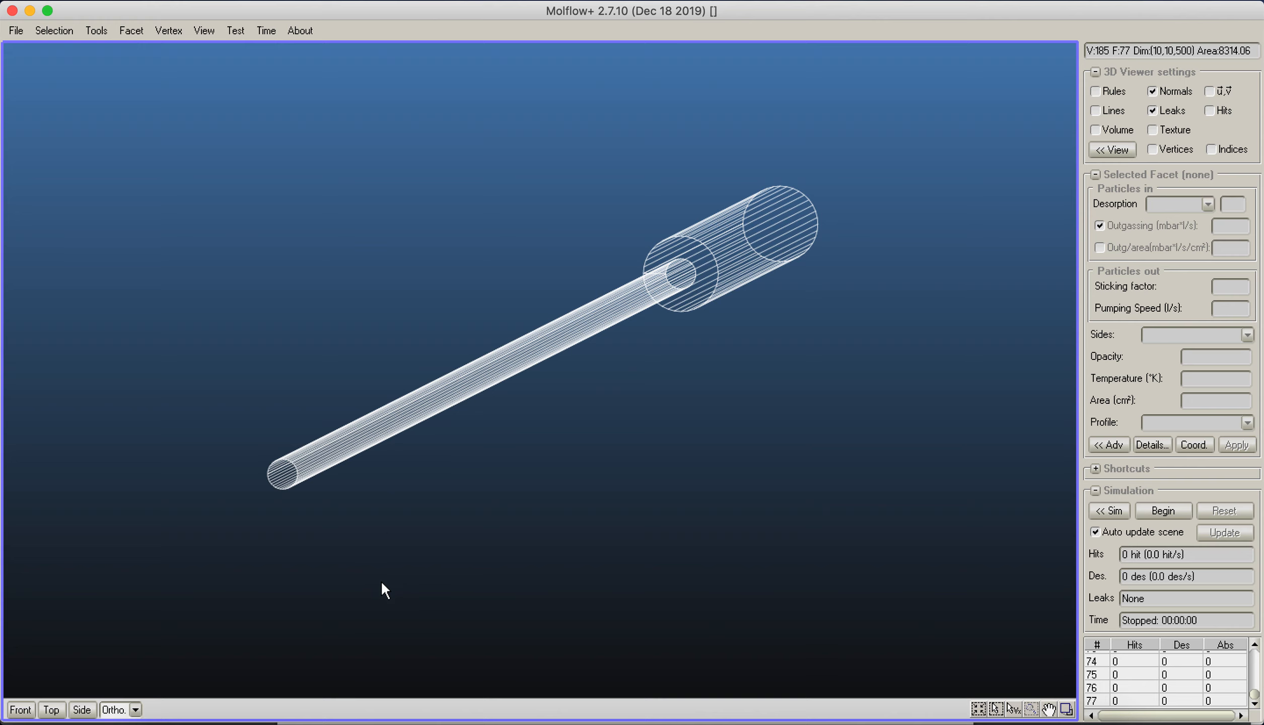
# Step: Define a new circle shape centred at Z 100 cm with its normal direction set to 0, 1, 0
pyautogui.click(131, 31)
pyautogui.click(203, 225)
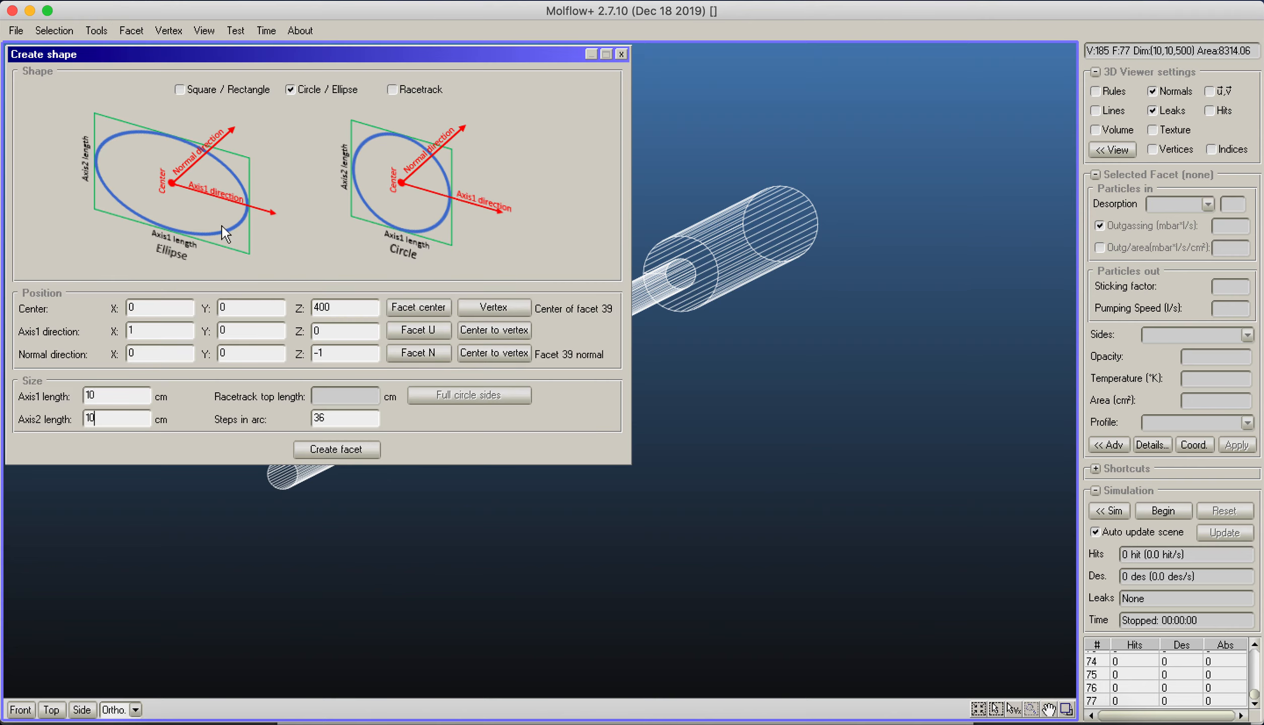
pyautogui.moveTo(682, 297); pyautogui.dragTo(925, 413, button='middle')
pyautogui.moveTo(916, 417); pyautogui.dragTo(920, 425, button='right')
pyautogui.doubleClick(320, 311)
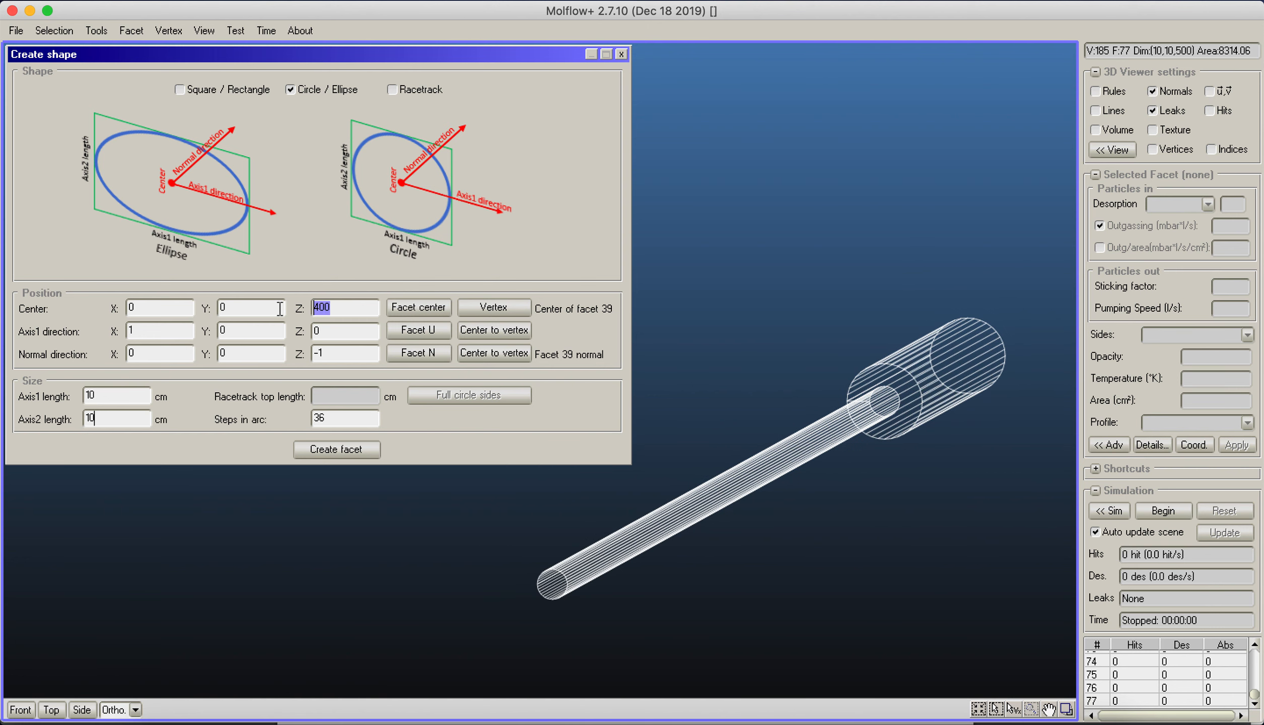
pyautogui.write('100')
pyautogui.doubleClick(328, 354)
pyautogui.write('0')
pyautogui.doubleClick(244, 352)
pyautogui.write('1')
# Step: Set both circle axis lengths to 4 cm and create the circular facet inside the narrow pipe
pyautogui.doubleClick(86, 396)
pyautogui.write('4')
pyautogui.press('Tab')
pyautogui.write('4')
pyautogui.click(327, 449)
pyautogui.scroll(5, 695, 568)
pyautogui.moveTo(713, 570); pyautogui.dragTo(694, 317, button='middle')
pyautogui.scroll(10, 755, 378)
pyautogui.moveTo(794, 411); pyautogui.dragTo(34, 416, button='middle')
pyautogui.moveTo(830, 622); pyautogui.dragTo(906, 581, button='middle')
pyautogui.scroll(-5, 694, 555)
pyautogui.scroll(-2, 694, 553)
pyautogui.scroll(-2, 757, 445)
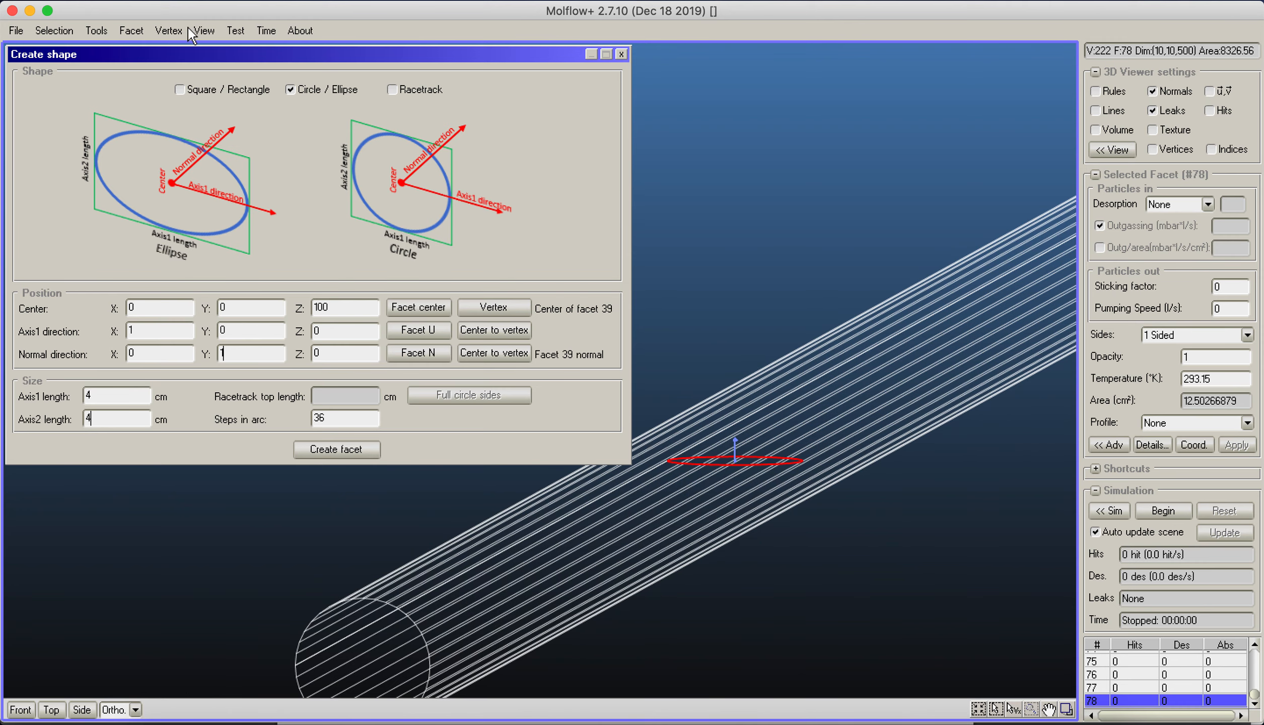
# Step: Delete the selected circular facet inside the narrow pipe and close the Create shape dialog
pyautogui.click(132, 31)
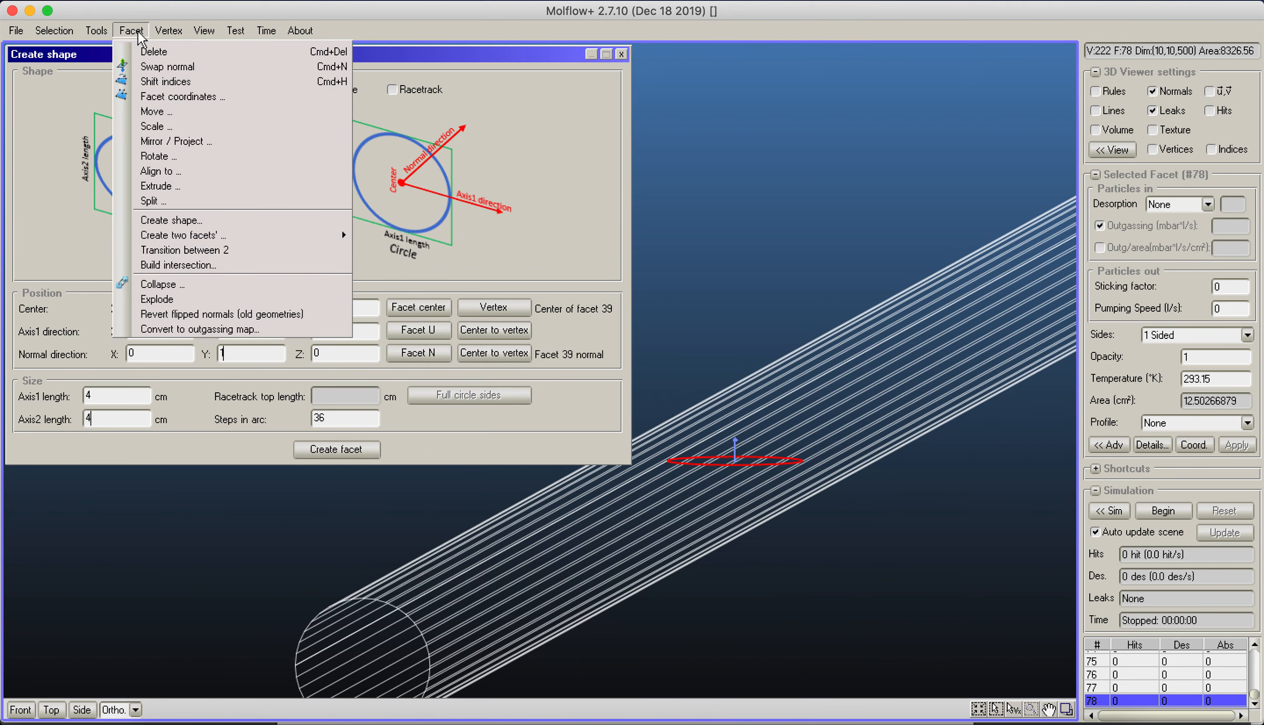
pyautogui.click(146, 49)
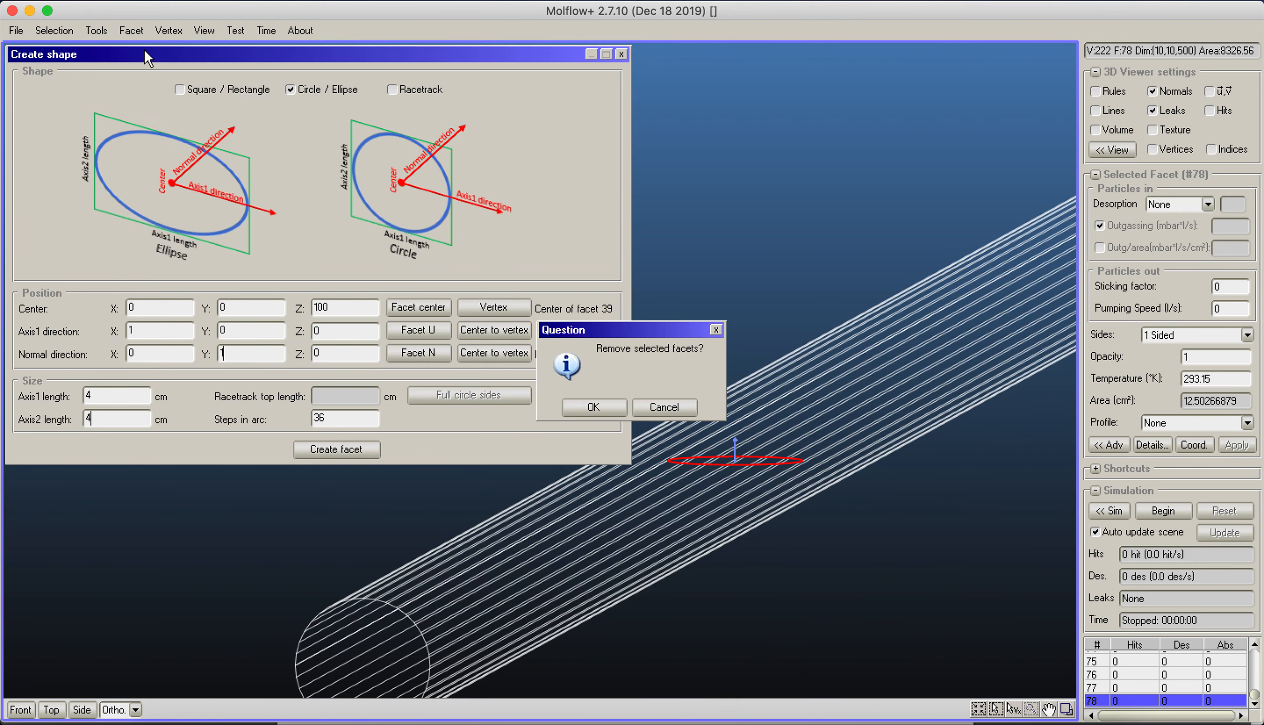
pyautogui.click(582, 410)
pyautogui.click(622, 54)
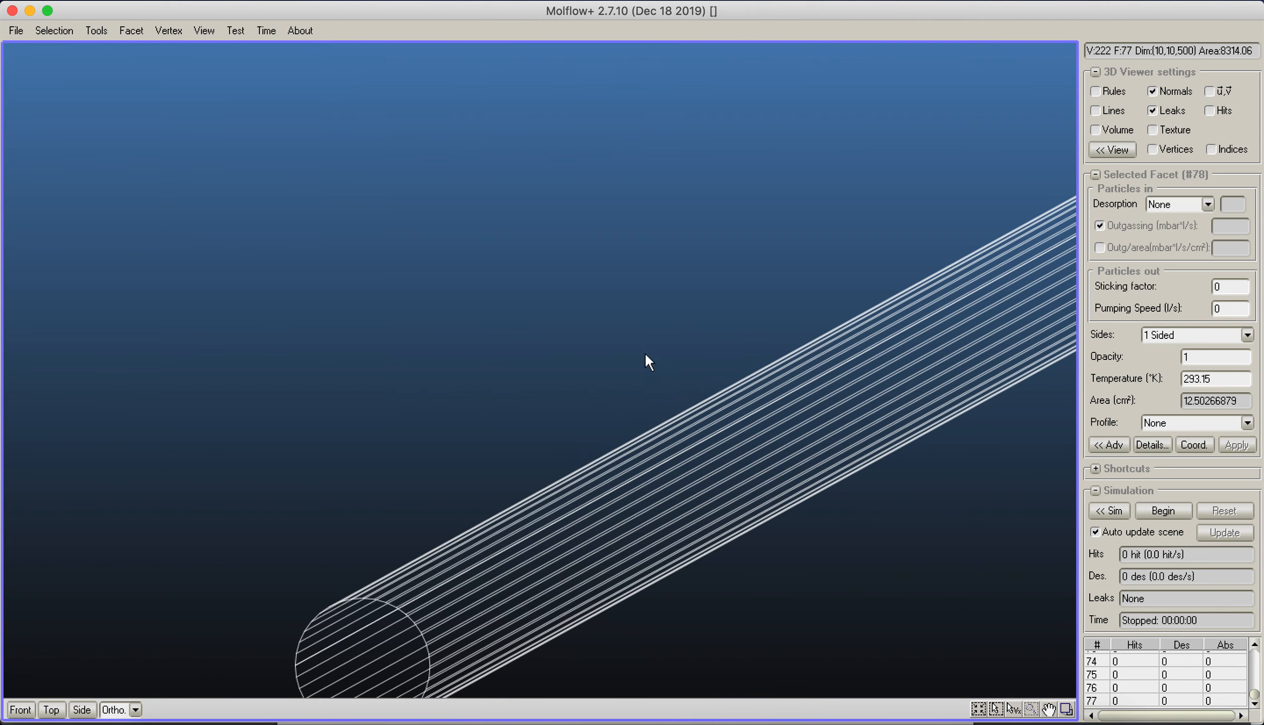
# Step: Select the circular end facet of the narrow pipe, open the Rotate facets dialog and show the axis rules
pyautogui.moveTo(648, 361); pyautogui.dragTo(437, 369, button='middle')
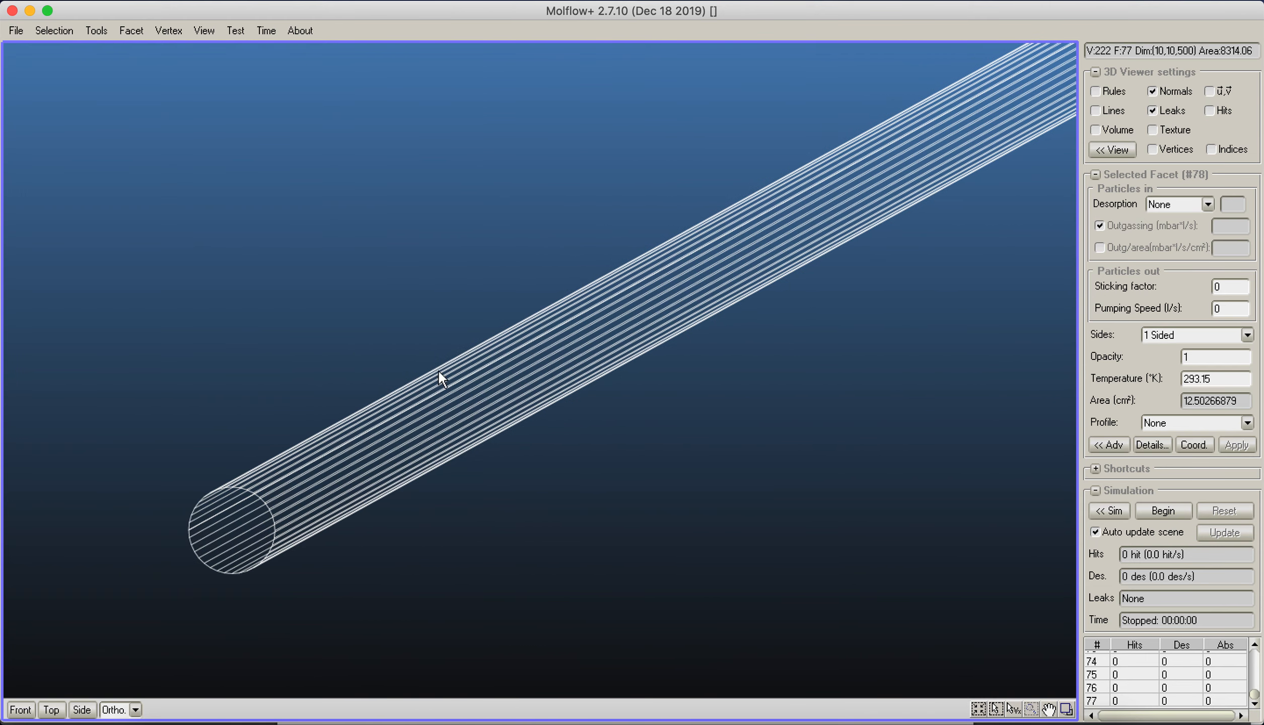
pyautogui.moveTo(118, 429); pyautogui.dragTo(330, 638)
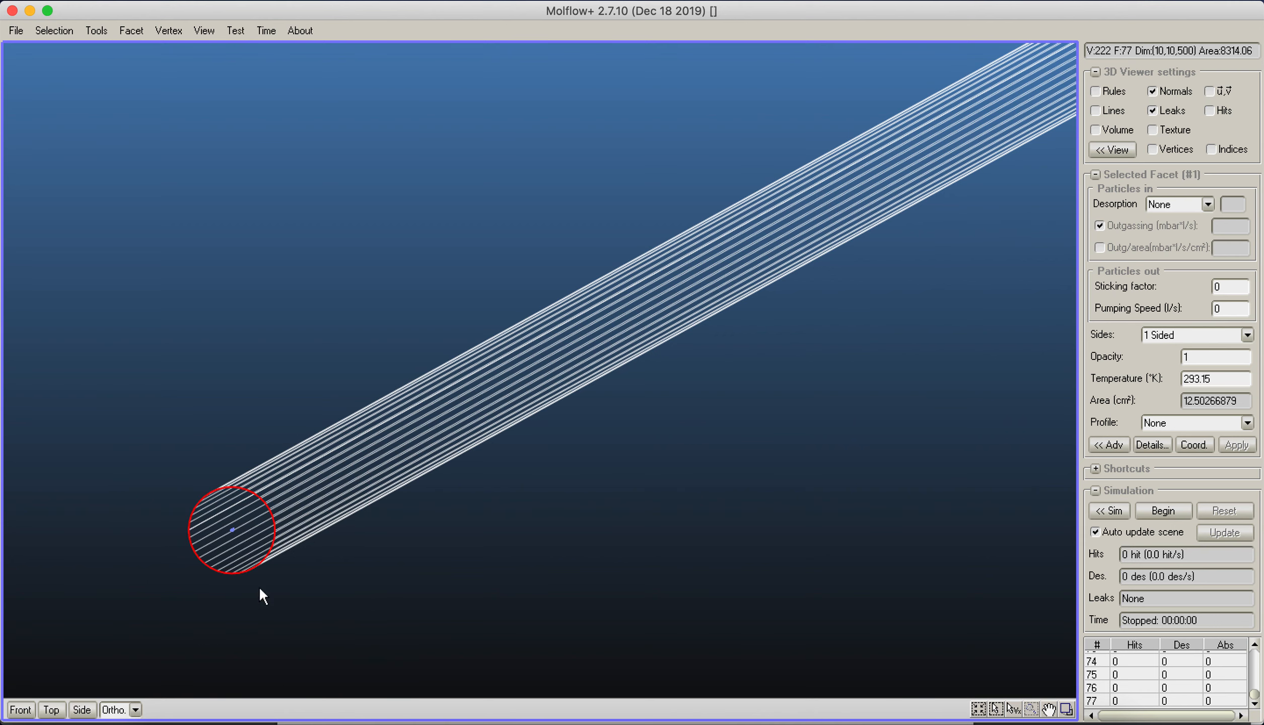
pyautogui.click(131, 30)
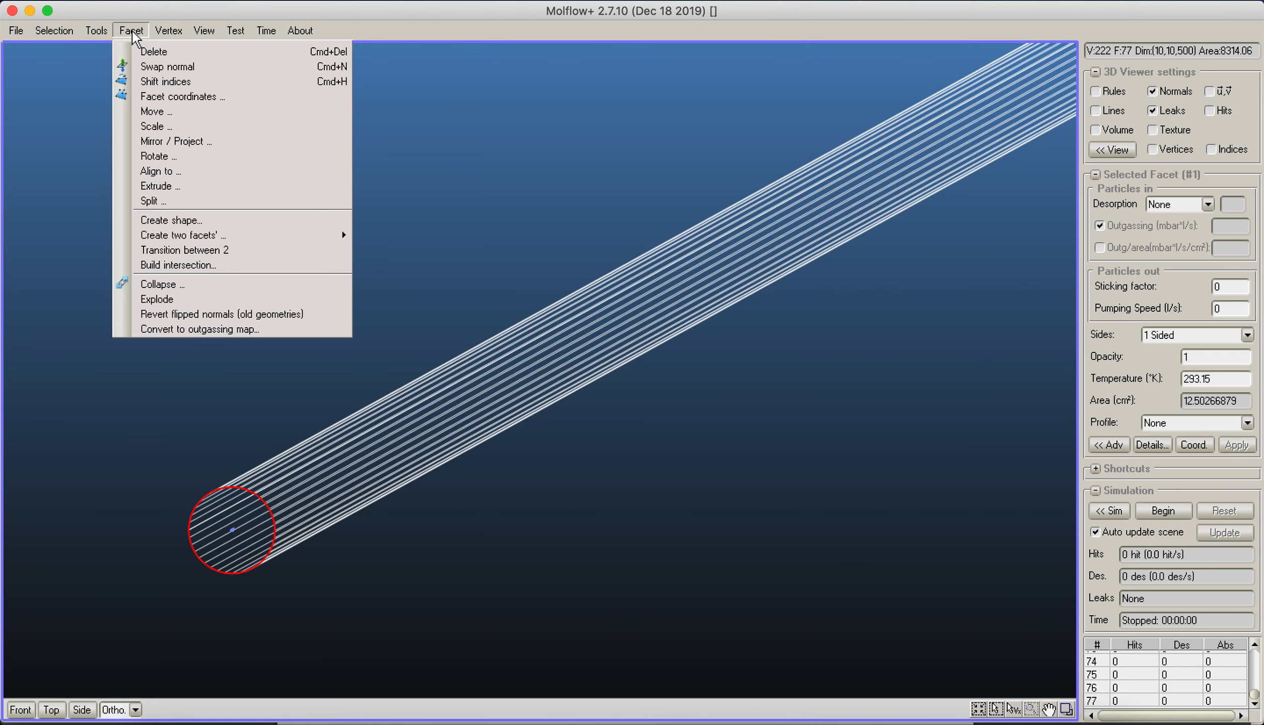
pyautogui.click(199, 157)
pyautogui.moveTo(546, 215); pyautogui.dragTo(83, 55)
pyautogui.click(1108, 90)
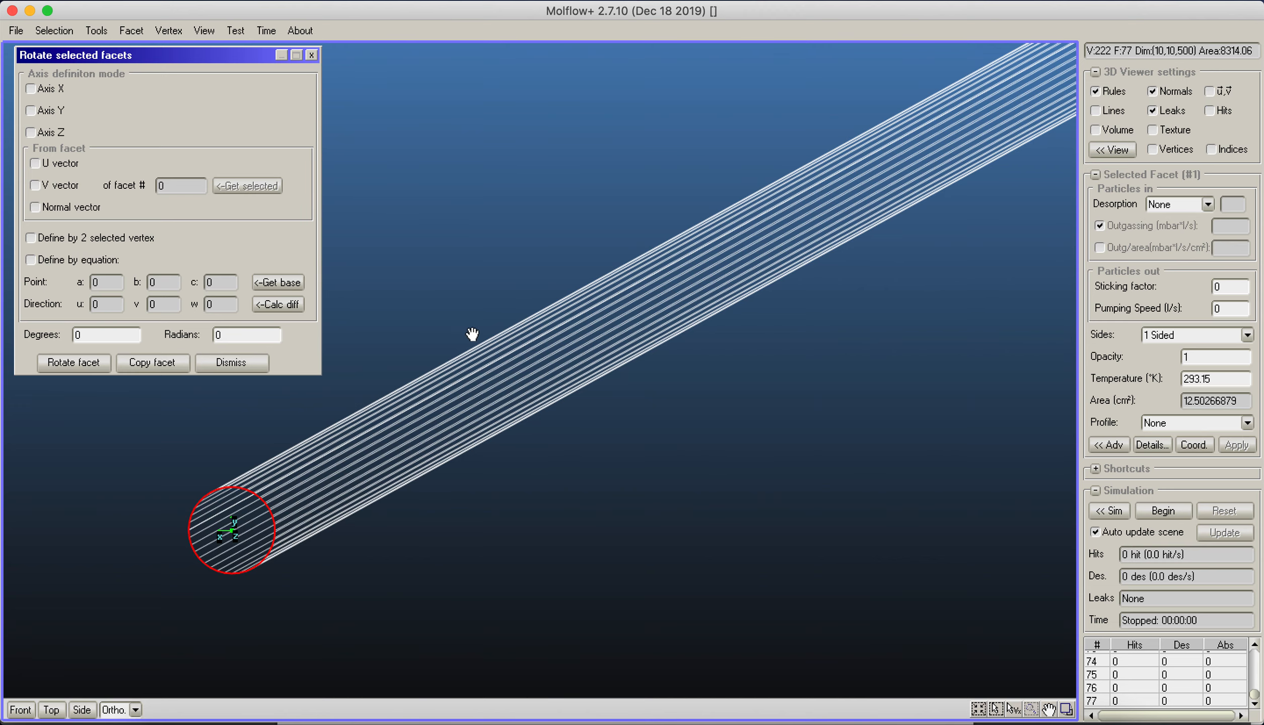
pyautogui.moveTo(471, 333); pyautogui.dragTo(750, 242, button='middle')
pyautogui.scroll(15, 567, 434)
pyautogui.scroll(-10, 568, 433)
pyautogui.moveTo(573, 412); pyautogui.dragTo(668, 301, button='middle')
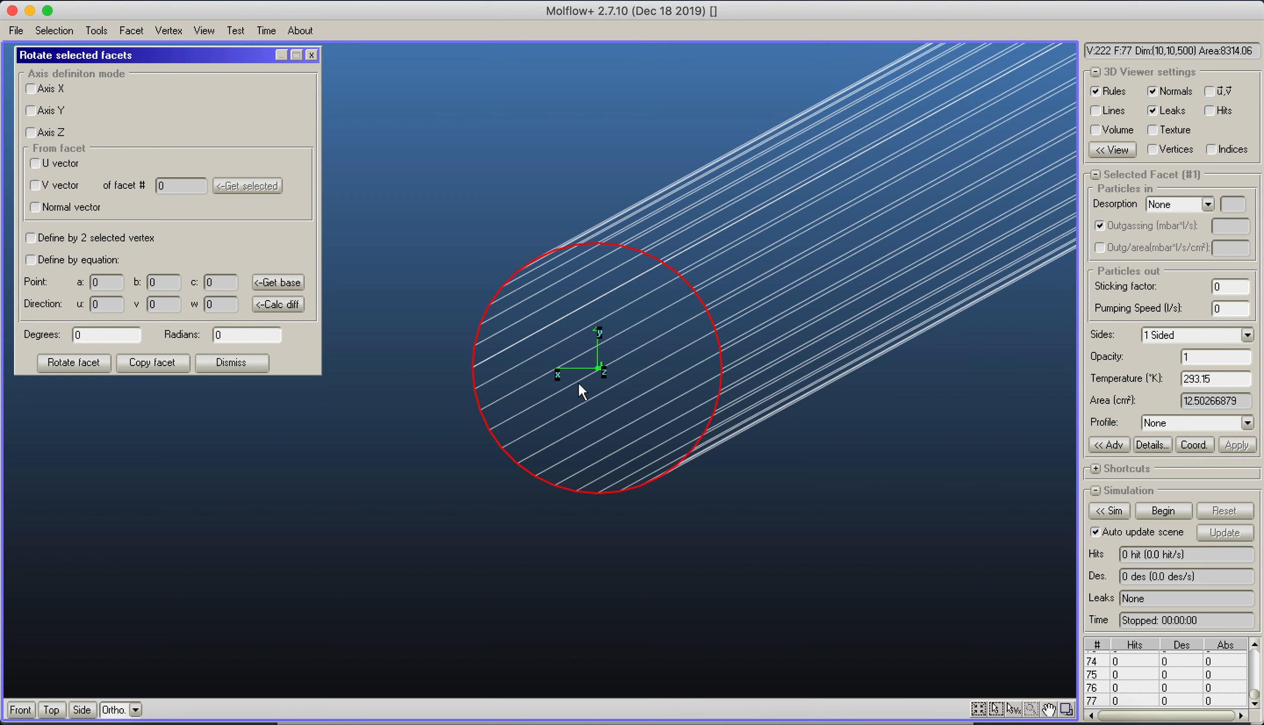
# Step: Create a copy of the end facet rotated 90 degrees about Axis X
pyautogui.click(31, 89)
pyautogui.click(46, 334)
pyautogui.write('90')
pyautogui.click(161, 362)
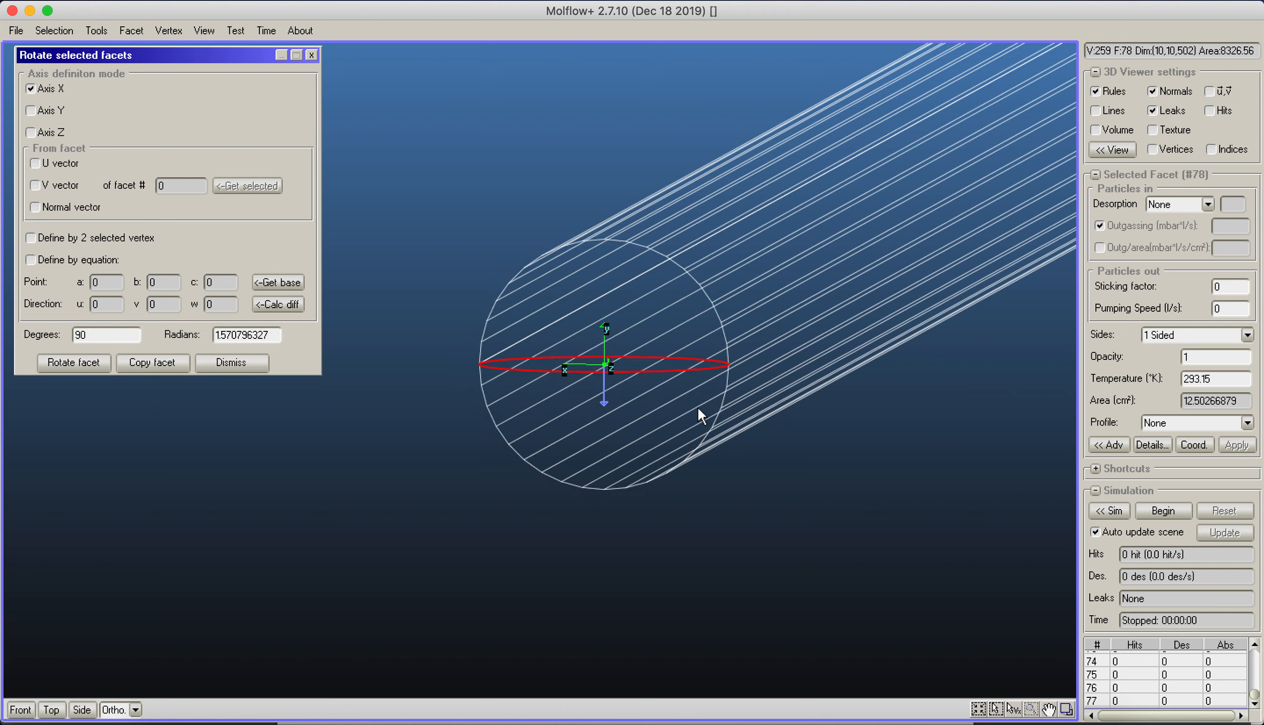
pyautogui.scroll(6, 787, 359)
pyautogui.scroll(-2, 787, 359)
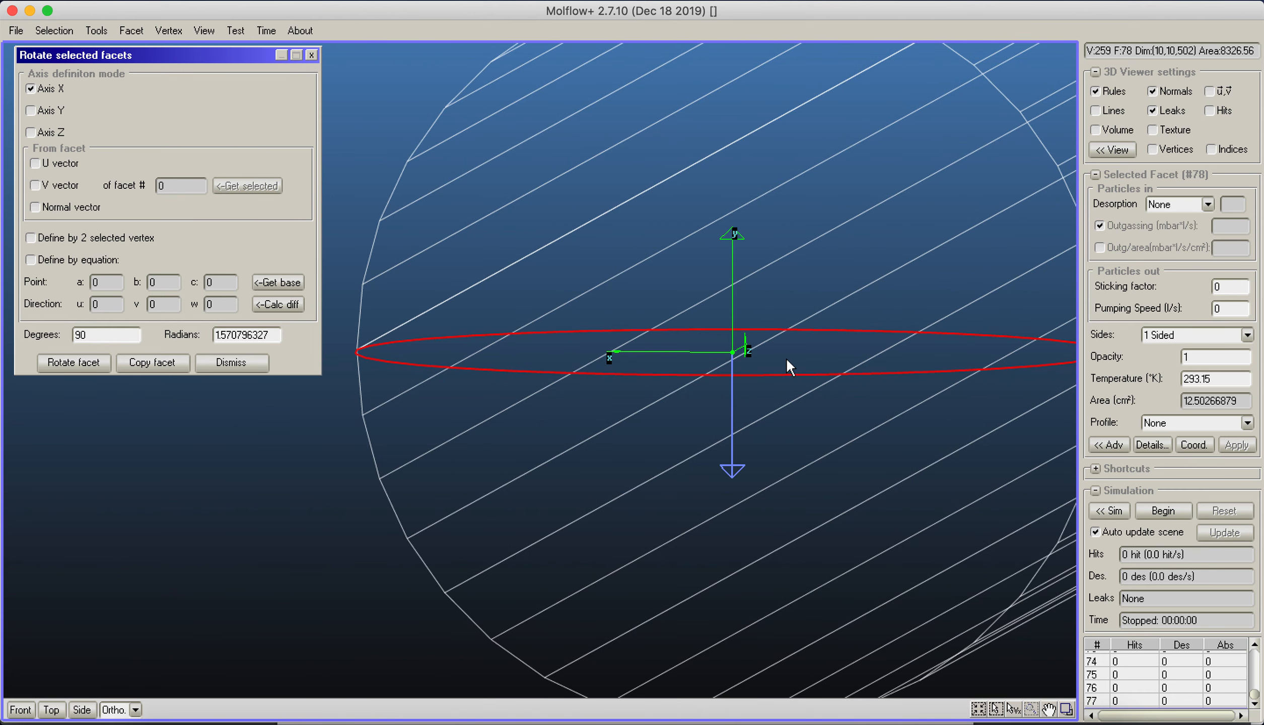
pyautogui.scroll(-2, 731, 296)
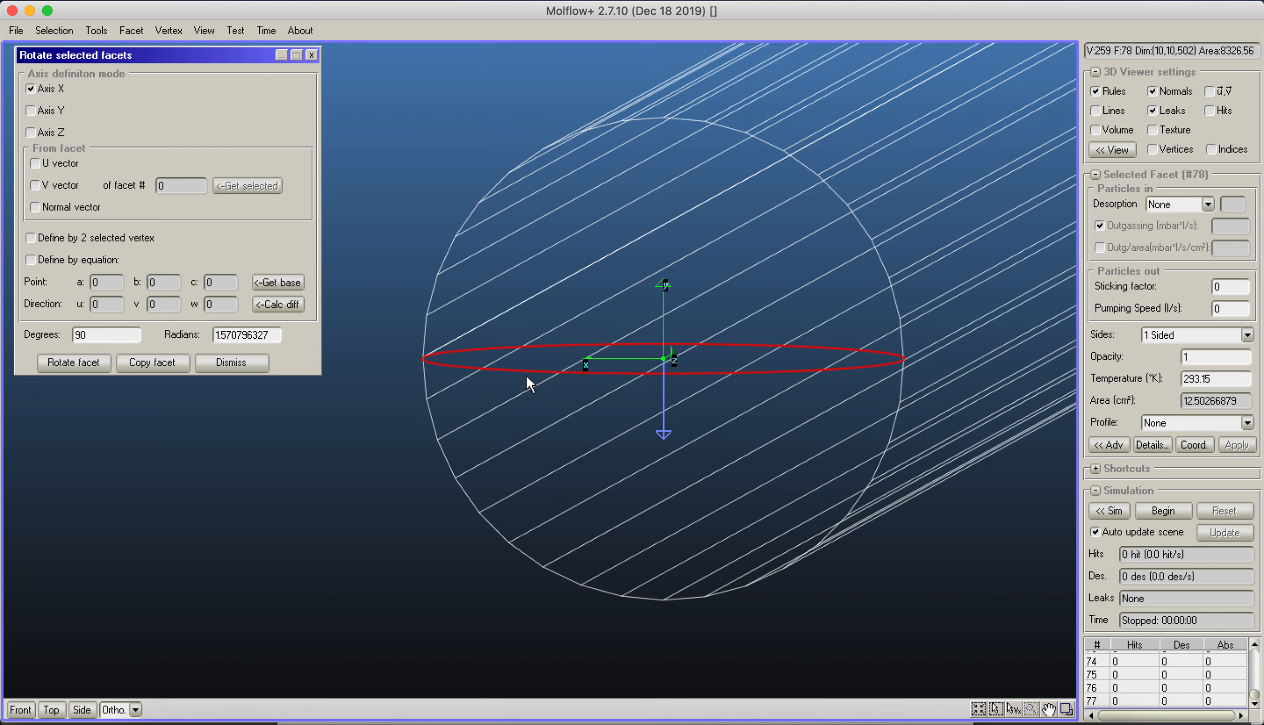
# Step: Delete the rotated facet copy and reselect the narrow pipe's original circular end facet
pyautogui.click(143, 31)
pyautogui.click(146, 52)
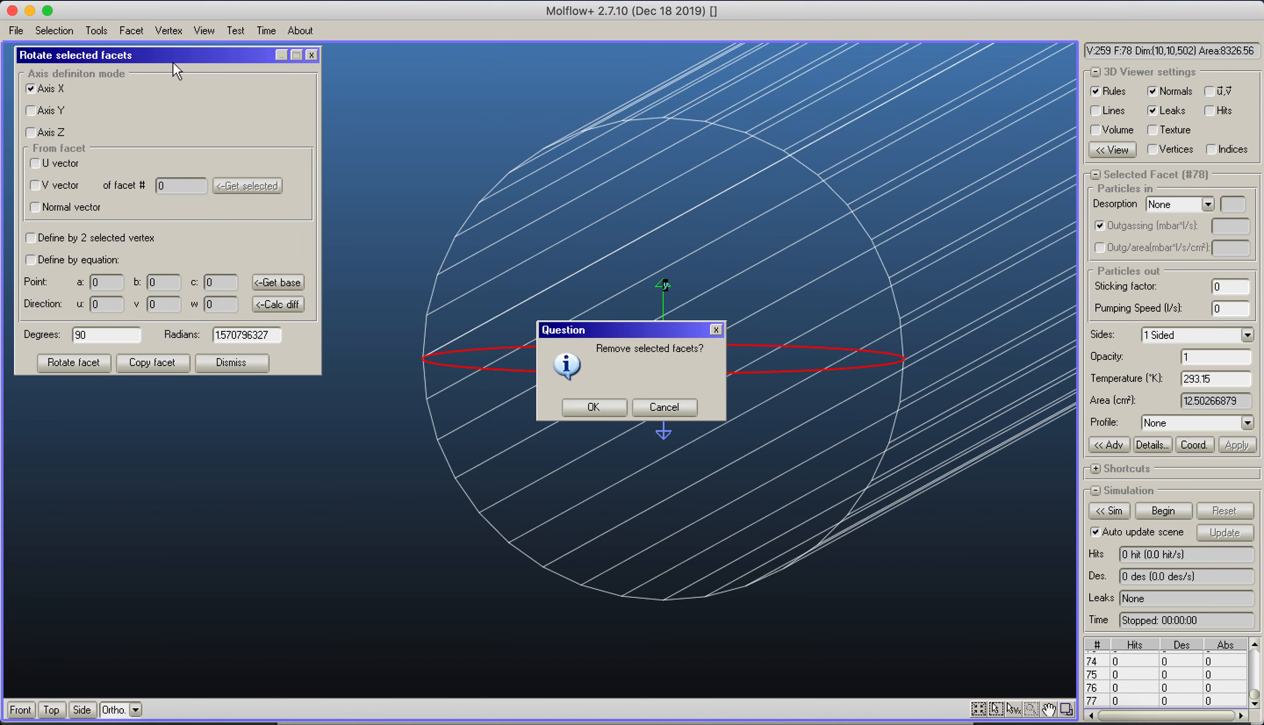
pyautogui.click(584, 403)
pyautogui.click(588, 354)
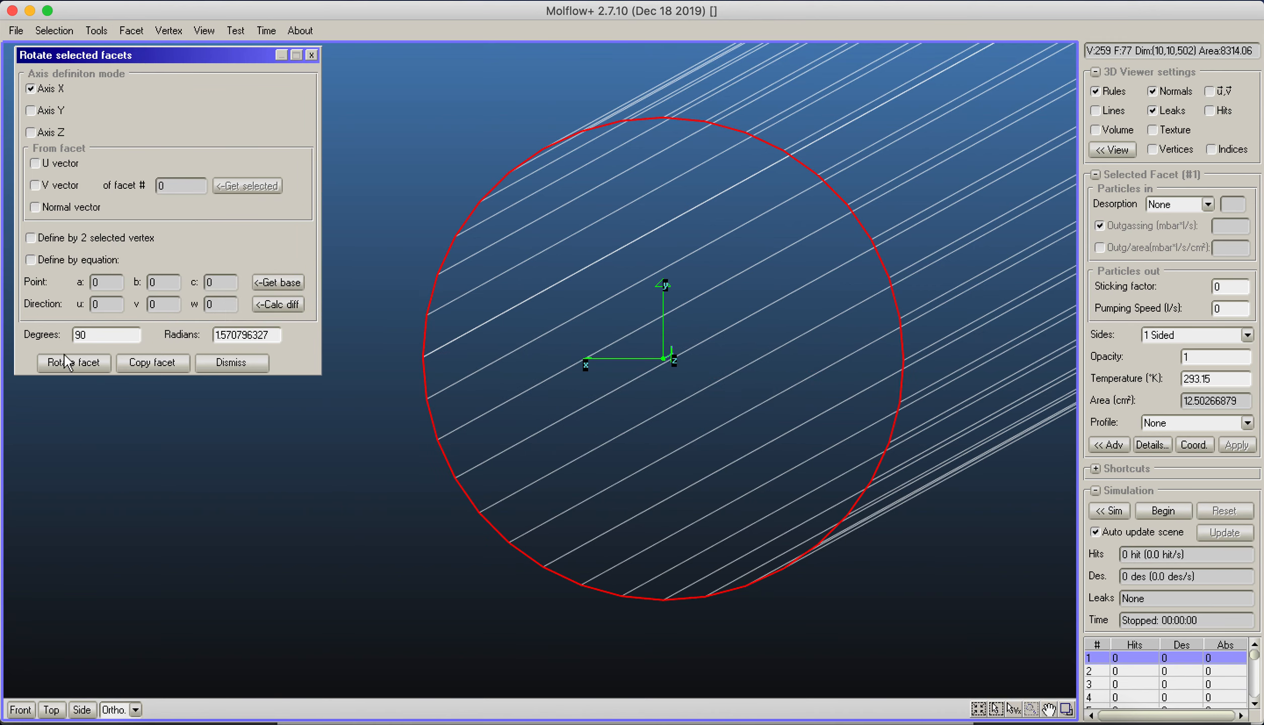
# Step: In the front view, select the two opposite vertices on the horizontal diameter of the narrow pipe's end facet
pyautogui.moveTo(877, 435); pyautogui.dragTo(708, 415, button='middle')
pyautogui.scroll(-3, 711, 410)
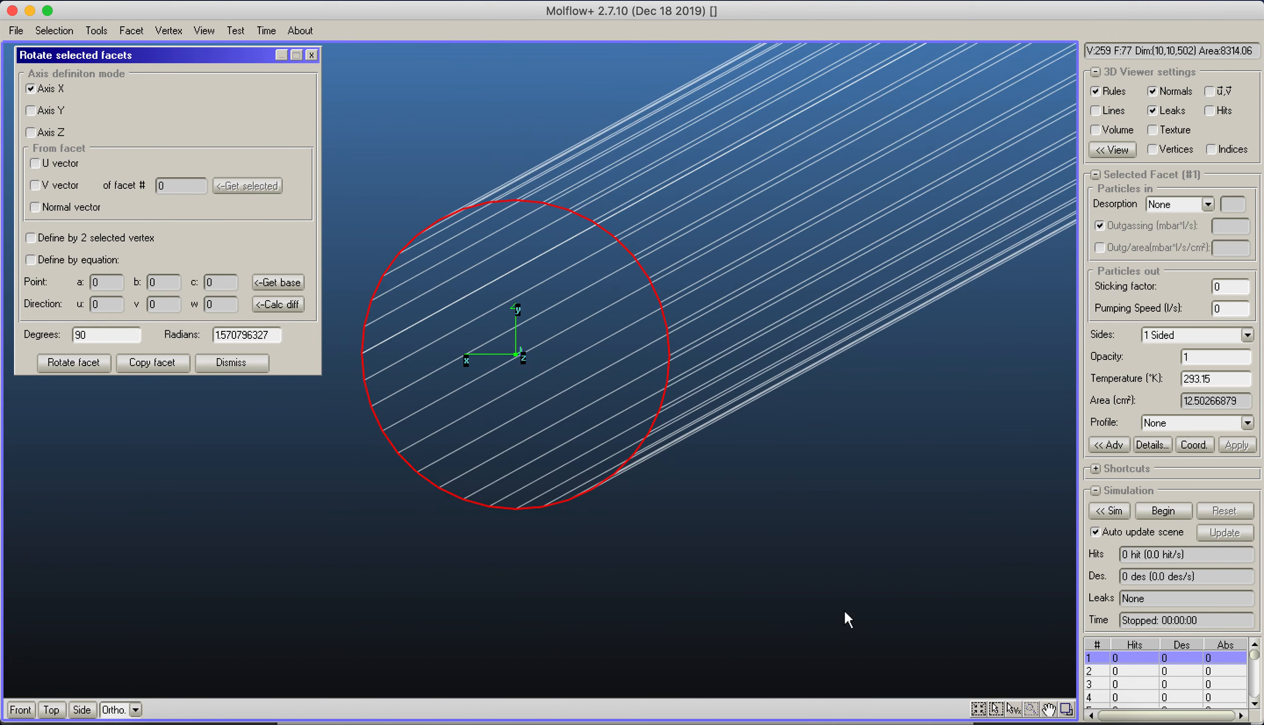
pyautogui.click(20, 710)
pyautogui.scroll(3, 715, 483)
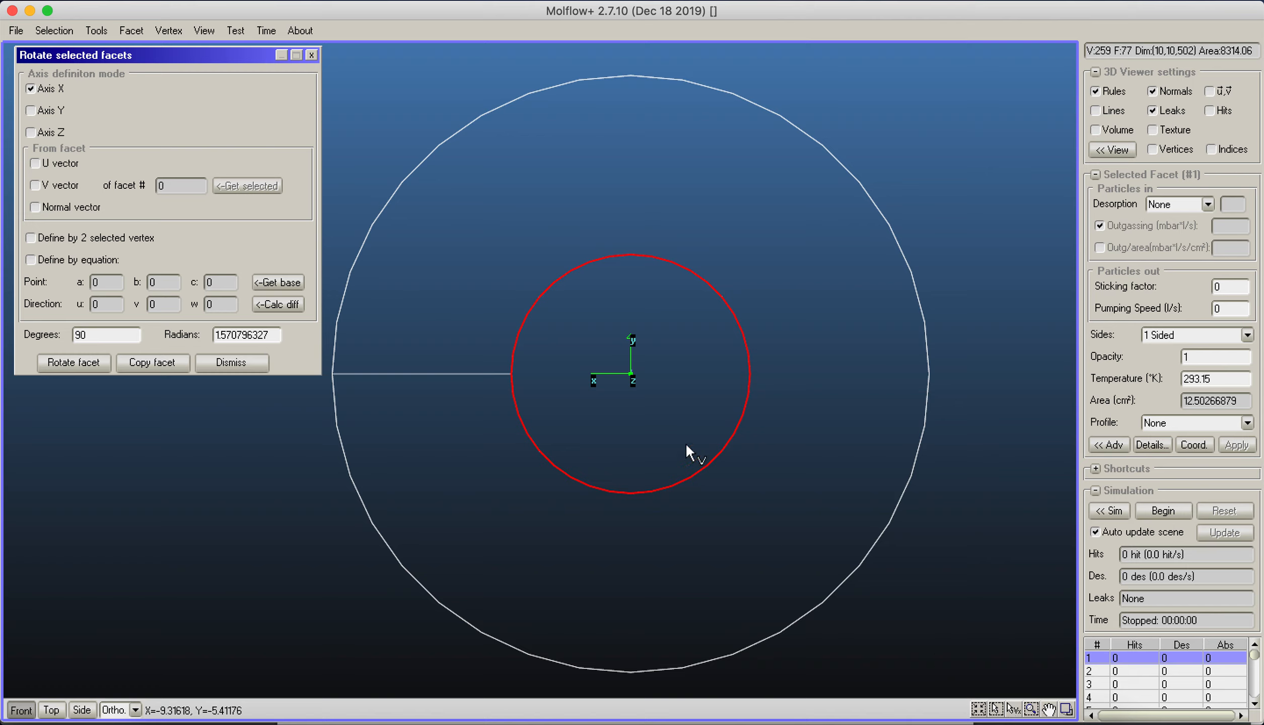
pyautogui.click(511, 373)
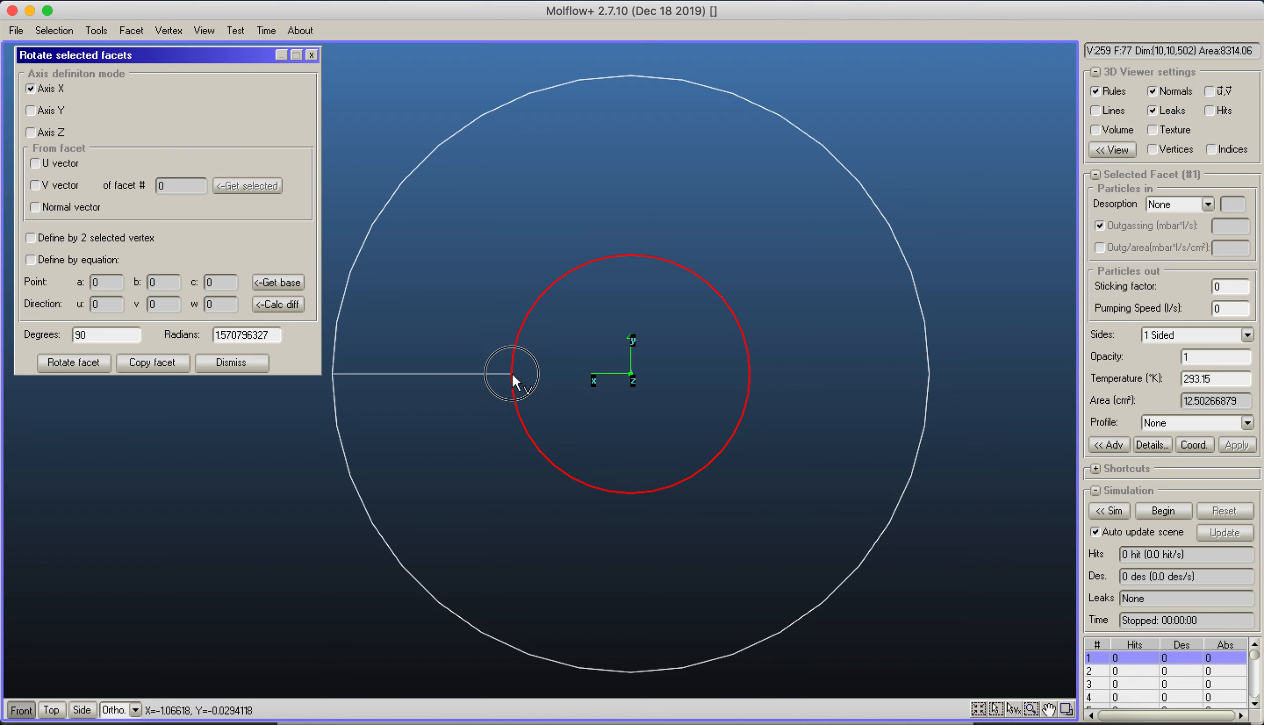
pyautogui.click(749, 374)
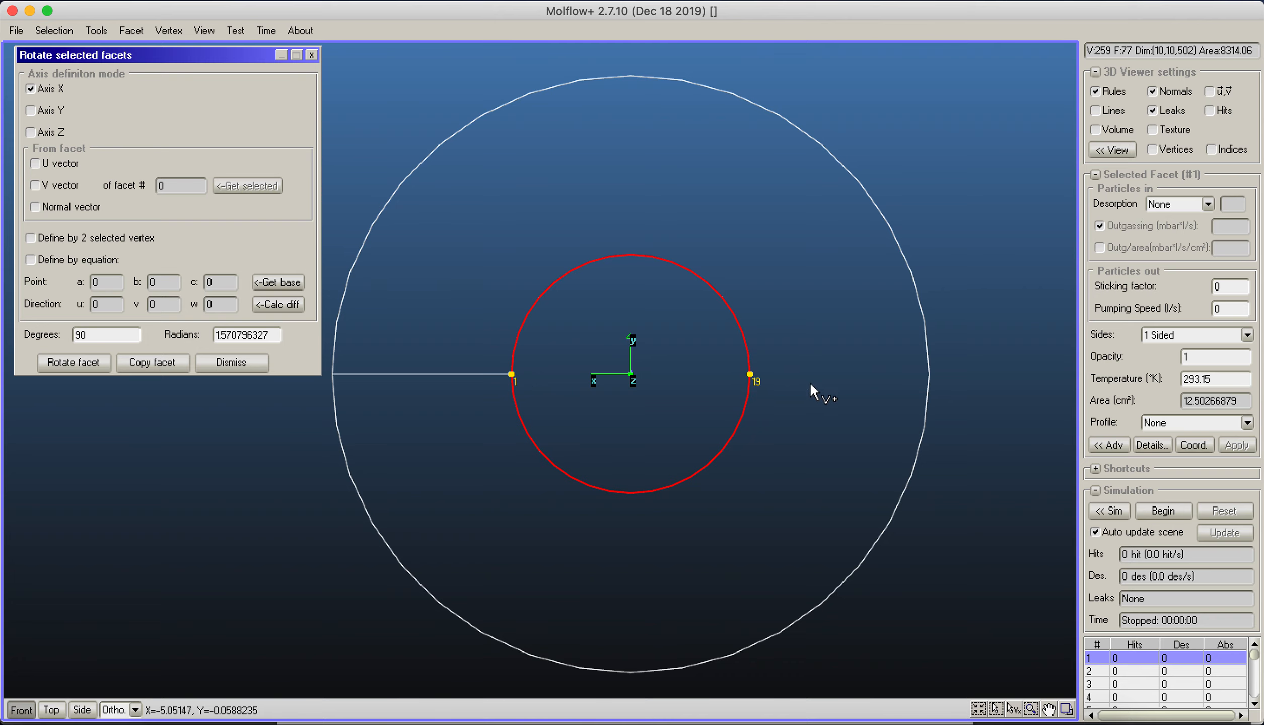
pyautogui.moveTo(655, 399); pyautogui.dragTo(579, 433, button='right')
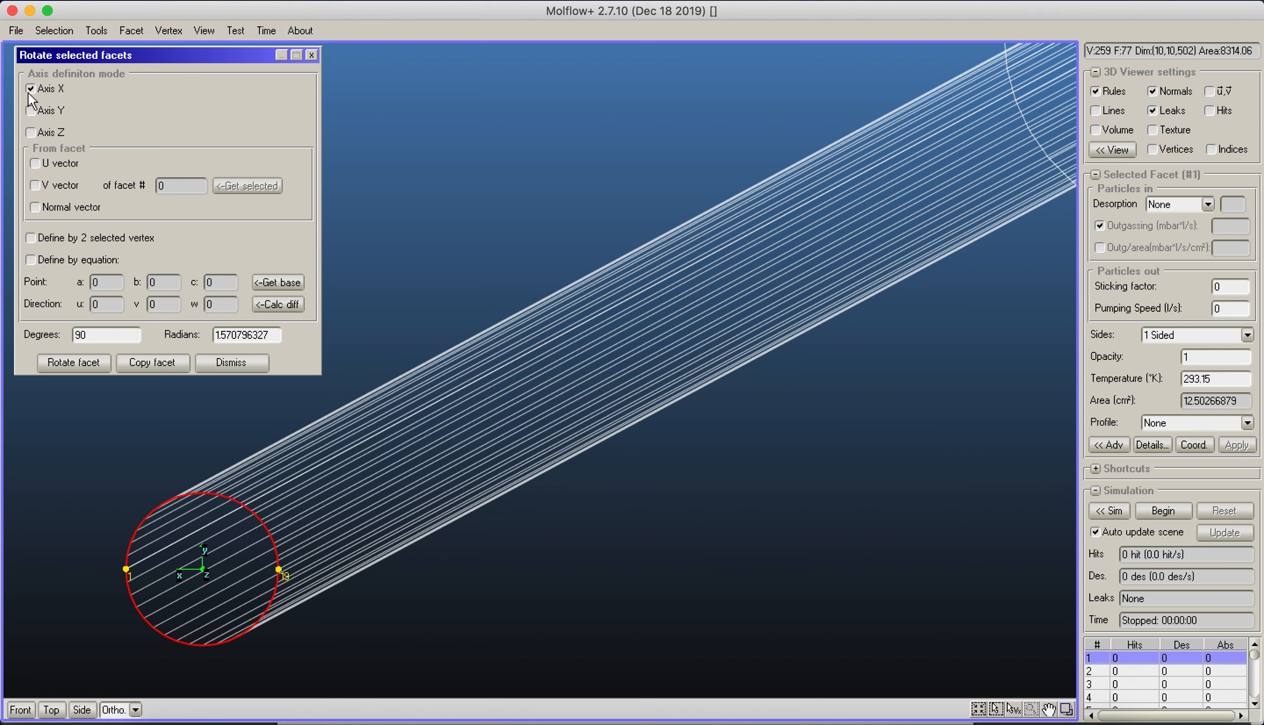
# Step: Create a 90-degree rotated copy of the end facet about the axis through the two selected vertices, and close the Rotate dialog
pyautogui.click(31, 238)
pyautogui.click(157, 363)
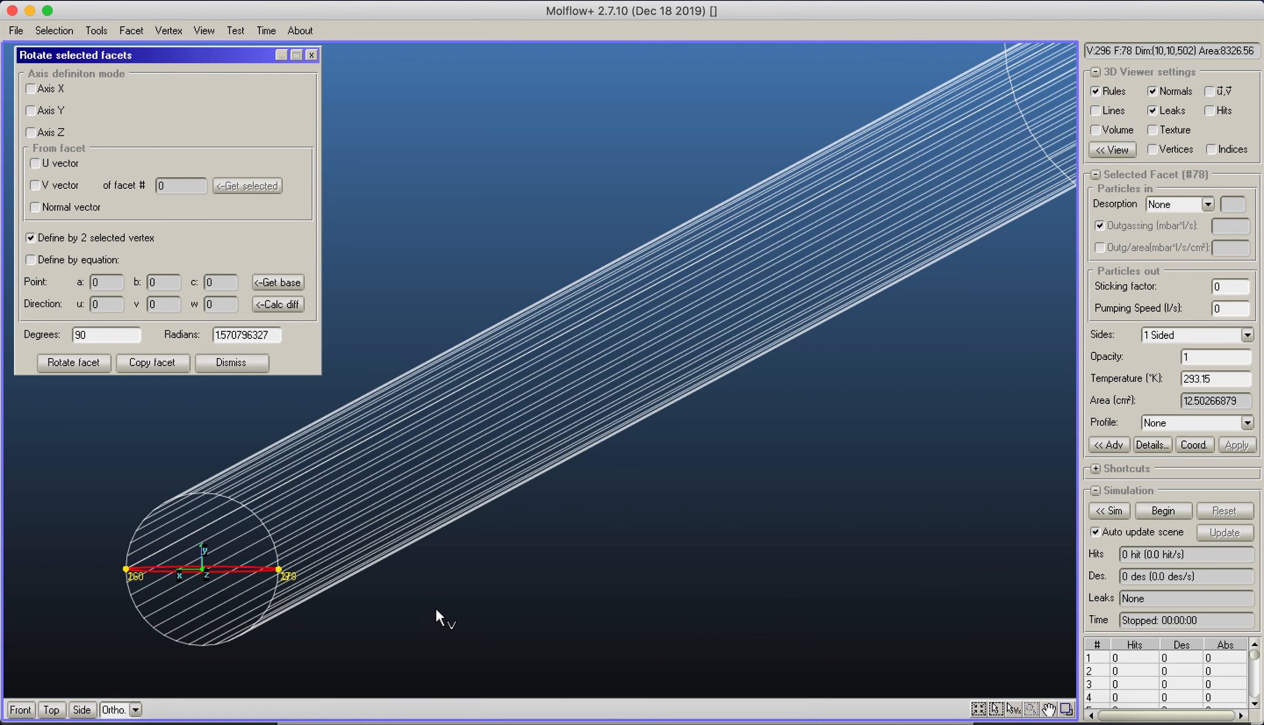
pyautogui.click(621, 526)
pyautogui.scroll(-5, 405, 496)
pyautogui.moveTo(501, 488); pyautogui.dragTo(302, 626, button='right')
pyautogui.moveTo(309, 619); pyautogui.dragTo(672, 384, button='middle')
pyautogui.moveTo(298, 501); pyautogui.dragTo(531, 387, button='middle')
pyautogui.scroll(5, 405, 558)
pyautogui.moveTo(404, 563); pyautogui.dragTo(378, 482, button='middle')
pyautogui.click(311, 55)
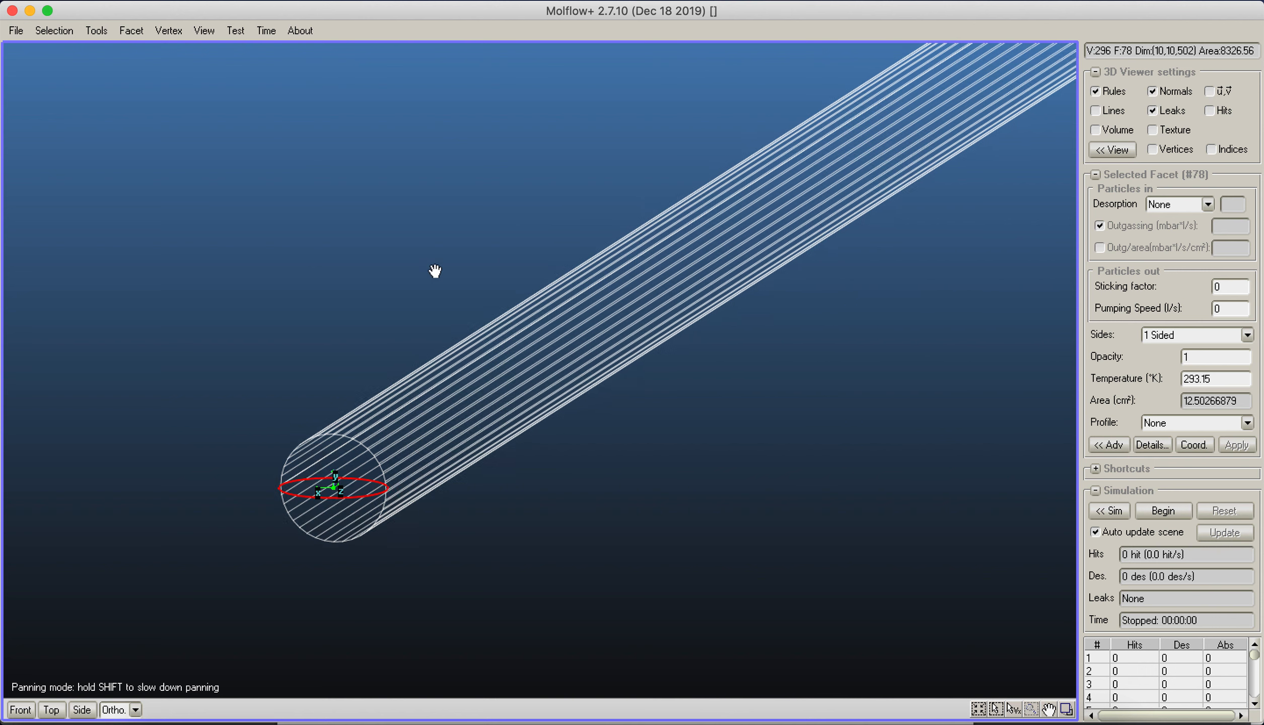
# Step: Open the Move facet dialog for the rotated copy and use the facet normal as the move direction
pyautogui.scroll(-2, 293, 326)
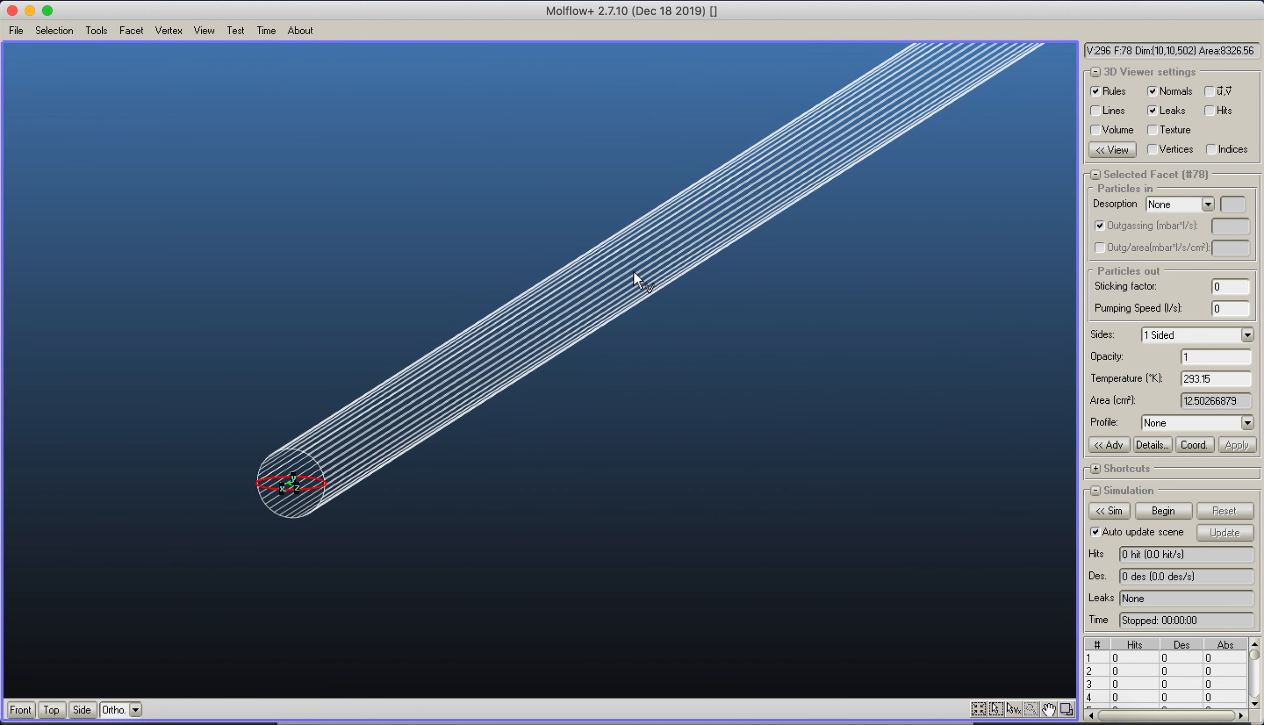
pyautogui.click(136, 33)
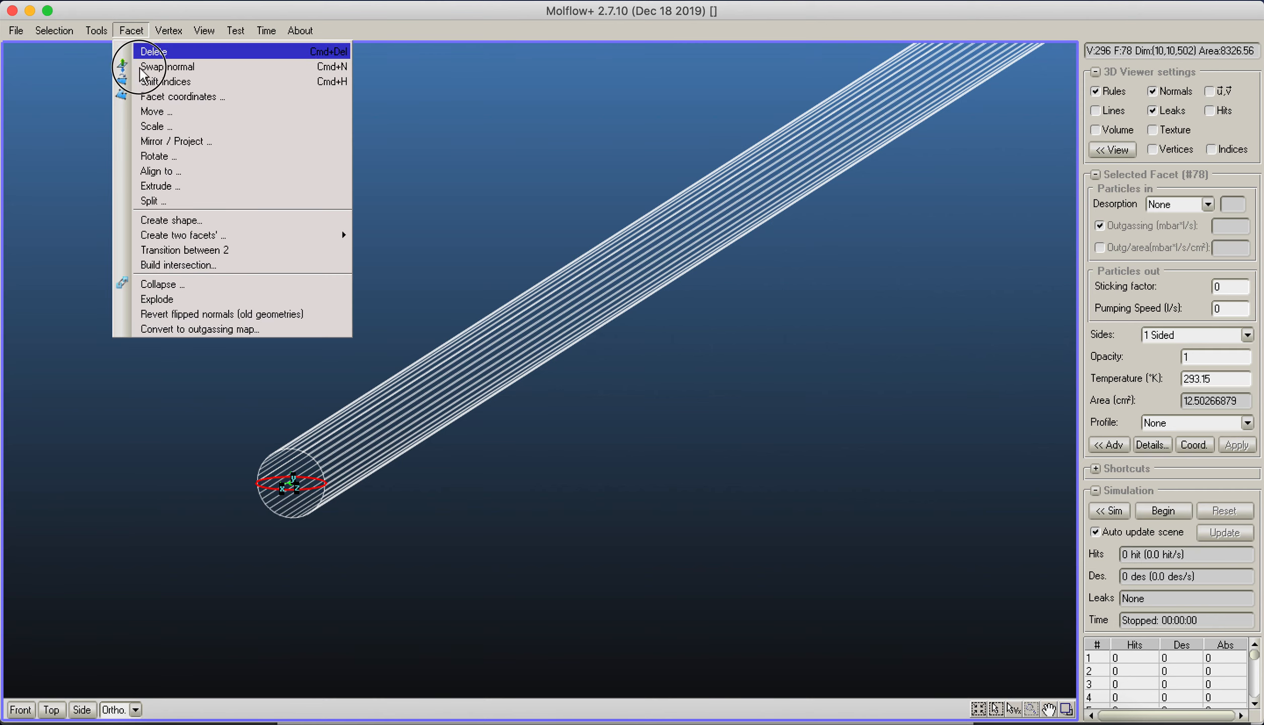
pyautogui.click(151, 112)
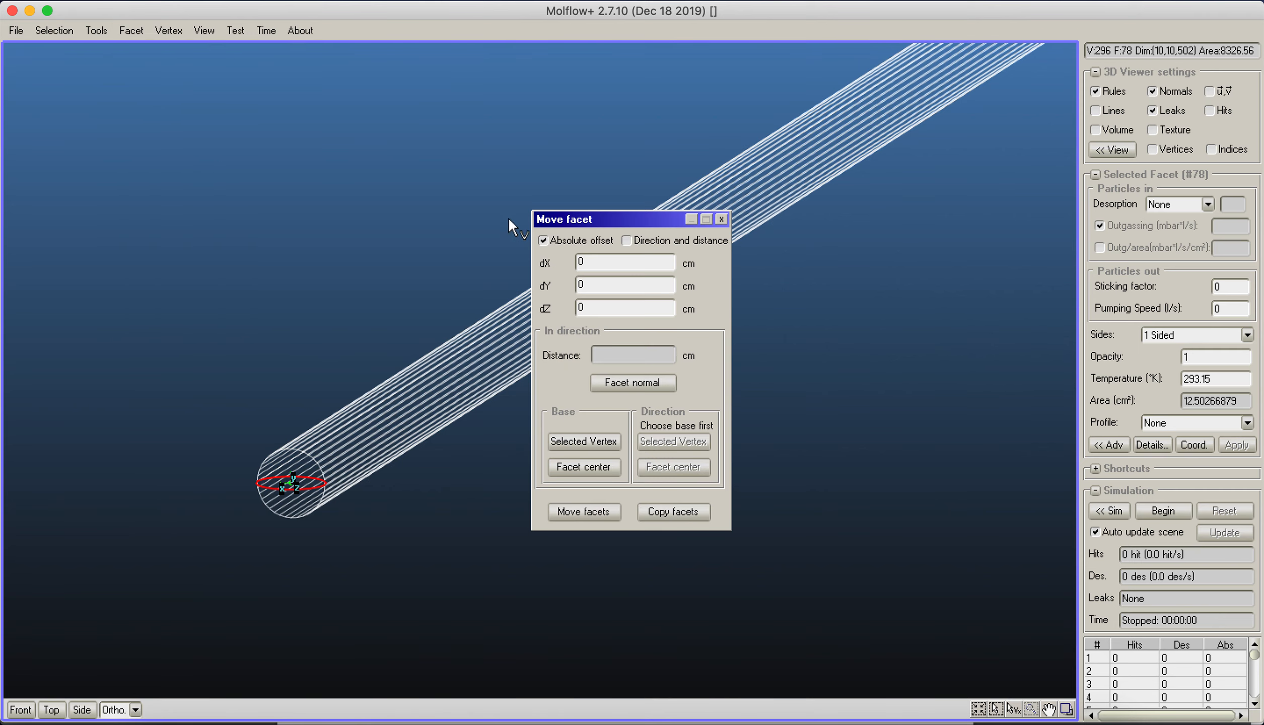
pyautogui.moveTo(590, 216); pyautogui.dragTo(49, 35)
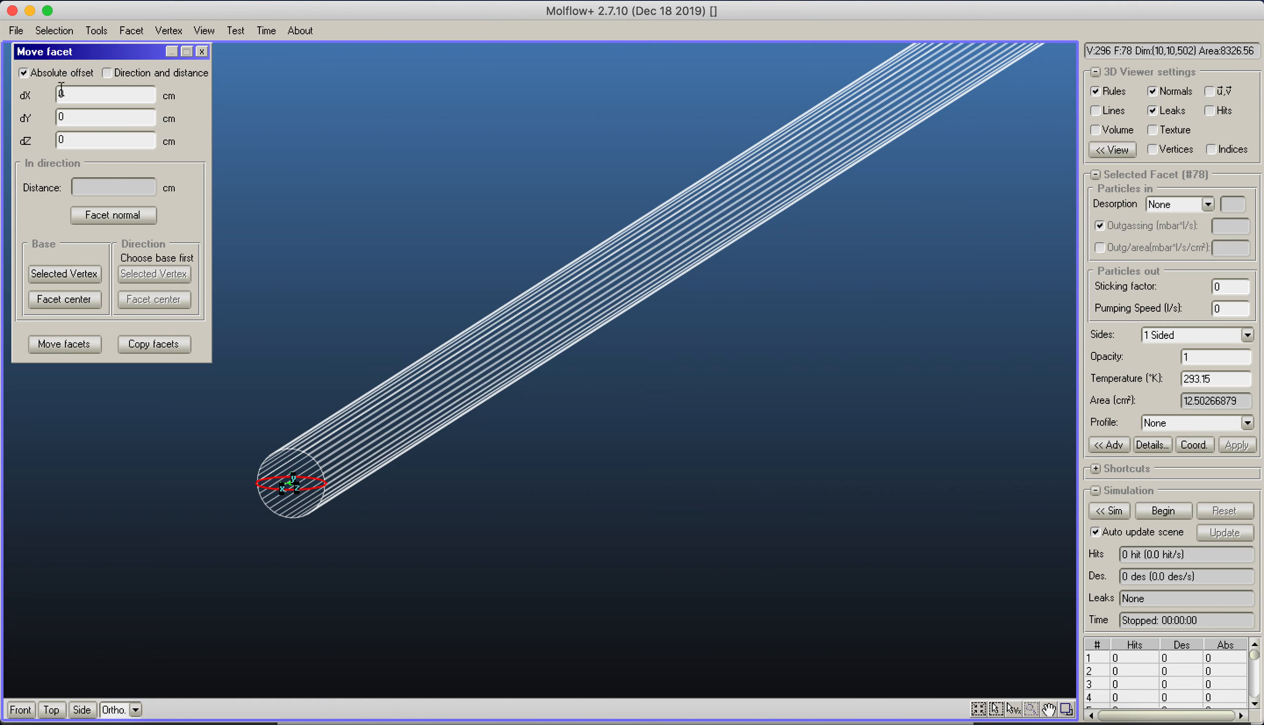
pyautogui.doubleClick(75, 142)
pyautogui.click(113, 216)
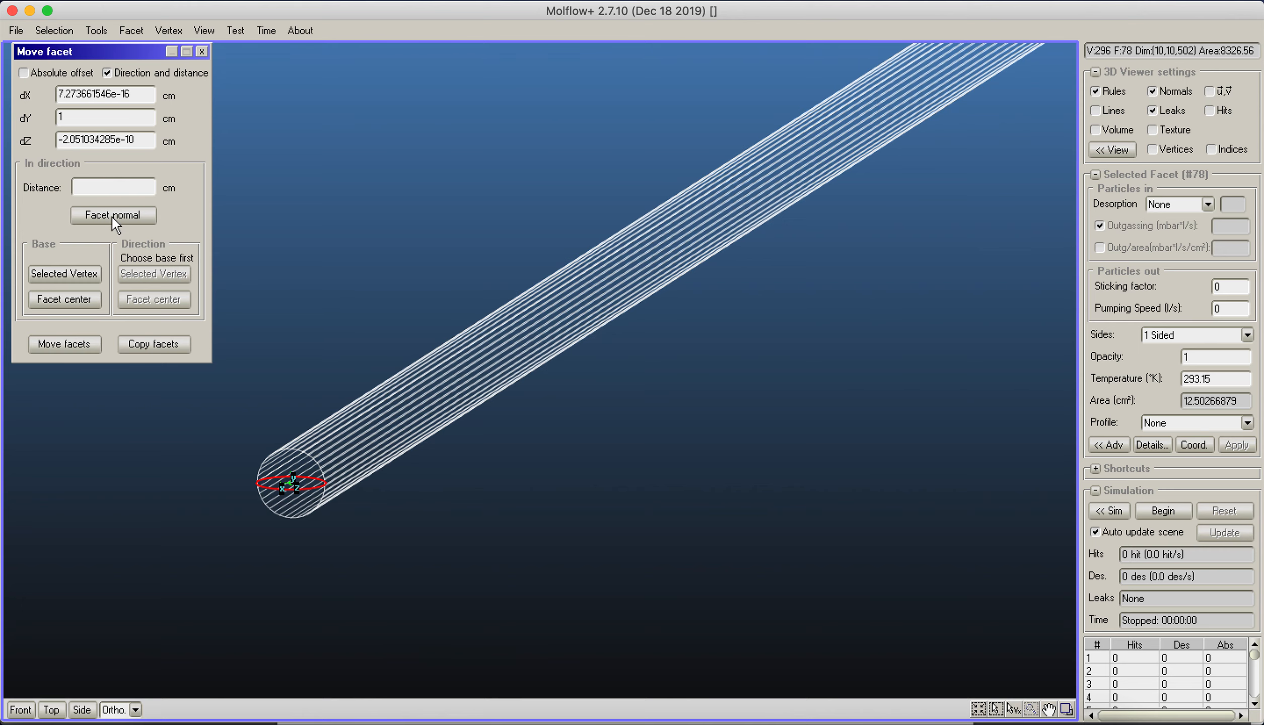
pyautogui.scroll(-6, 362, 393)
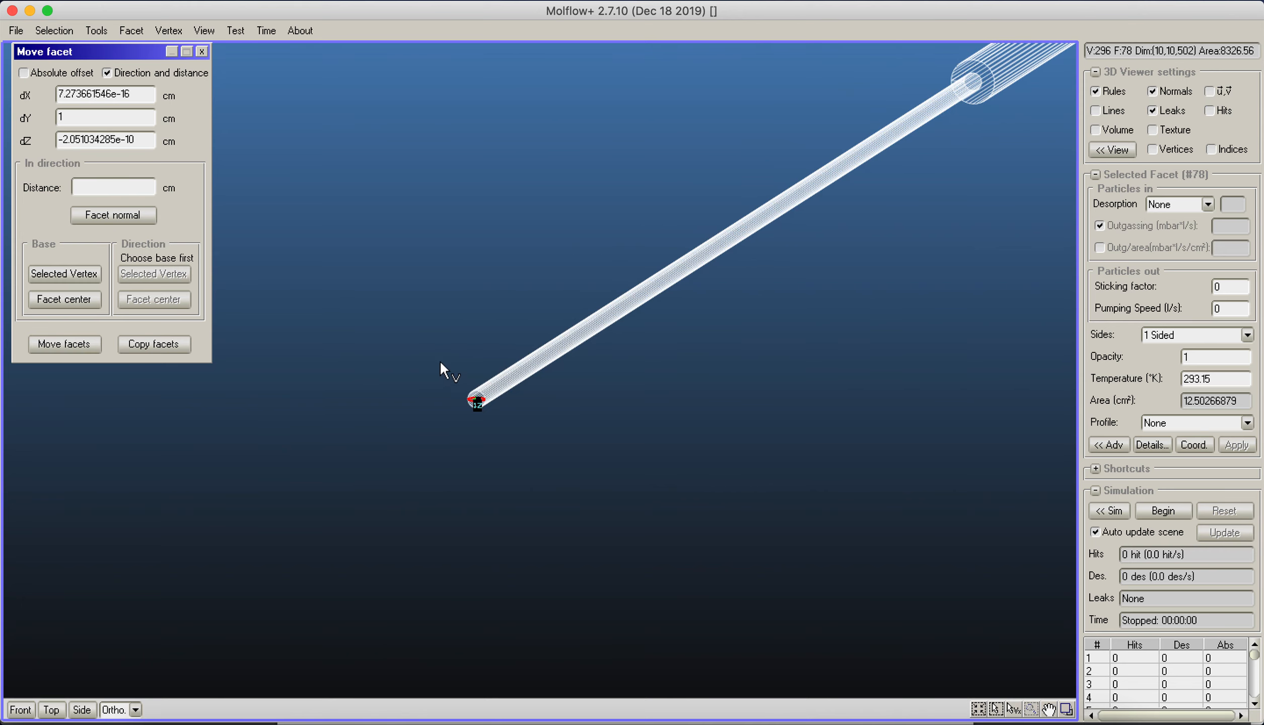
pyautogui.moveTo(440, 361); pyautogui.dragTo(301, 420, button='middle')
pyautogui.scroll(10, 322, 474)
pyautogui.moveTo(322, 474); pyautogui.dragTo(1005, 295, button='middle')
pyautogui.moveTo(454, 327); pyautogui.dragTo(1008, 299, button='middle')
pyautogui.moveTo(378, 201); pyautogui.dragTo(805, 236, button='middle')
pyautogui.scroll(-5, 534, 285)
pyautogui.scroll(-5, 534, 286)
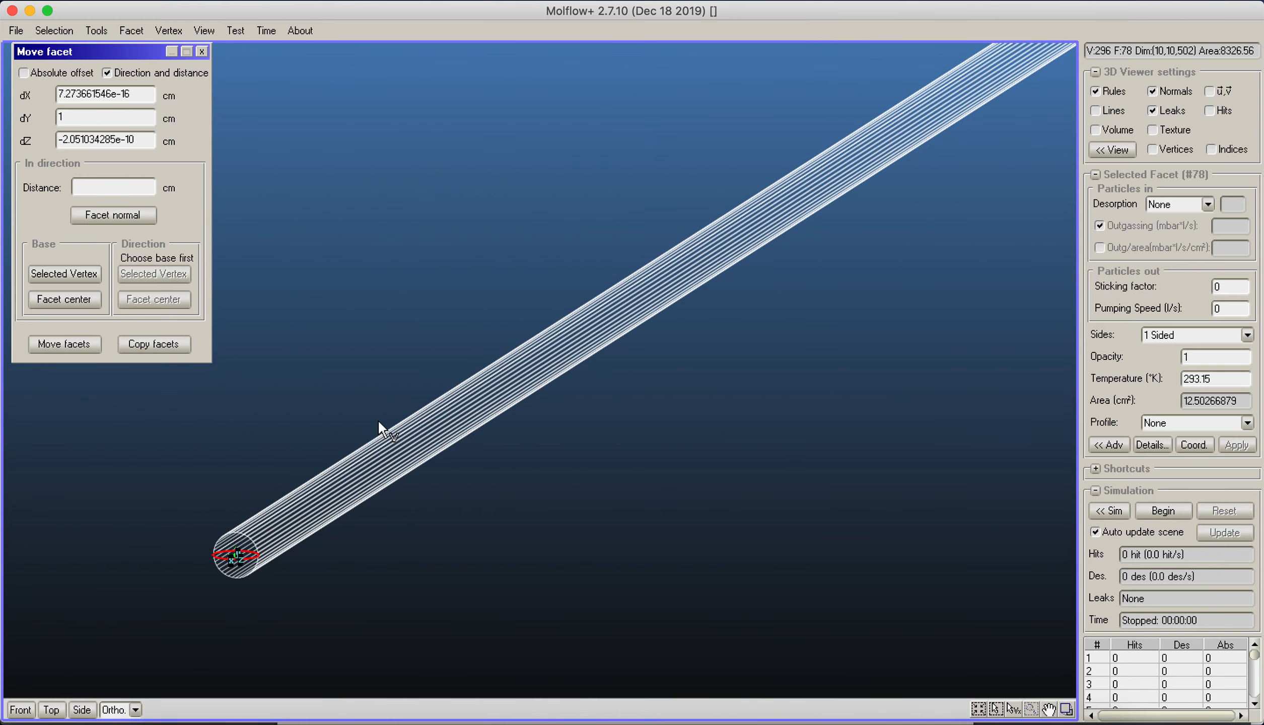
# Step: Define the facet move direction from a vertex on the narrow pipe's free end to a vertex at its junction with the wide pipe
pyautogui.moveTo(378, 420); pyautogui.dragTo(415, 343, button='middle')
pyautogui.moveTo(583, 284); pyautogui.dragTo(477, 349, button='middle')
pyautogui.scroll(-2, 479, 348)
pyautogui.scroll(-4, 792, 220)
pyautogui.moveTo(805, 210); pyautogui.dragTo(920, 75, button='middle')
pyautogui.scroll(8, 348, 396)
pyautogui.moveTo(349, 396); pyautogui.dragTo(876, 476, button='middle')
pyautogui.scroll(1, 65, 508)
pyautogui.moveTo(259, 445); pyautogui.dragTo(361, 370, button='middle')
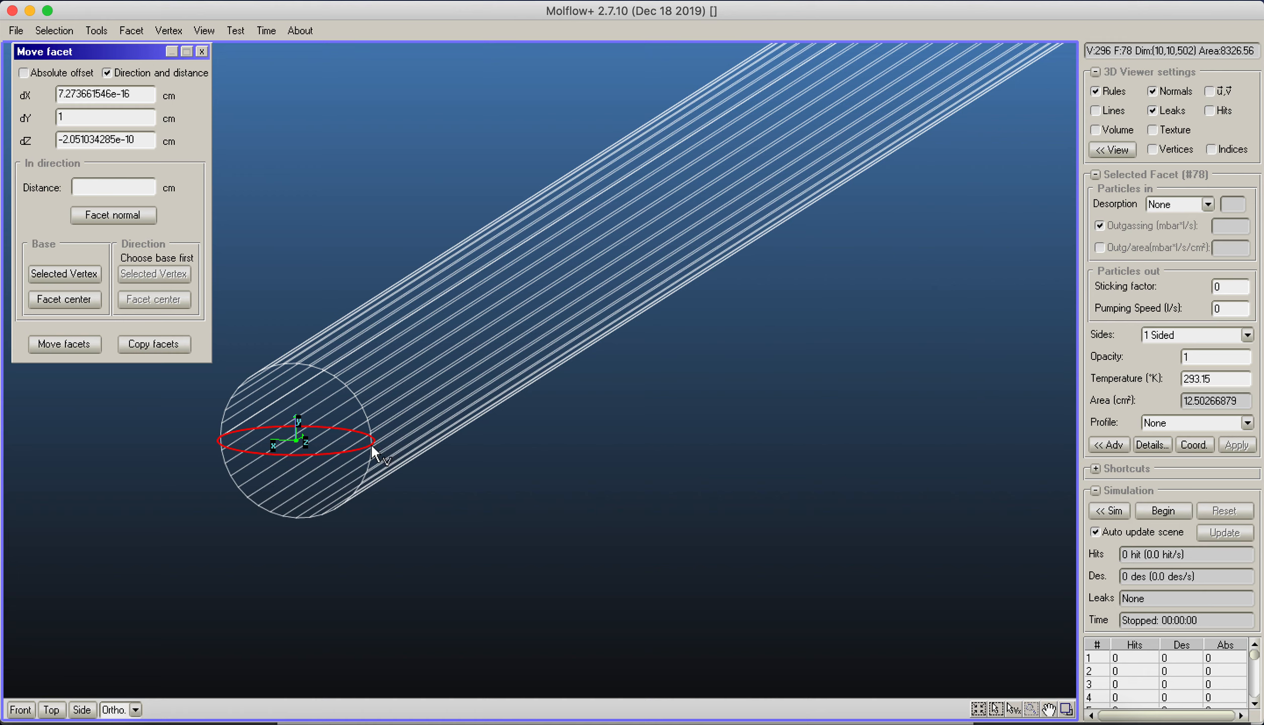
pyautogui.click(57, 273)
pyautogui.scroll(-10, 533, 303)
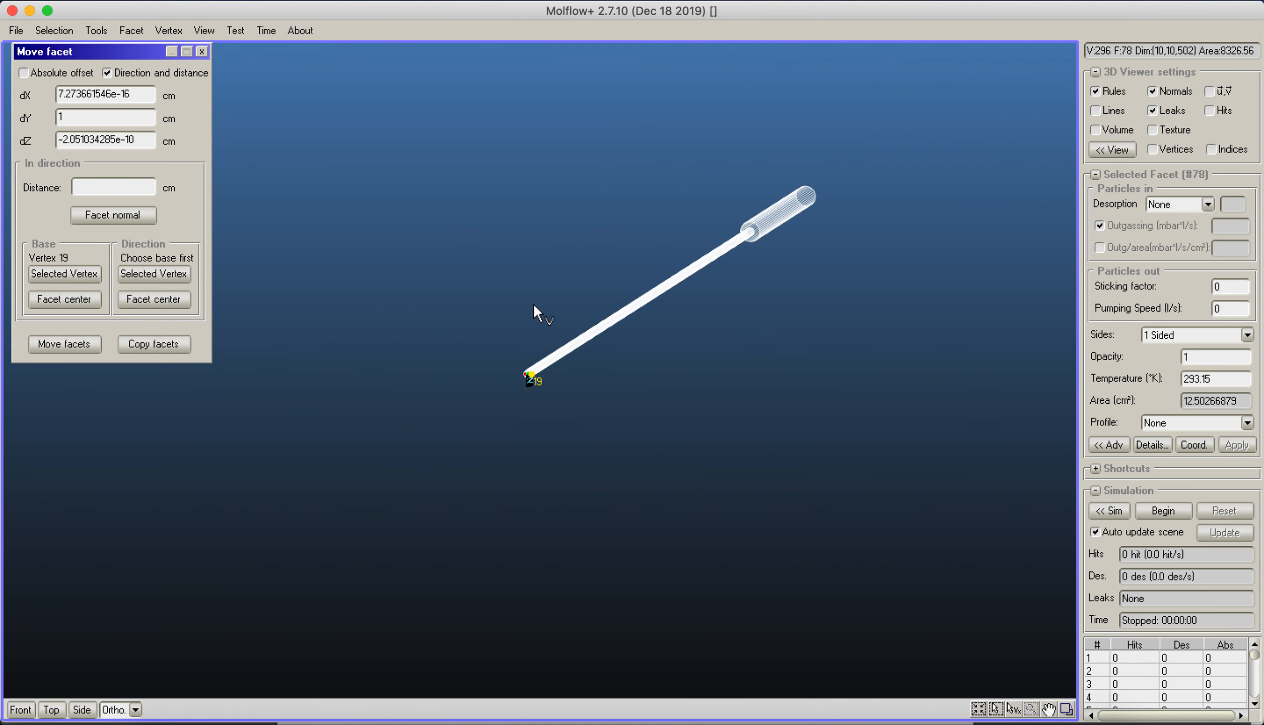
pyautogui.moveTo(745, 246); pyautogui.dragTo(603, 672, button='middle')
pyautogui.scroll(10, 614, 272)
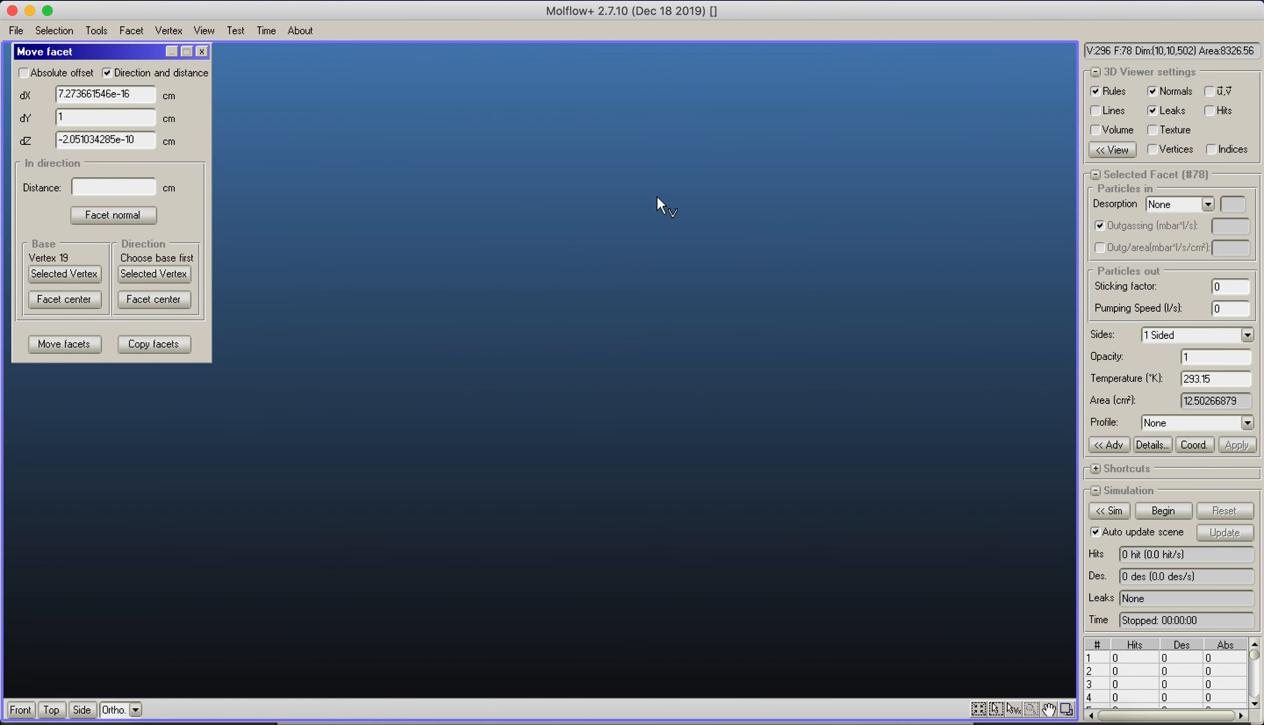
pyautogui.scroll(-5, 660, 199)
pyautogui.moveTo(560, 277); pyautogui.dragTo(357, 615, button='middle')
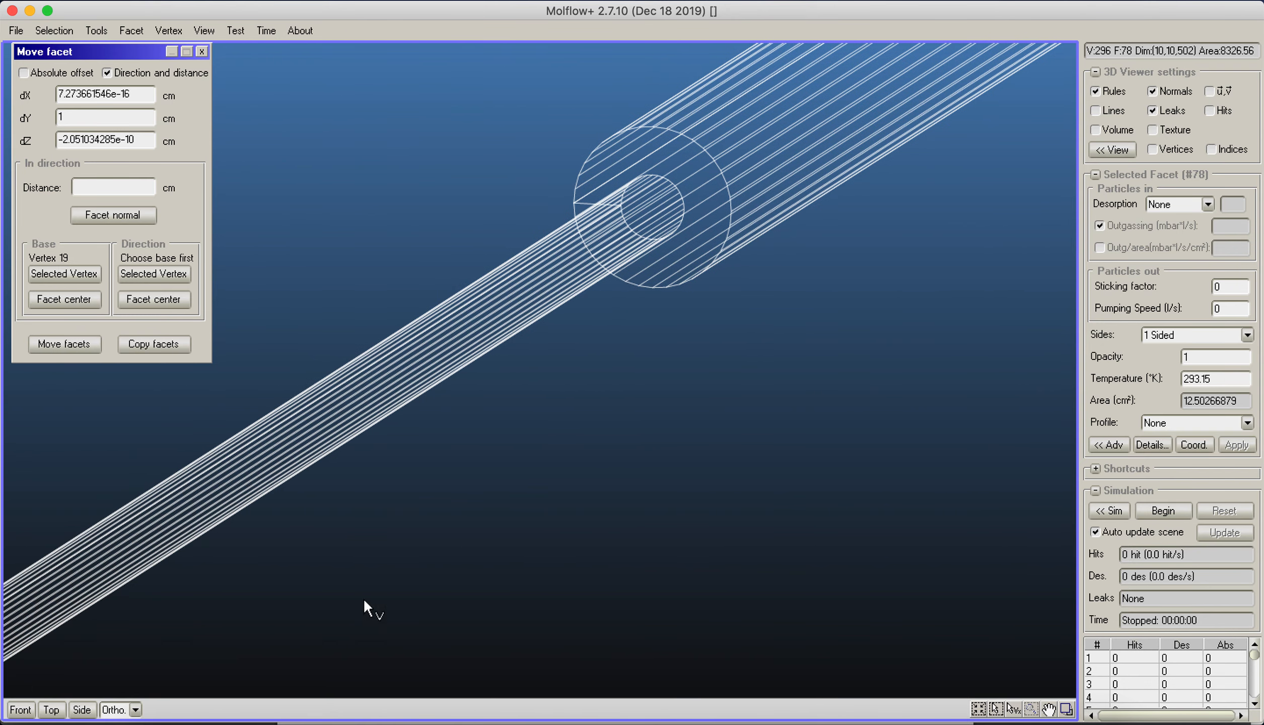
pyautogui.click(144, 275)
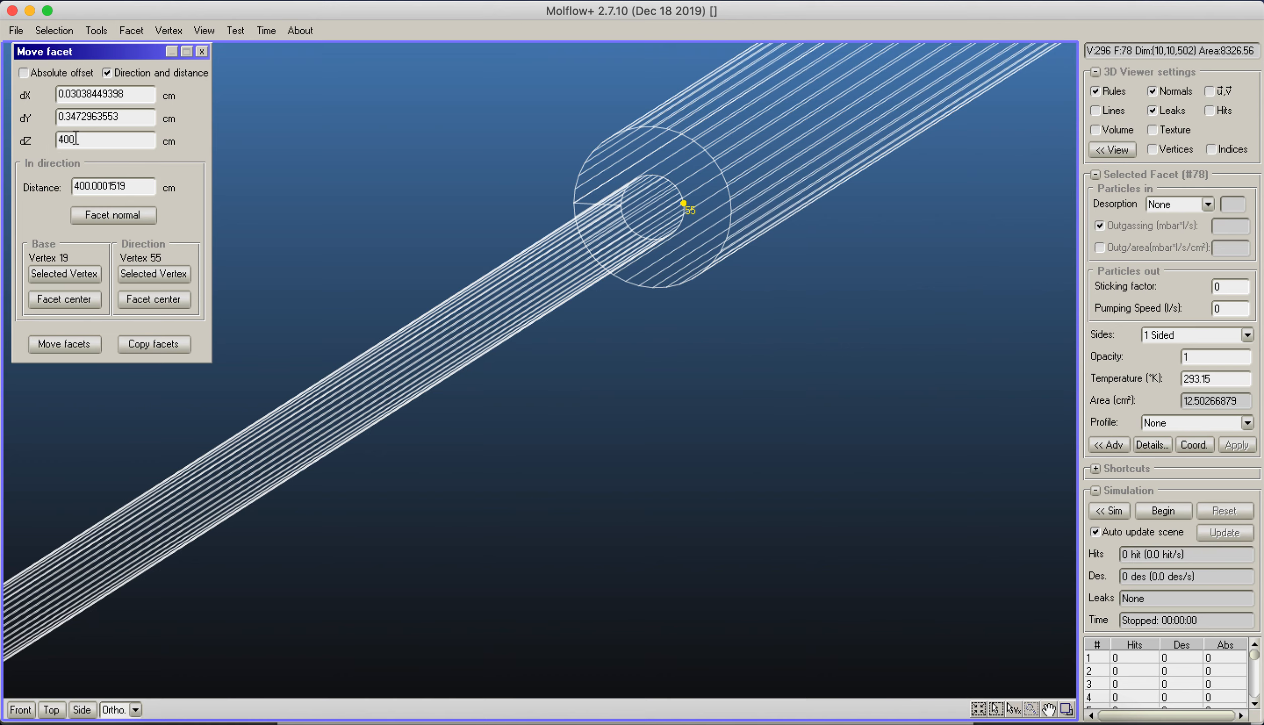
# Step: Move the rotated facet by an absolute offset of dX 0, dY 0 and dZ 100 cm along the narrow pipe
pyautogui.scroll(-5, 512, 382)
pyautogui.moveTo(414, 428); pyautogui.dragTo(704, 193, button='middle')
pyautogui.scroll(10, 404, 460)
pyautogui.moveTo(473, 370); pyautogui.dragTo(1017, 285, button='middle')
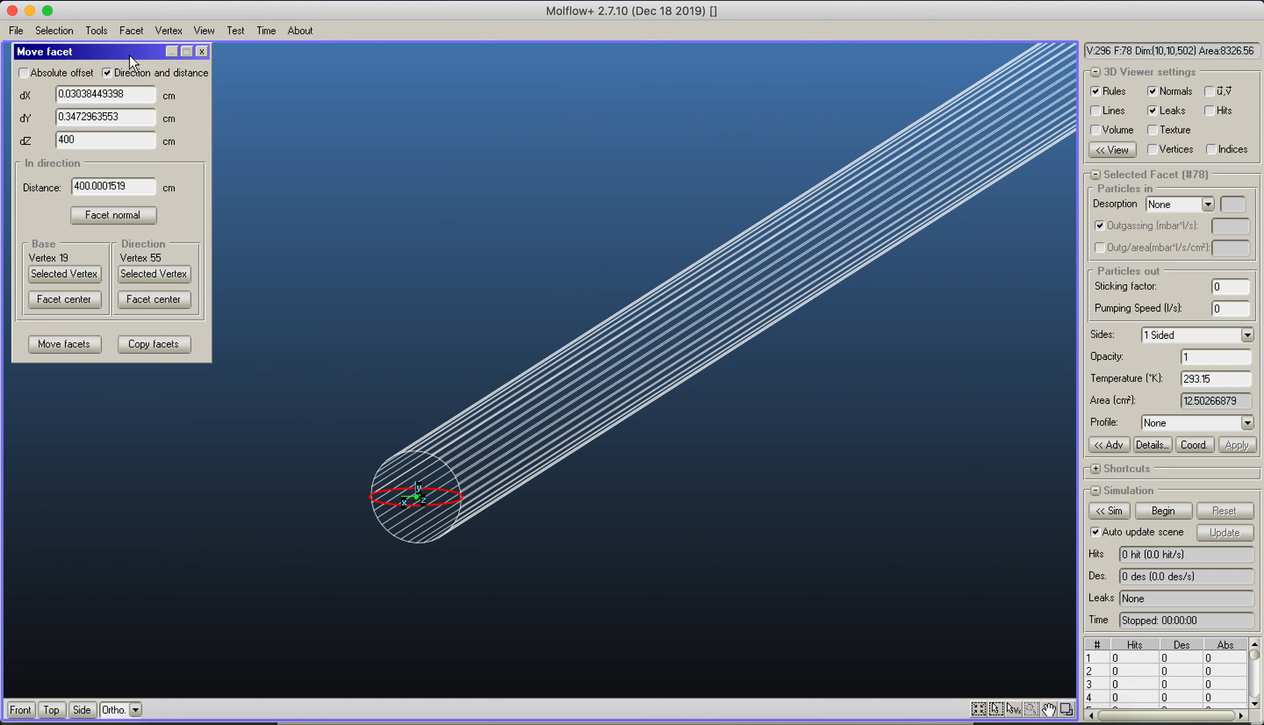
pyautogui.click(24, 73)
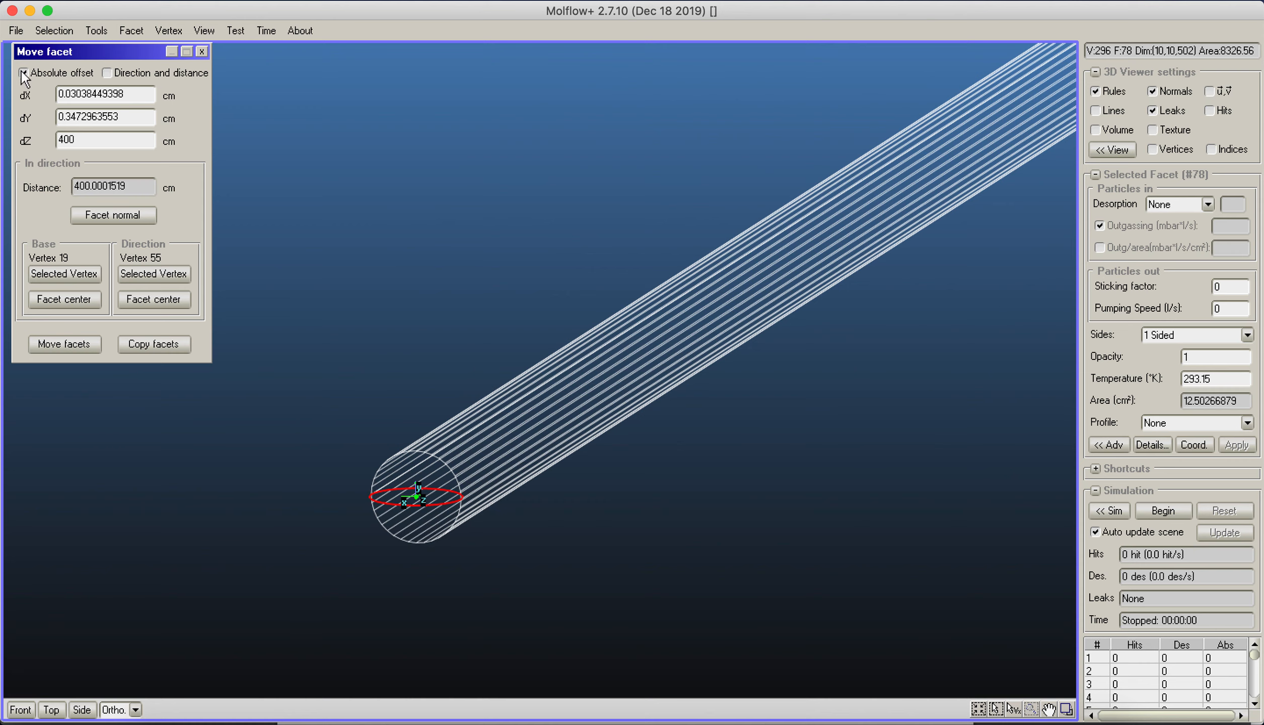
pyautogui.doubleClick(81, 142)
pyautogui.doubleClick(136, 96)
pyautogui.write('0')
pyautogui.doubleClick(129, 118)
pyautogui.write('0')
pyautogui.doubleClick(103, 139)
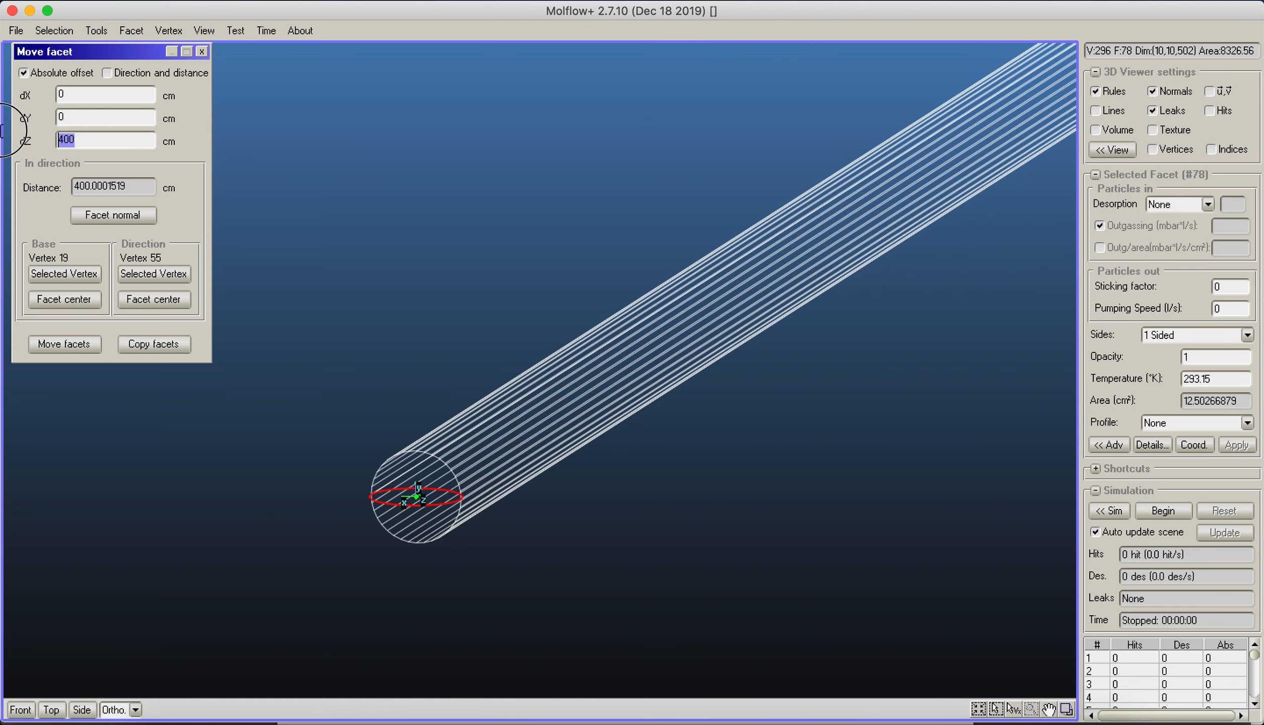
pyautogui.write('100')
pyautogui.click(75, 344)
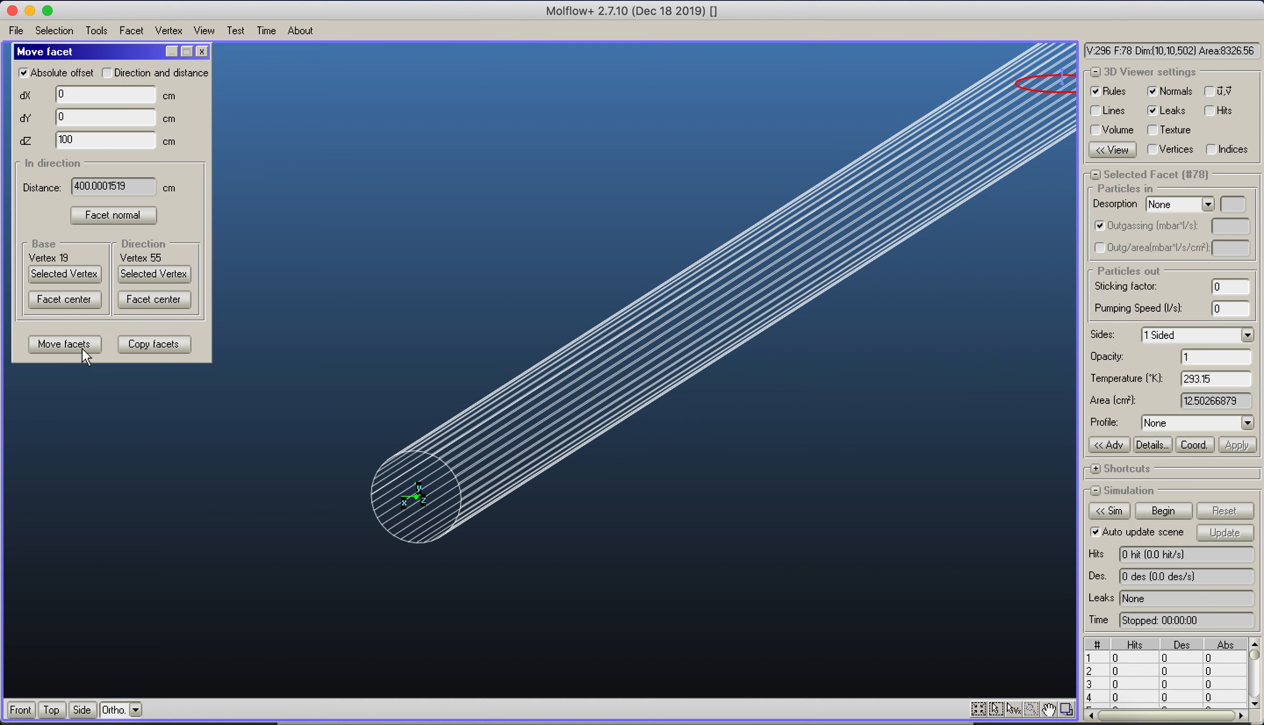
# Step: Check the pump positions in the PDF figure, copy the facet 100 cm further along Z, and move the copy another 100 cm
pyautogui.moveTo(638, 395); pyautogui.dragTo(279, 519, button='middle')
pyautogui.scroll(-10, 735, 261)
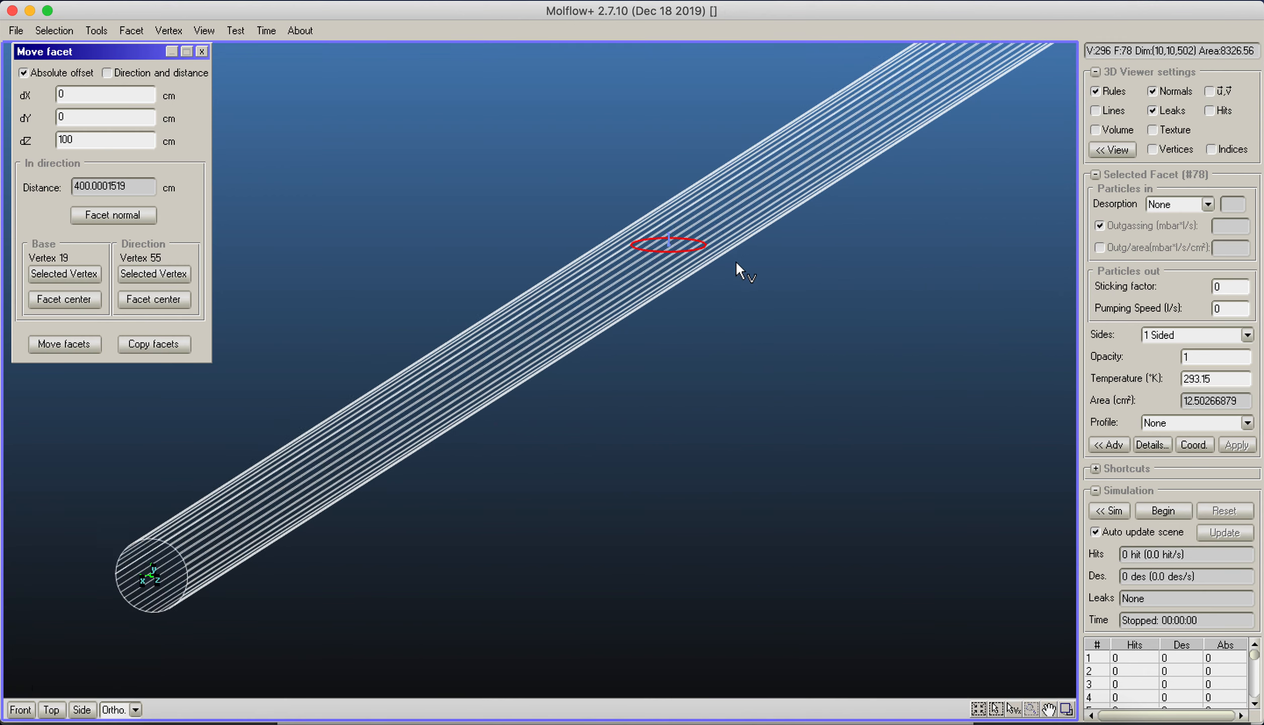
pyautogui.moveTo(855, 272); pyautogui.dragTo(657, 373, button='middle')
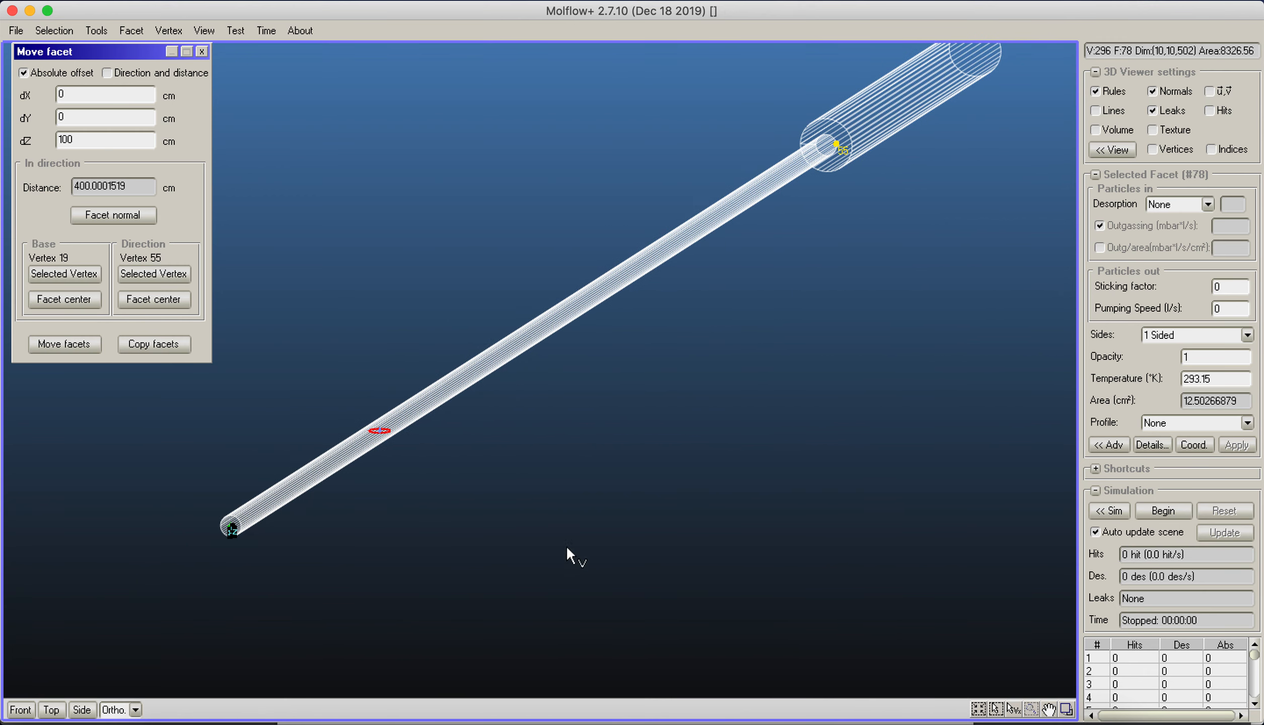
pyautogui.click(915, 720)
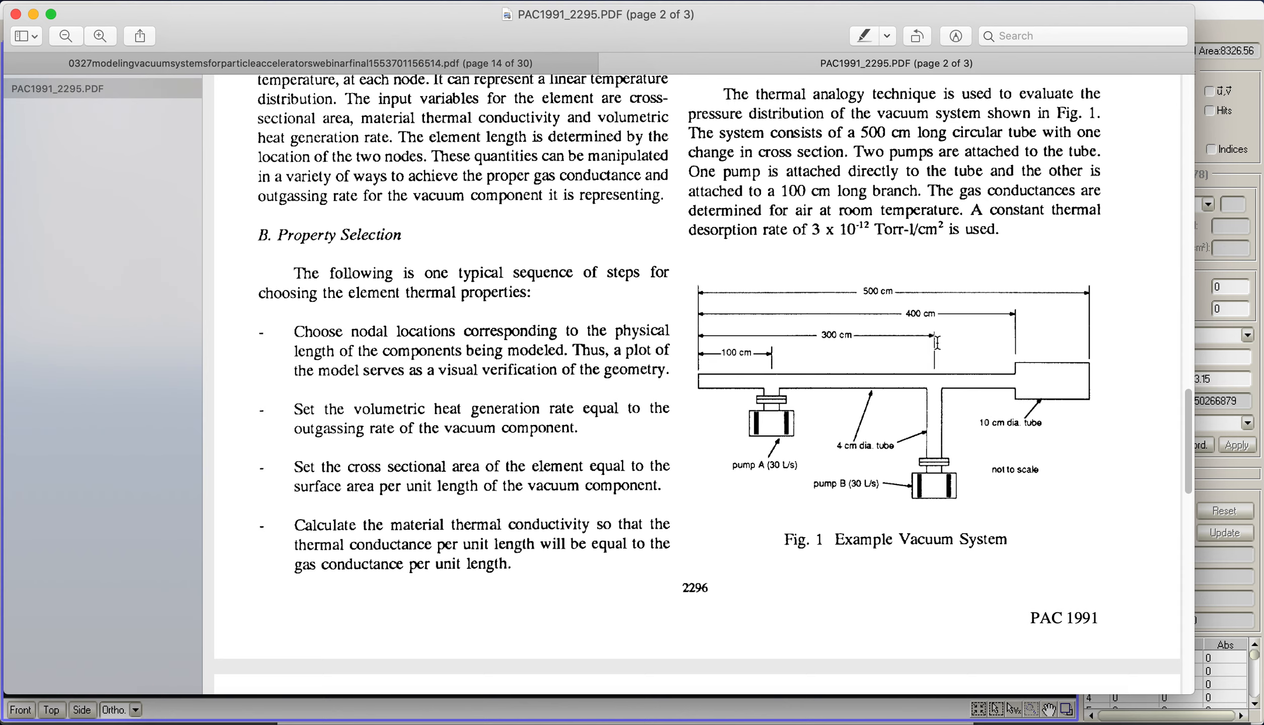
pyautogui.click(972, 720)
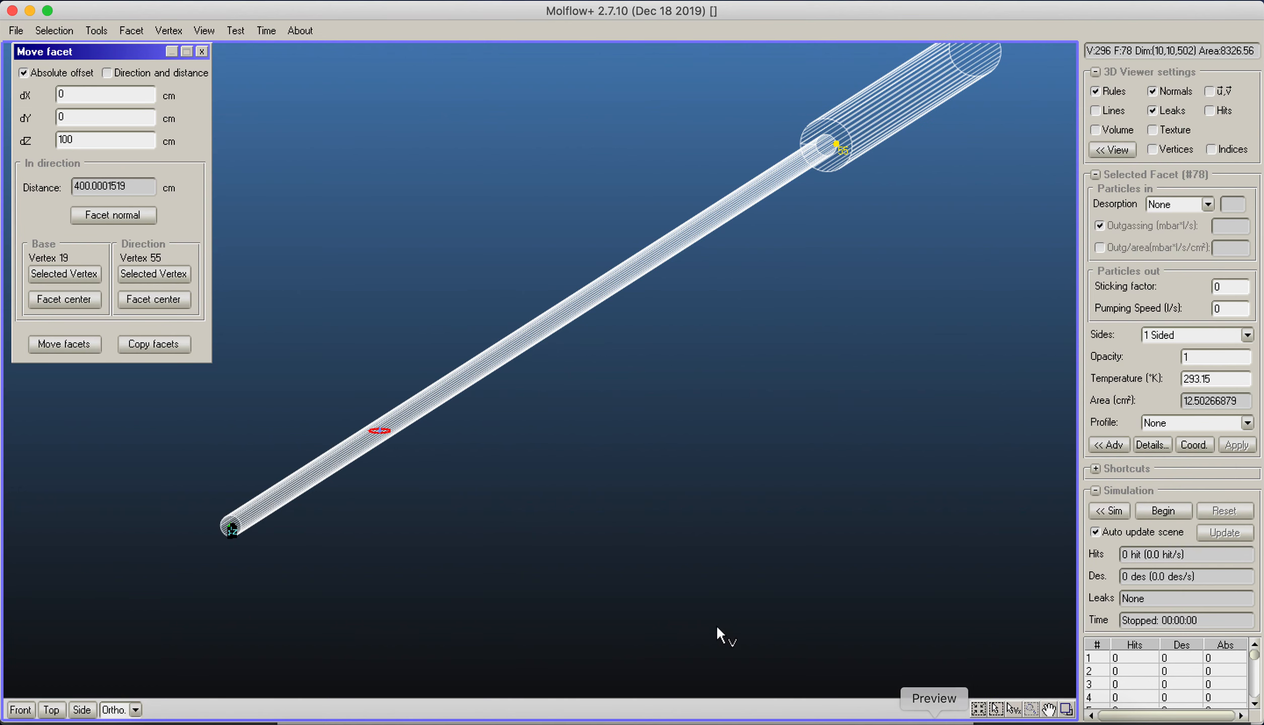
pyautogui.moveTo(85, 138); pyautogui.dragTo(1, 128)
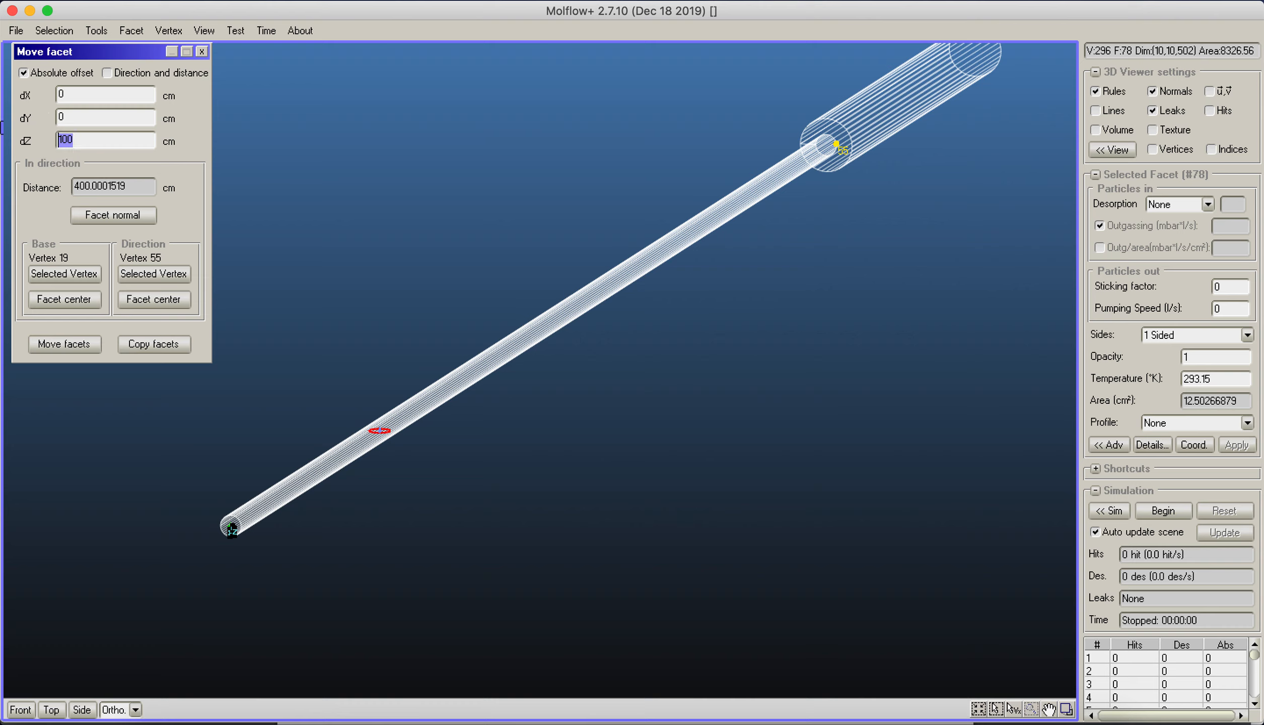
pyautogui.click(157, 347)
pyautogui.click(75, 348)
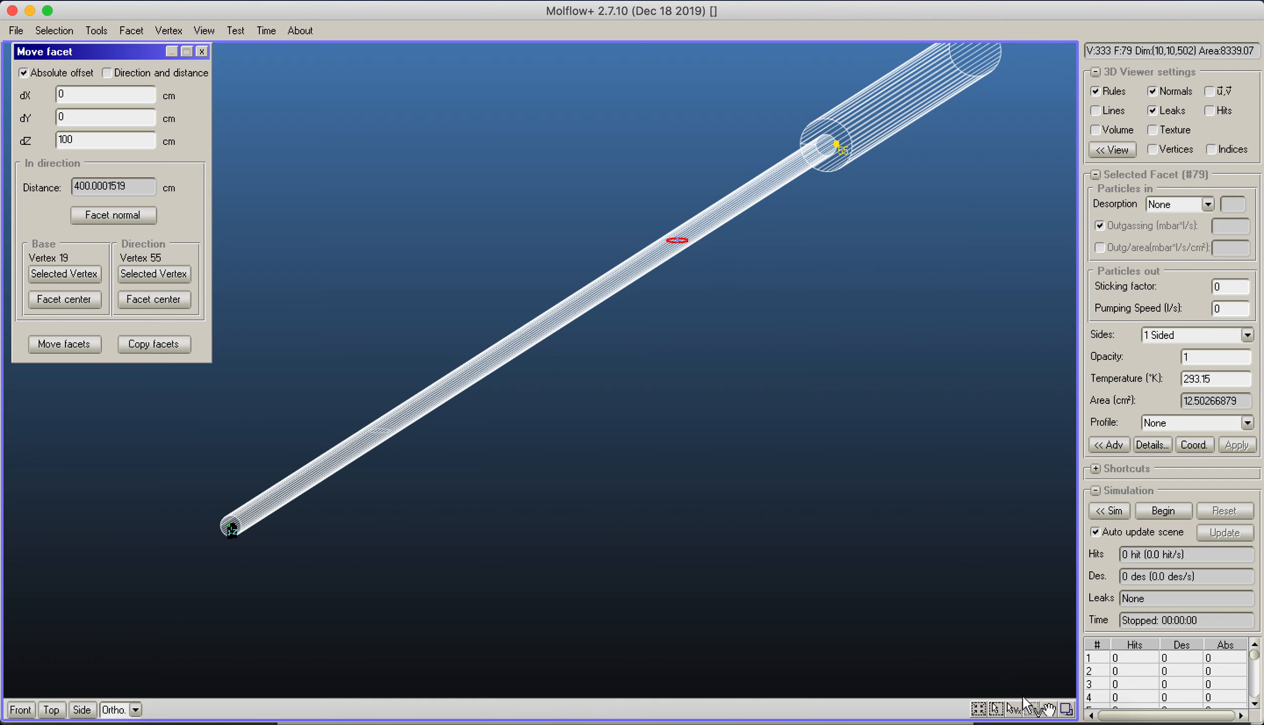
pyautogui.keyDown('shift'); pyautogui.click(378, 429); pyautogui.keyUp('shift')
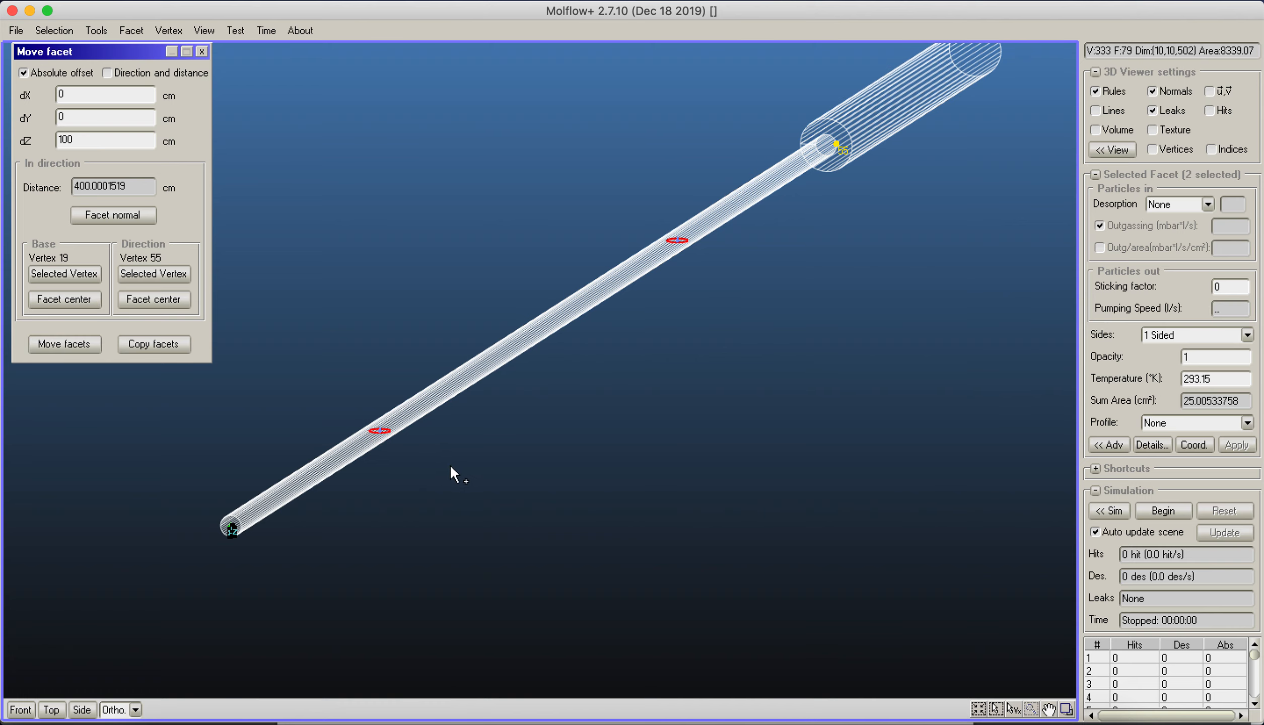
pyautogui.press('Tab')
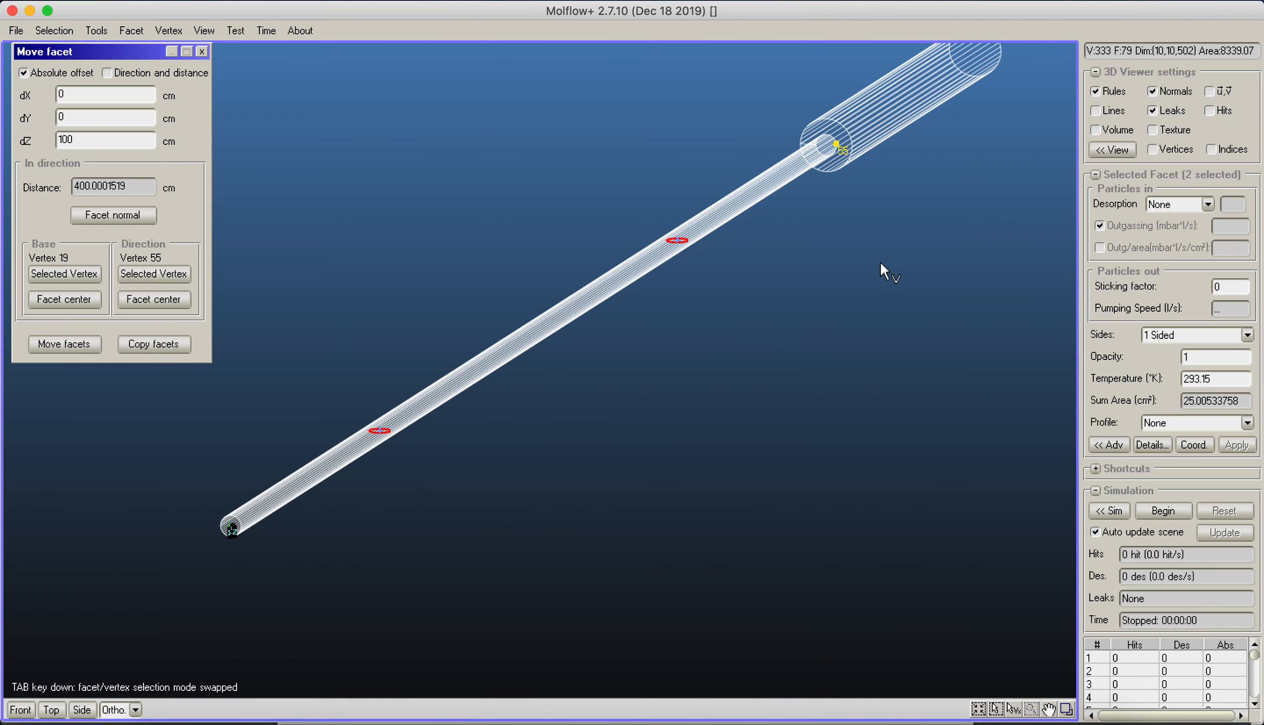
pyautogui.click(879, 261)
pyautogui.click(713, 351)
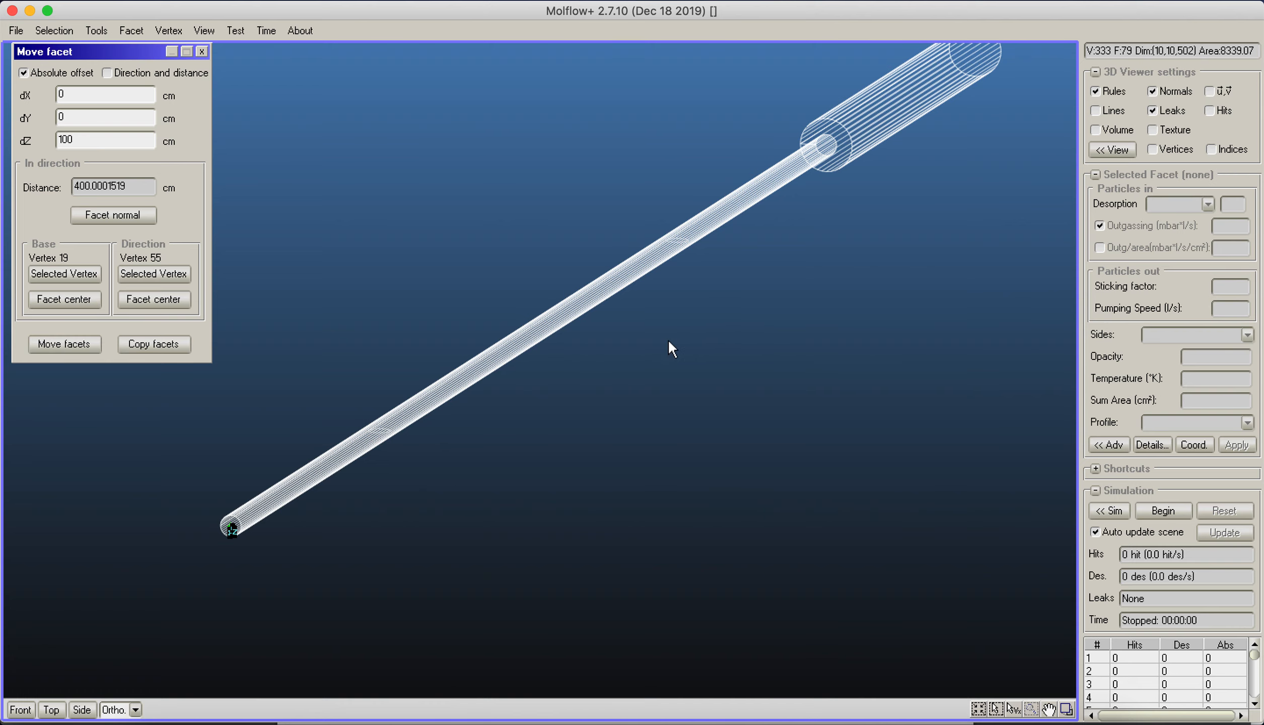
# Step: Select the facet 100 cm along the narrow pipe, swap its normal to point downward, and close the Move facet dialog
pyautogui.moveTo(339, 409); pyautogui.dragTo(448, 457)
pyautogui.scroll(10, 389, 490)
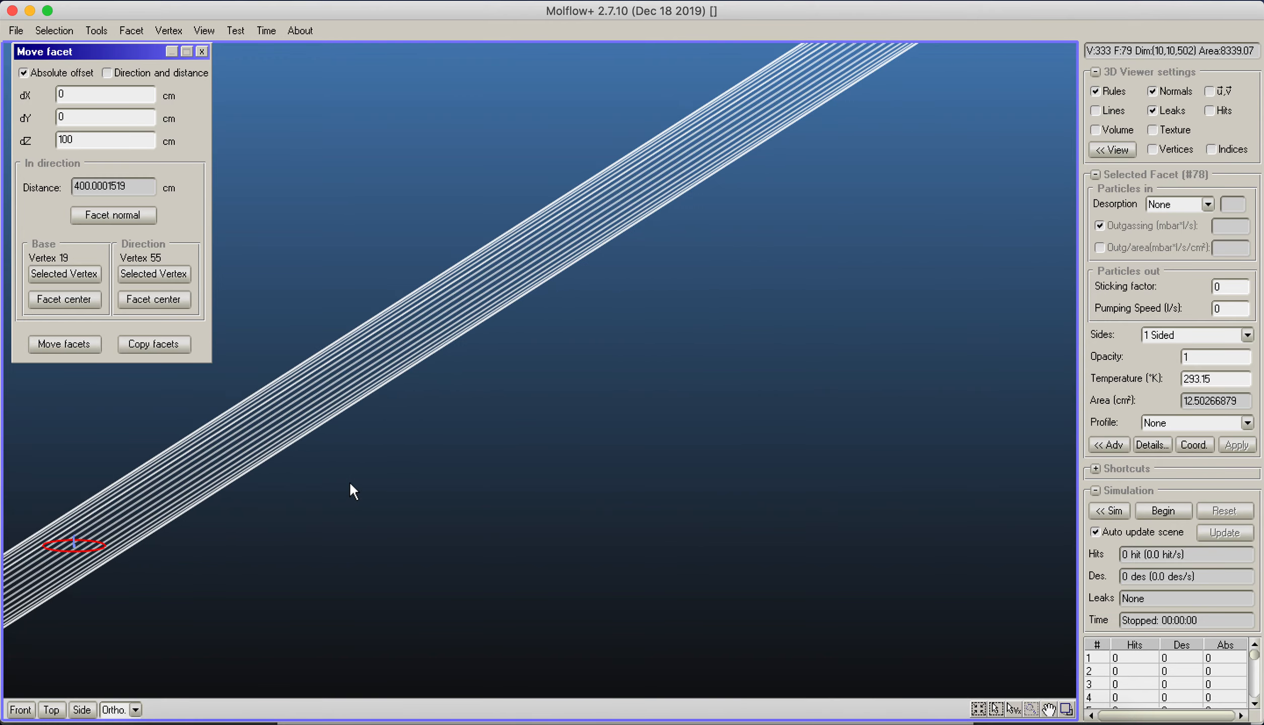
pyautogui.moveTo(349, 481); pyautogui.dragTo(874, 277, button='middle')
pyautogui.scroll(12, 652, 382)
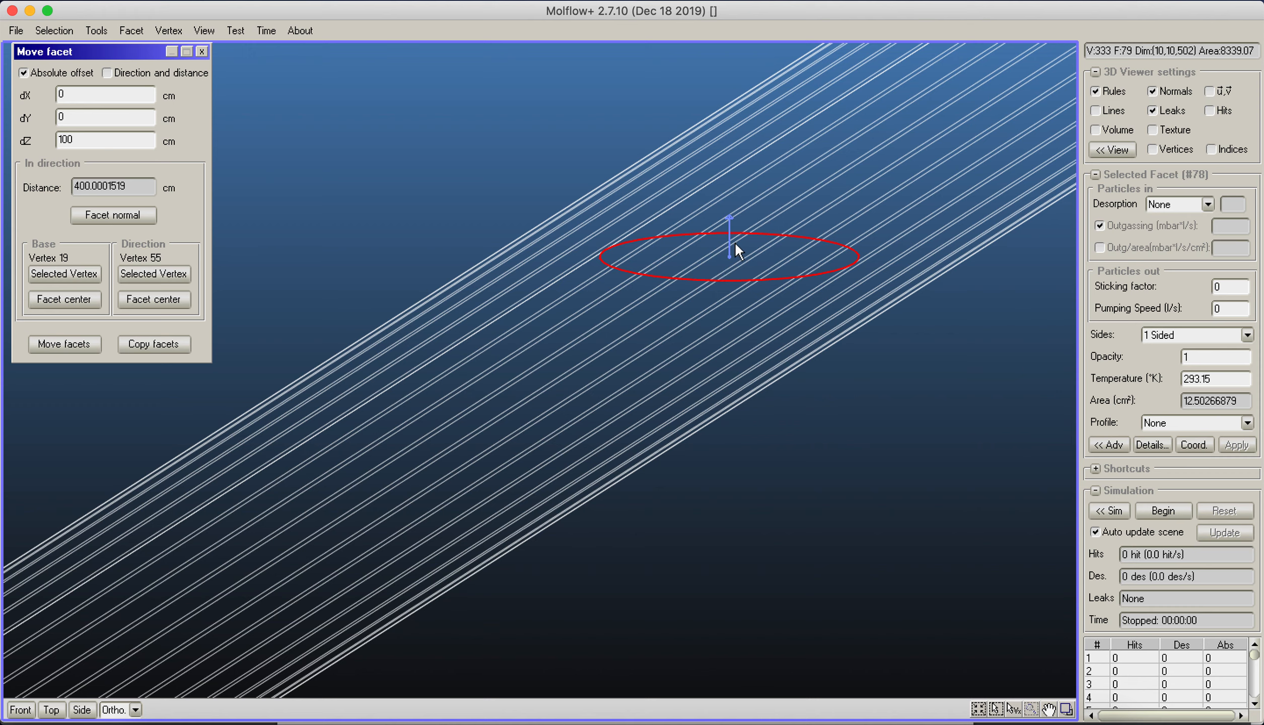
pyautogui.click(136, 35)
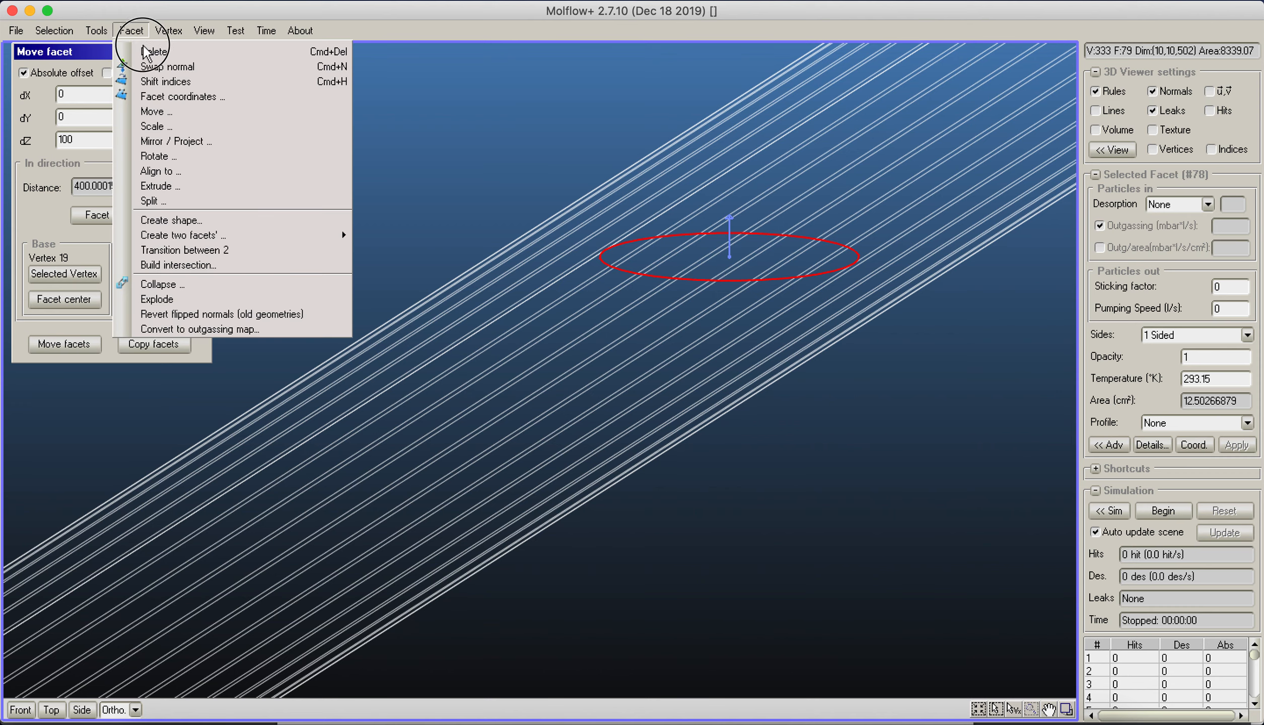
pyautogui.click(160, 60)
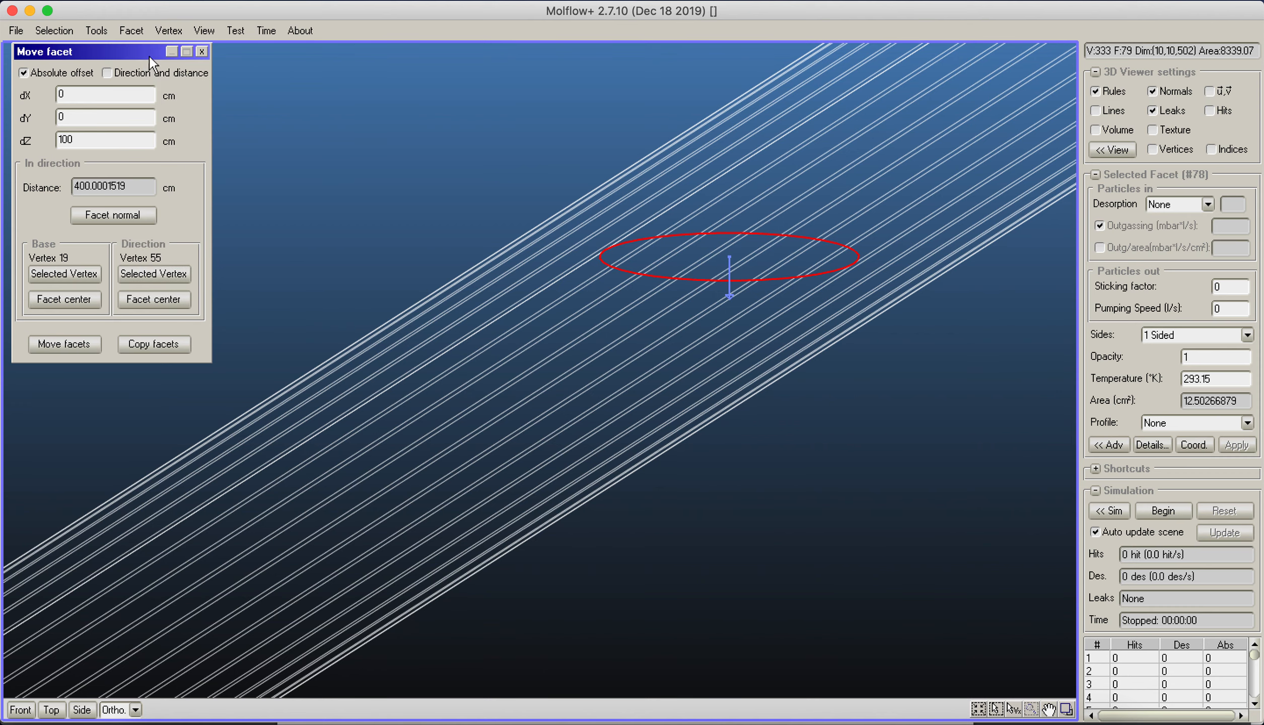
pyautogui.click(201, 51)
# Step: Extrude the selected facet 10 cm towards its normal to form the short pump A connection
pyautogui.click(131, 30)
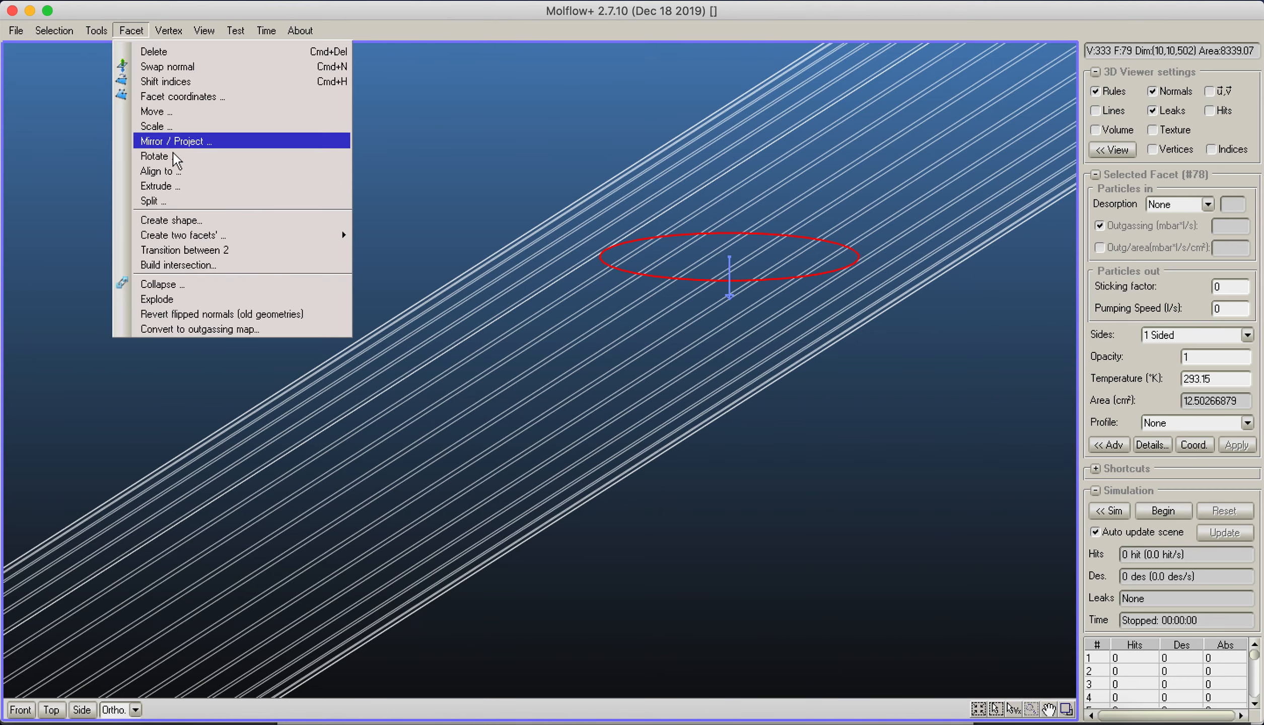
pyautogui.click(173, 266)
pyautogui.moveTo(577, 125); pyautogui.dragTo(102, 59)
pyautogui.click(120, 104)
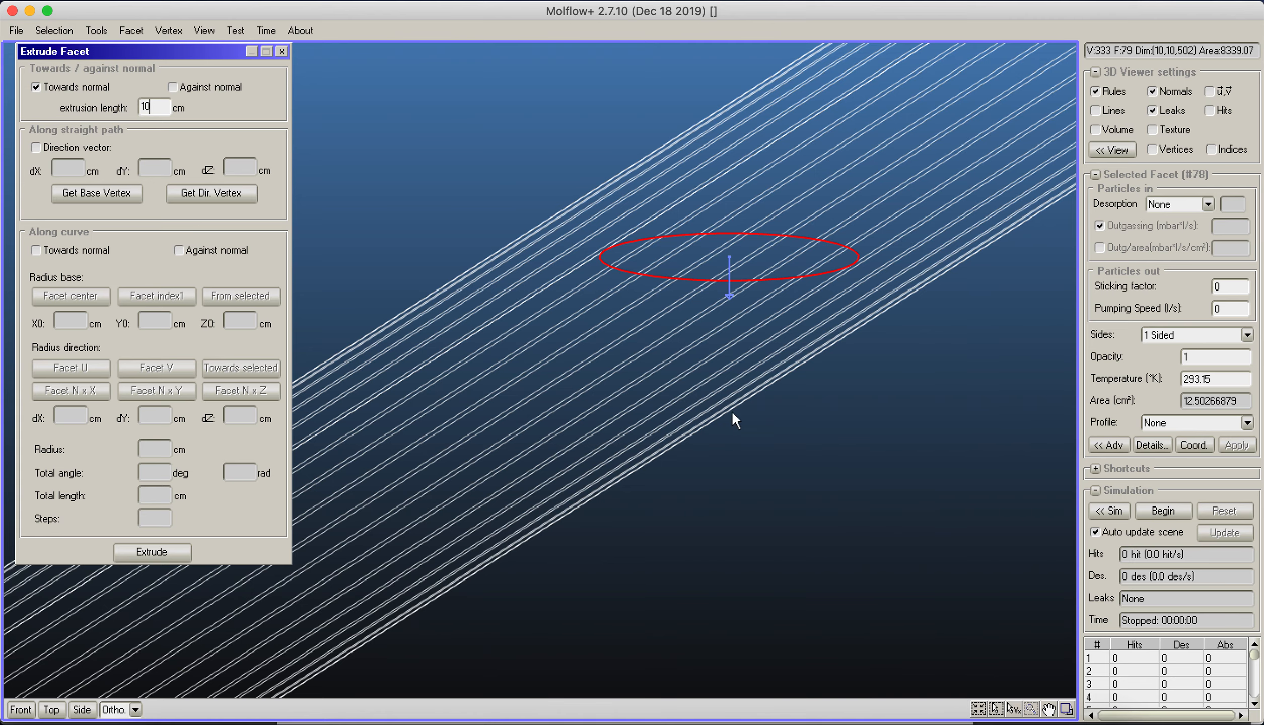
pyautogui.click(176, 552)
pyautogui.scroll(-5, 760, 418)
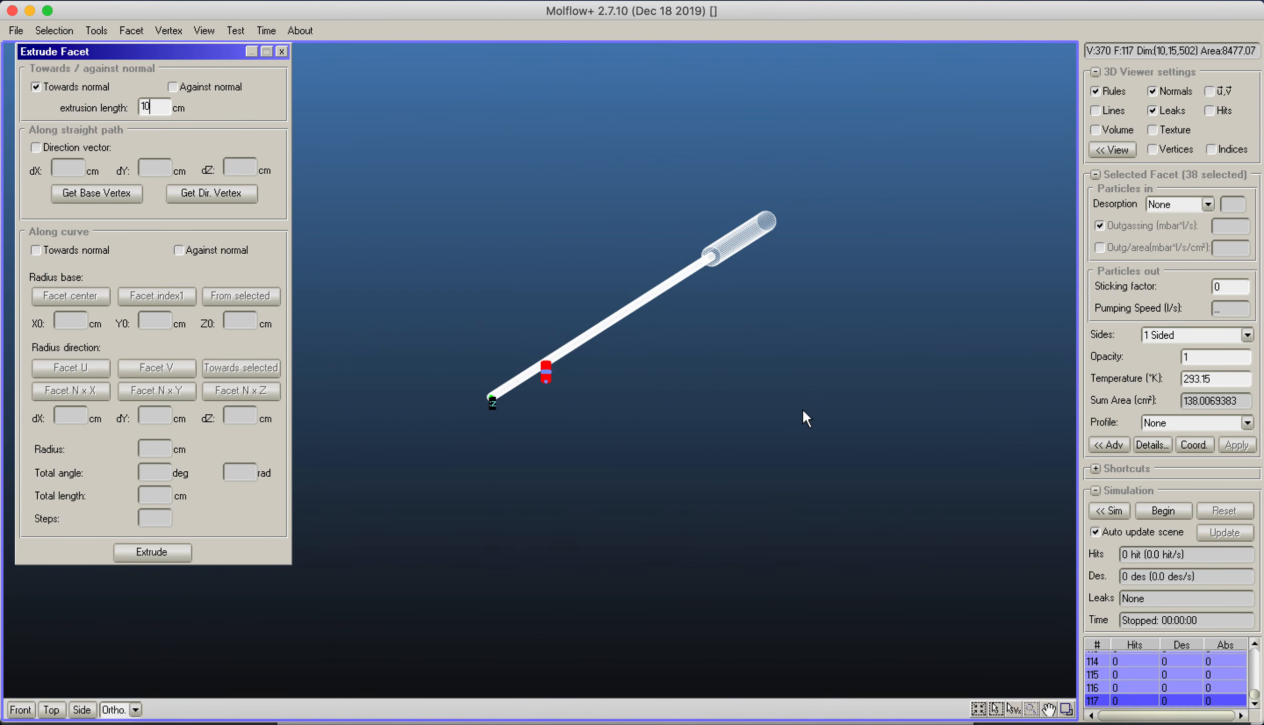
# Step: Select the facet 300 cm along the narrow pipe and extrude it 100 cm towards its normal for the pump B branch
pyautogui.scroll(10, 708, 428)
pyautogui.moveTo(664, 194); pyautogui.dragTo(733, 287)
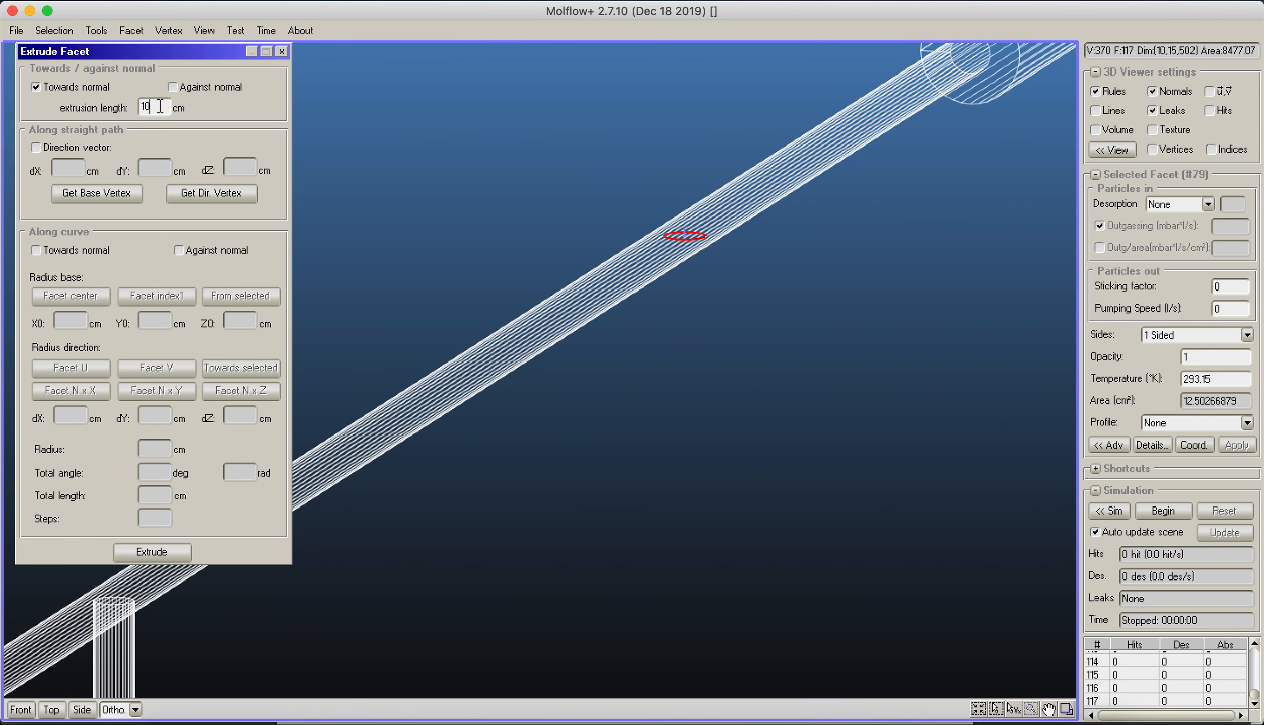
pyautogui.click(156, 552)
pyautogui.scroll(-3, 576, 416)
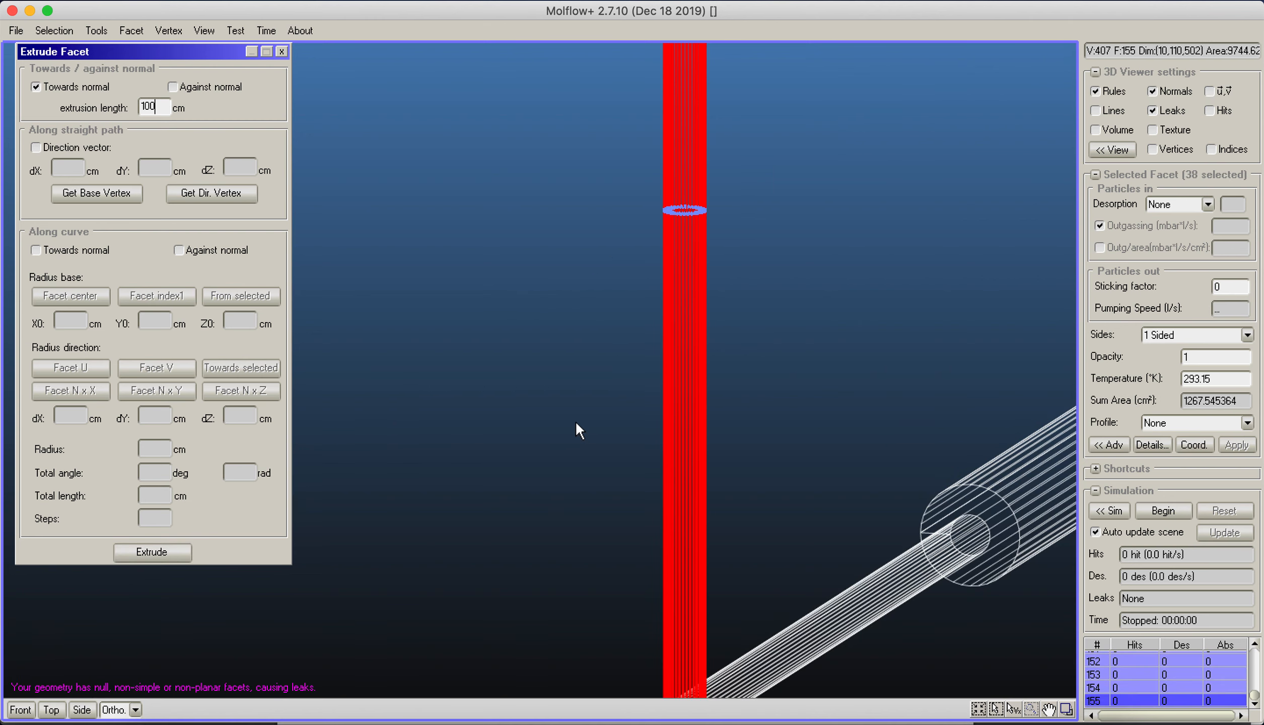
# Step: Examine the new 100 cm branch along its length and where it meets the narrow pipe
pyautogui.scroll(-4, 584, 403)
pyautogui.scroll(5, 603, 458)
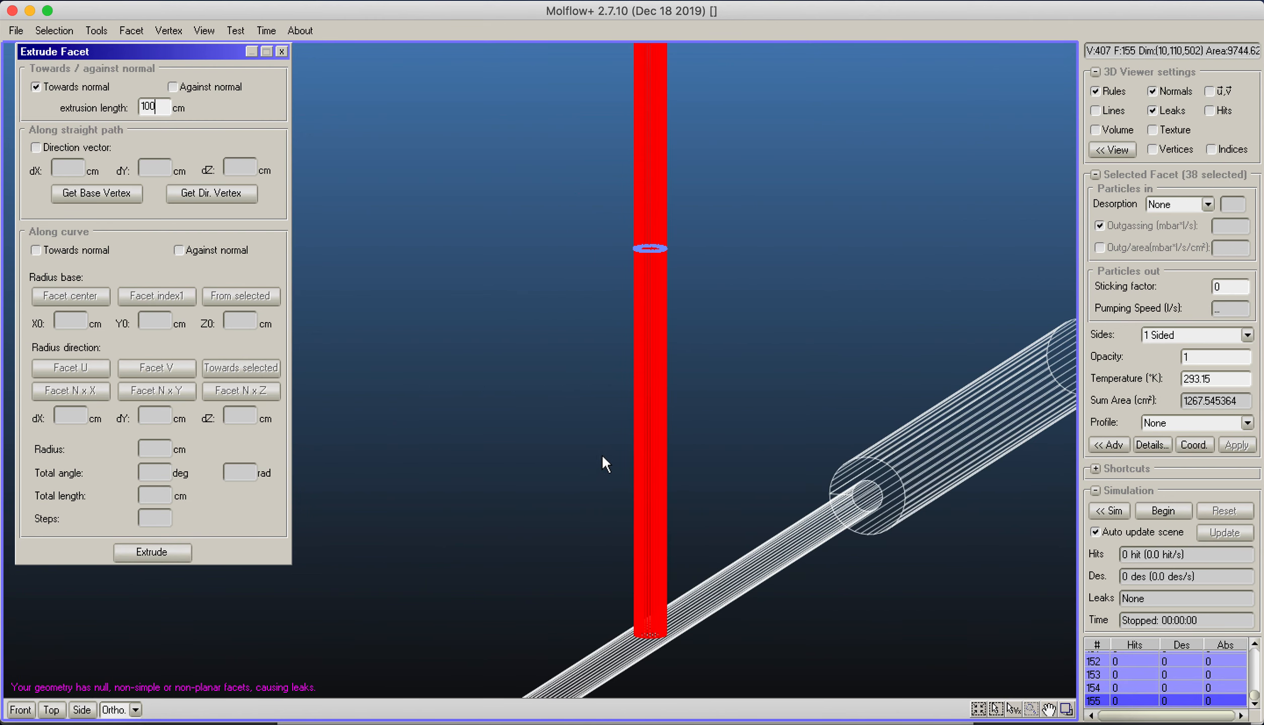
pyautogui.moveTo(683, 265); pyautogui.dragTo(592, 453, button='middle')
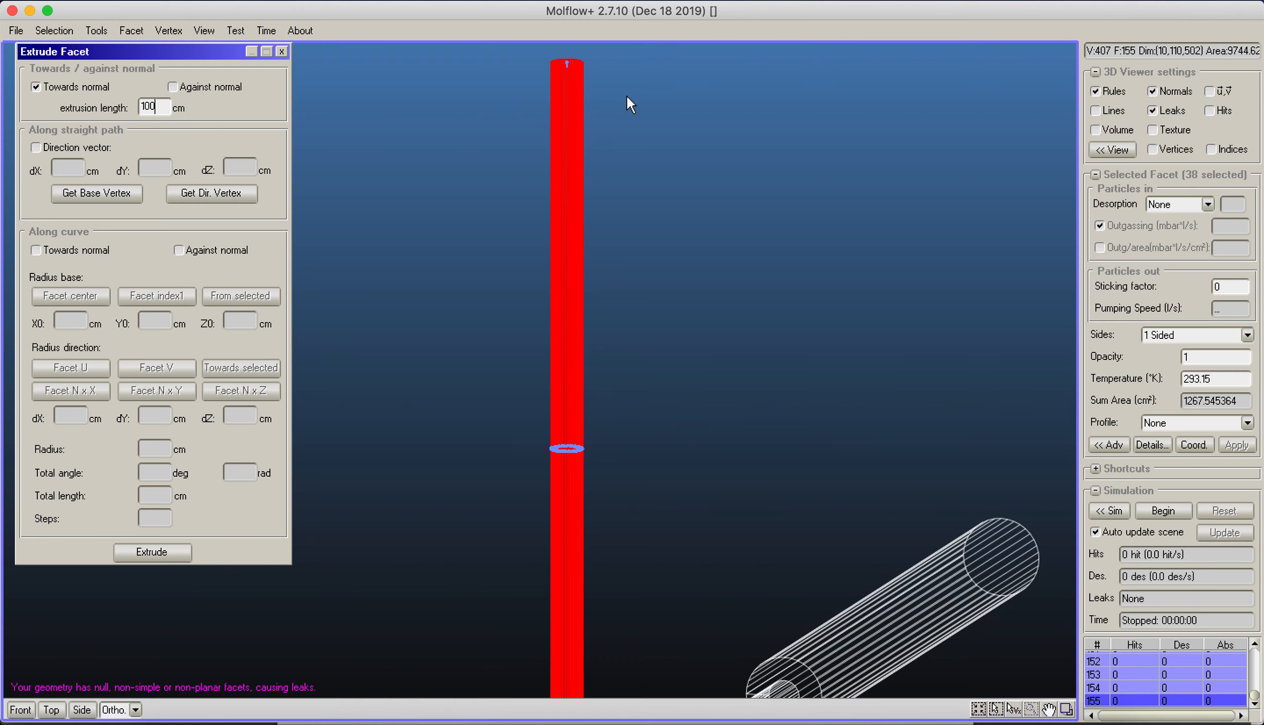
pyautogui.scroll(-6, 601, 416)
pyautogui.scroll(10, 546, 512)
pyautogui.moveTo(546, 513); pyautogui.dragTo(464, 70, button='middle')
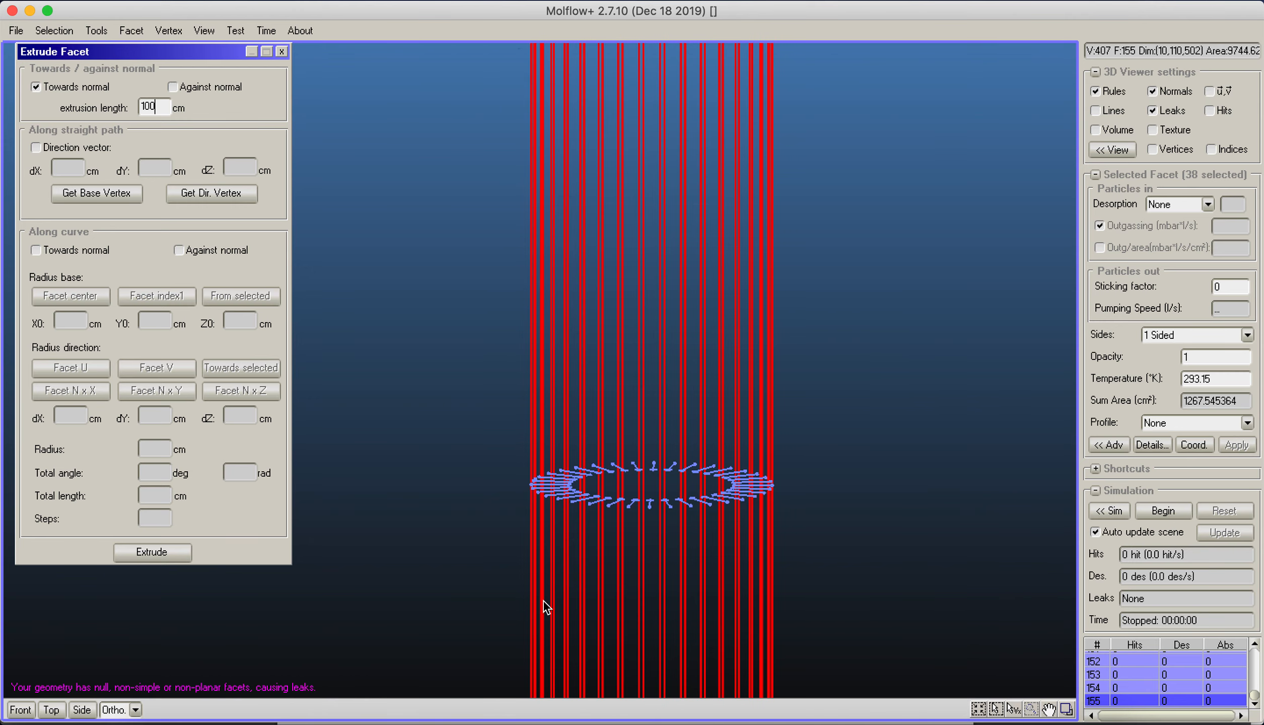
pyautogui.scroll(-3, 546, 606)
pyautogui.scroll(10, 615, 601)
pyautogui.moveTo(829, 230); pyautogui.dragTo(473, 611, button='middle')
pyautogui.scroll(-8, 745, 260)
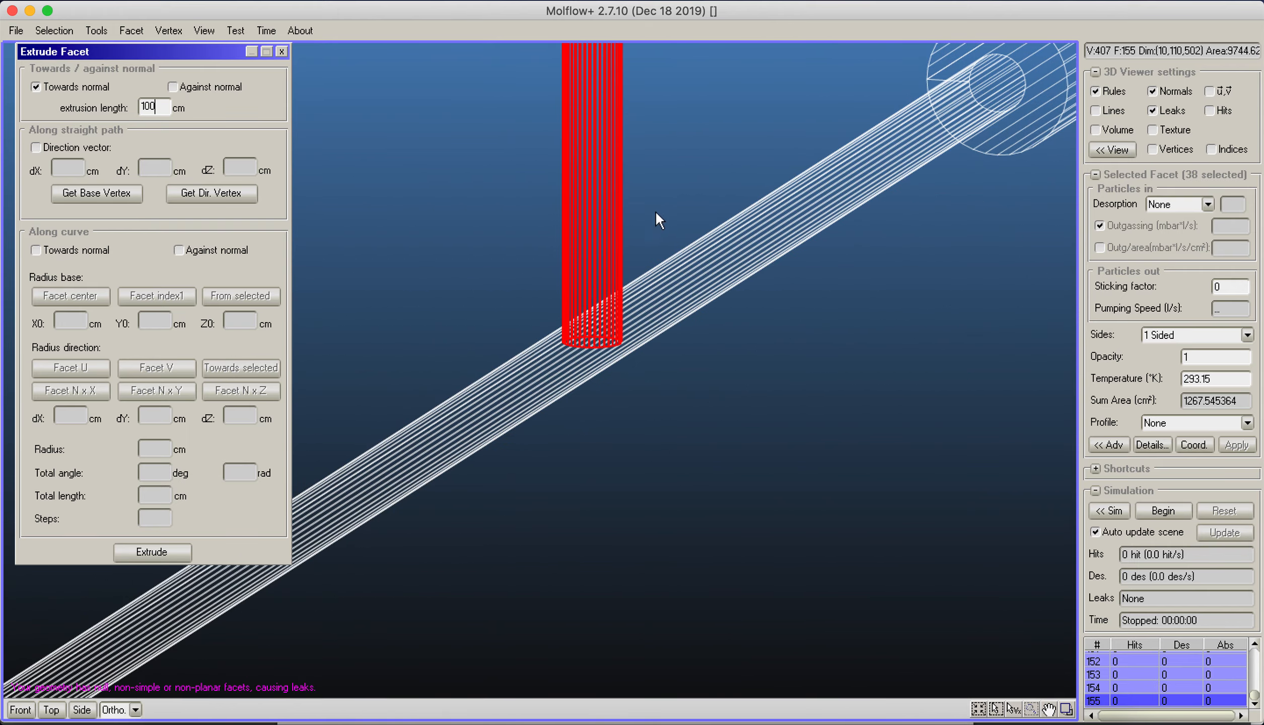
pyautogui.scroll(-6, 564, 494)
pyautogui.moveTo(575, 316); pyautogui.dragTo(610, 454, button='middle')
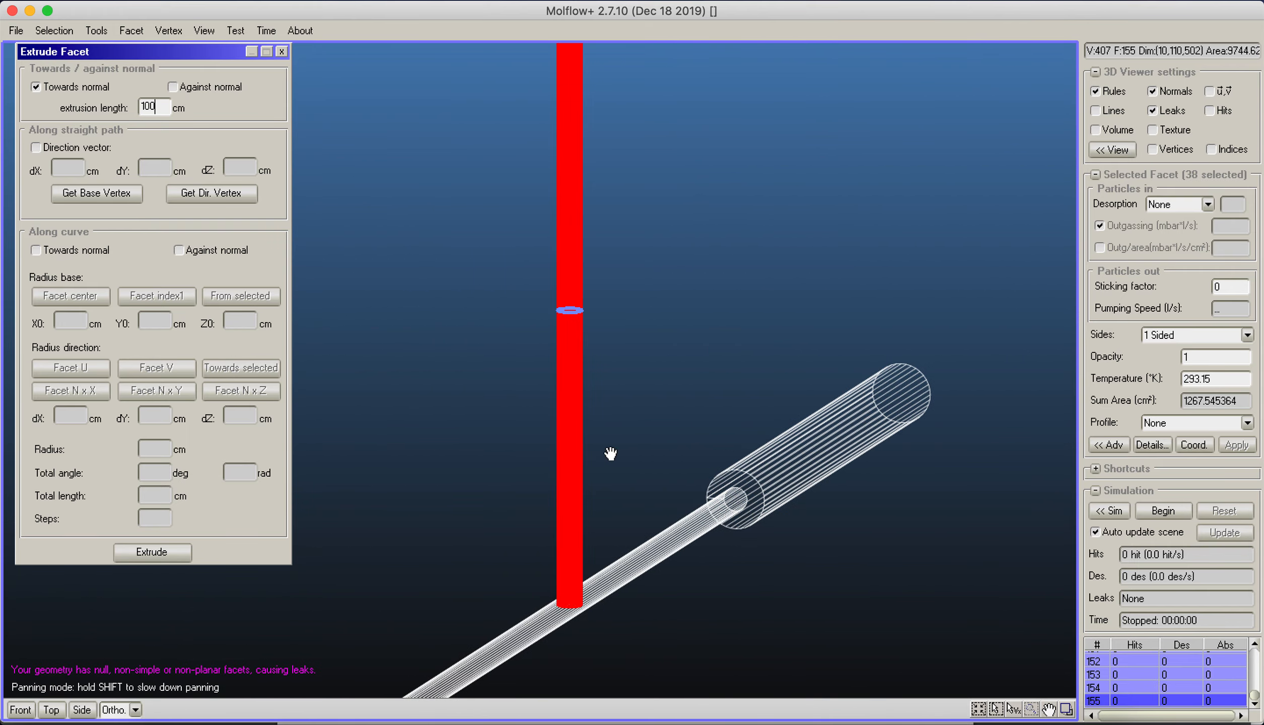
# Step: Open Mirror/Project and define the mirror plane by the circular facet where the 100 cm branch meets the narrow pipe
pyautogui.click(131, 32)
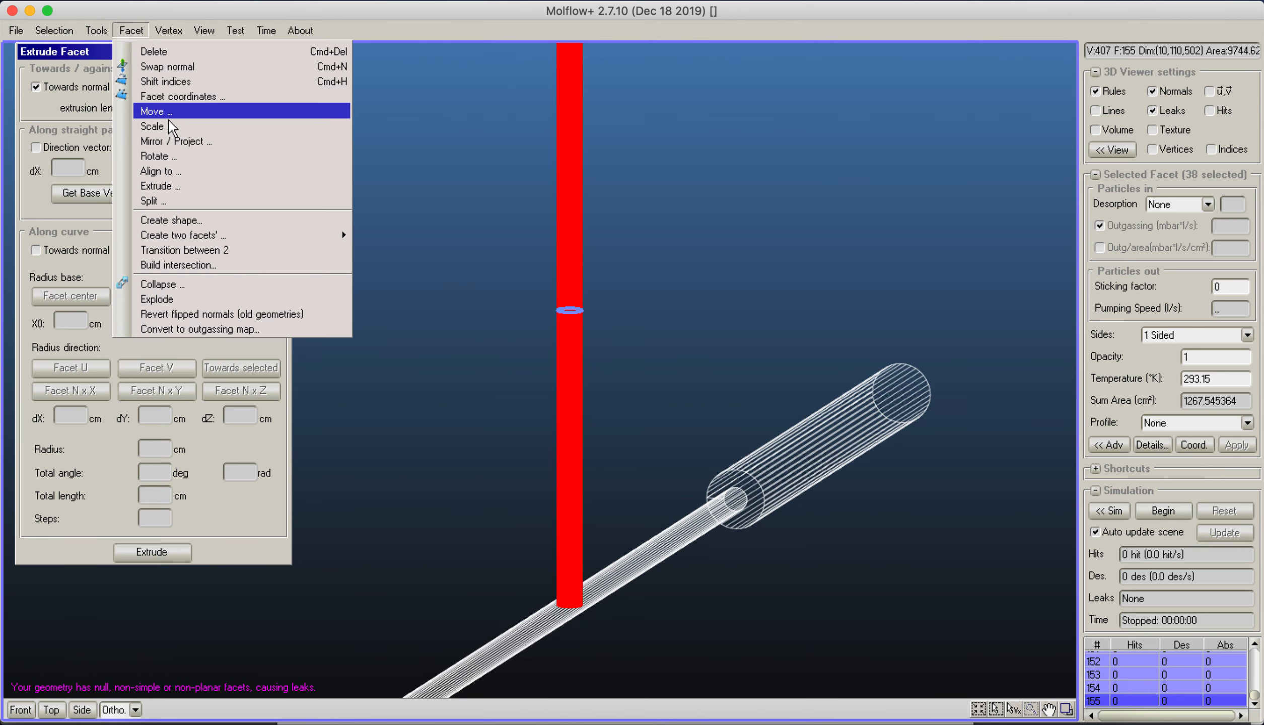
pyautogui.click(157, 143)
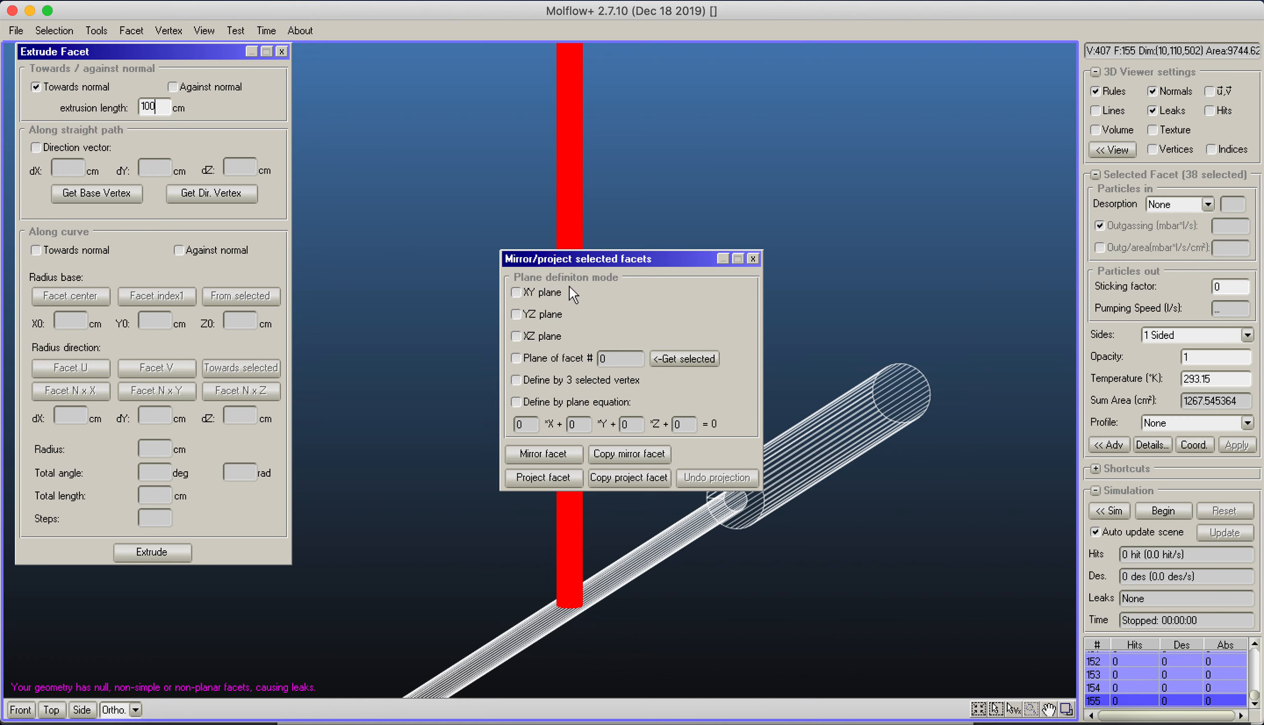
pyautogui.moveTo(579, 261); pyautogui.dragTo(931, 115)
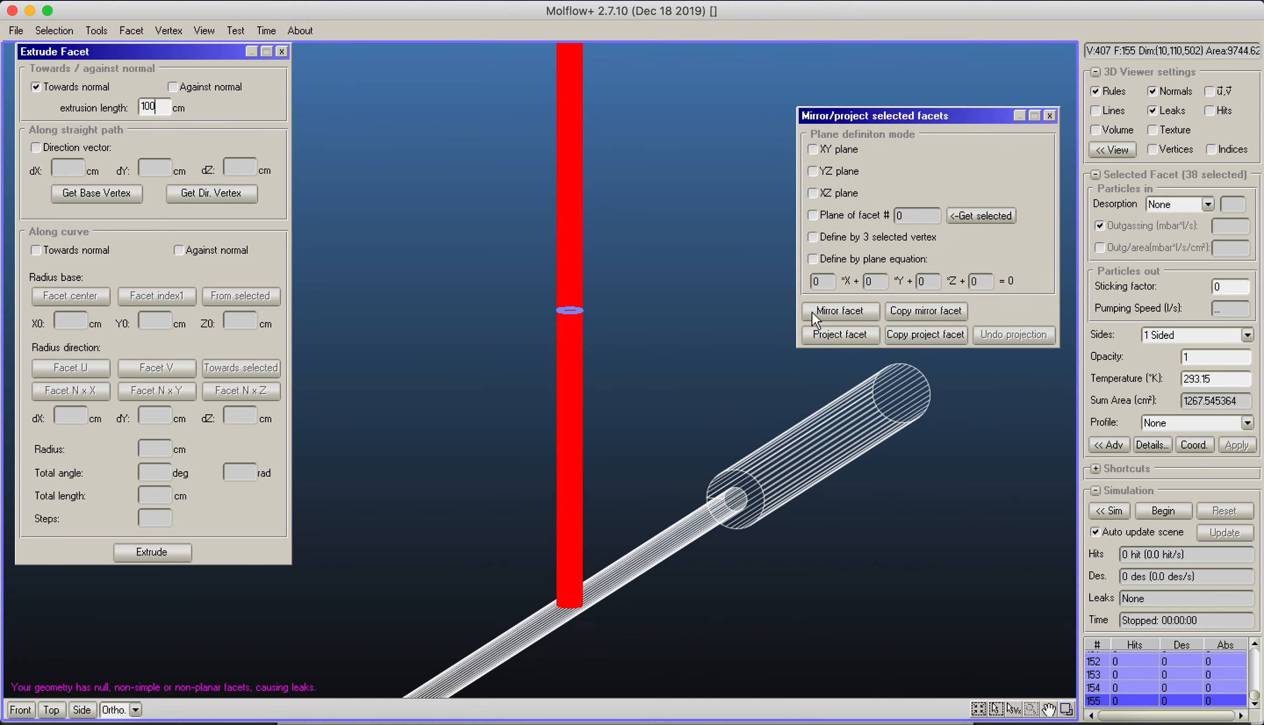
pyautogui.moveTo(688, 604); pyautogui.dragTo(572, 473, button='middle')
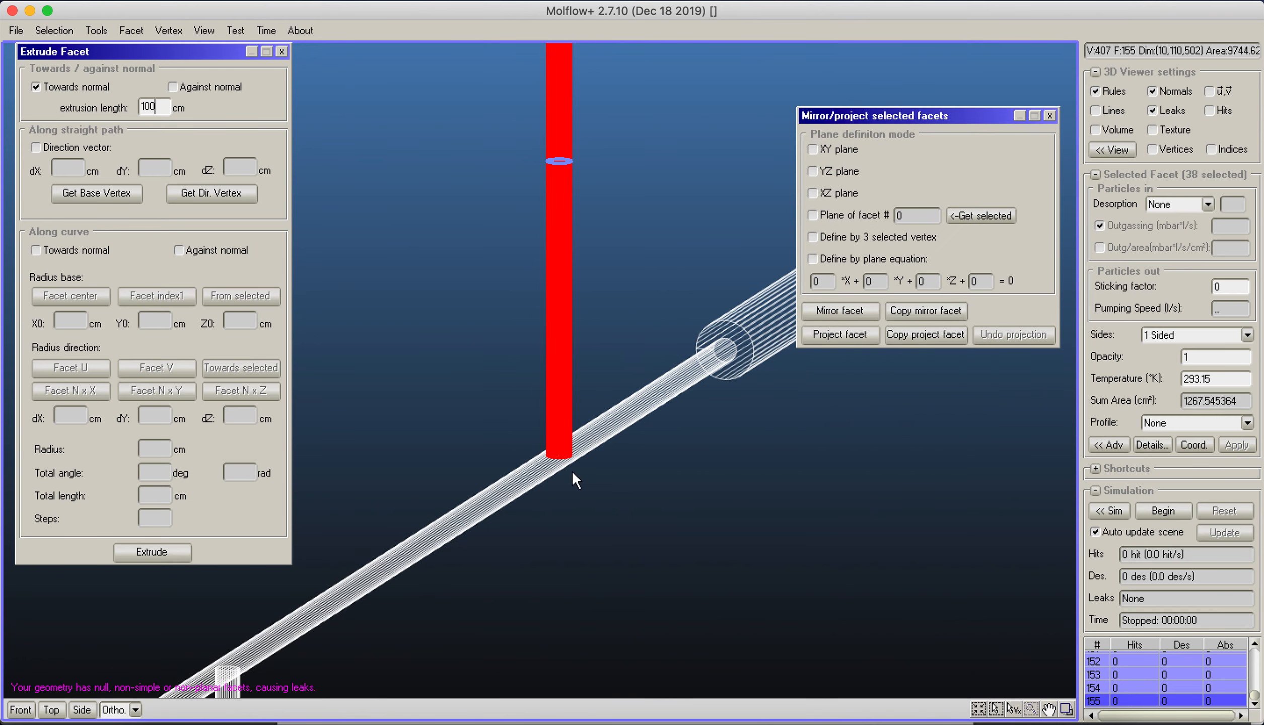
pyautogui.click(537, 453)
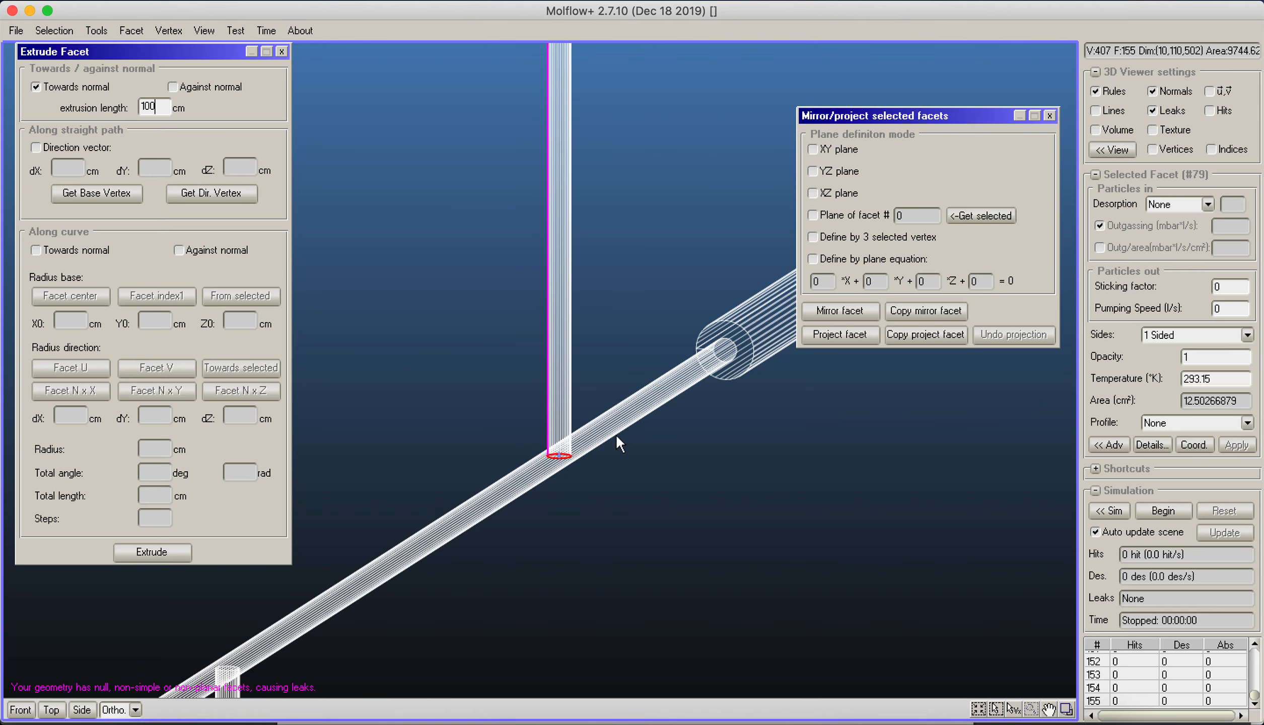
pyautogui.click(973, 216)
# Step: Mirror the entire 100 cm branch across the chosen facet plane so it points downward, and close the mirror and extrude dialogs
pyautogui.moveTo(624, 357); pyautogui.dragTo(600, 418, button='middle')
pyautogui.scroll(-3, 533, 321)
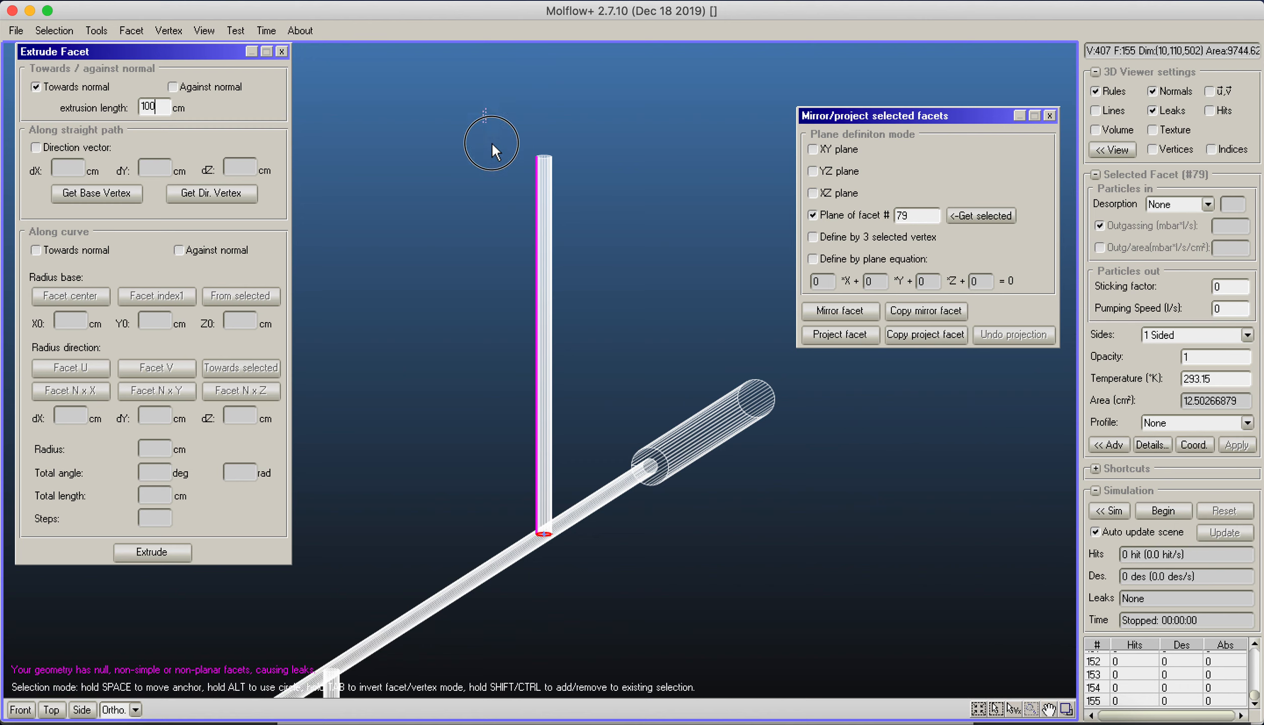
pyautogui.moveTo(492, 142); pyautogui.dragTo(577, 584)
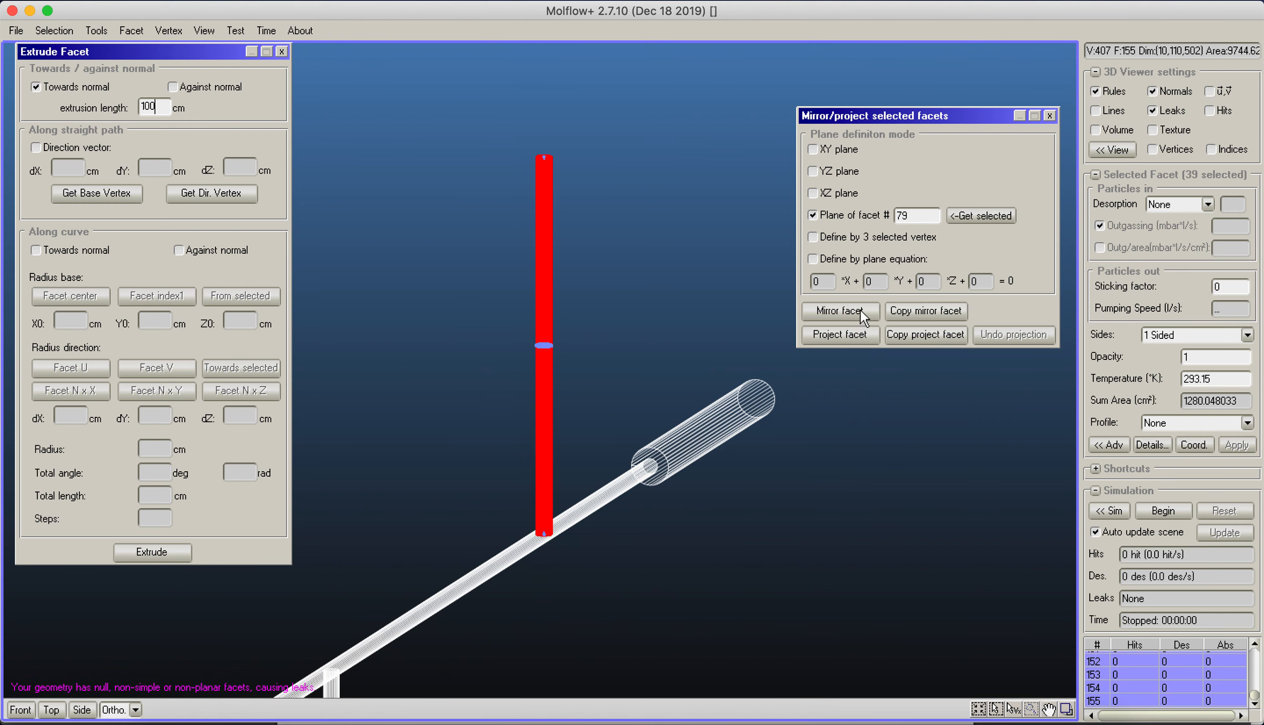
pyautogui.click(846, 310)
pyautogui.scroll(3, 619, 434)
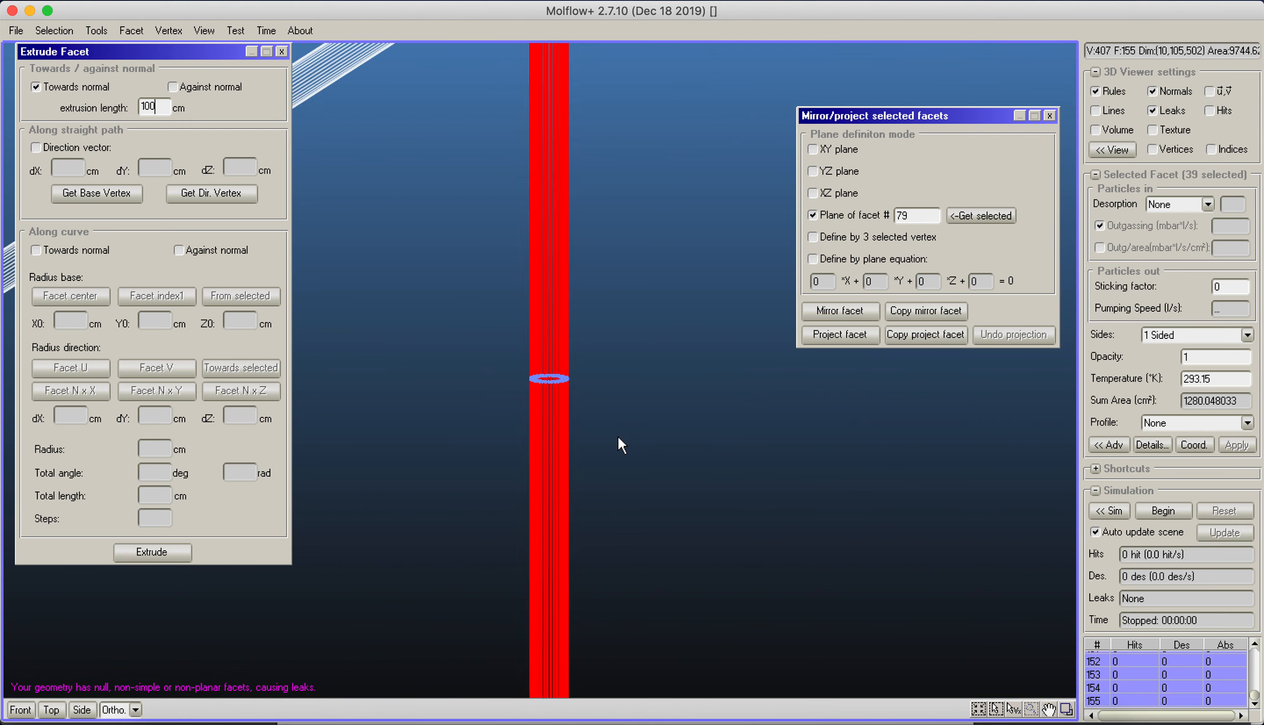
pyautogui.scroll(2, 617, 436)
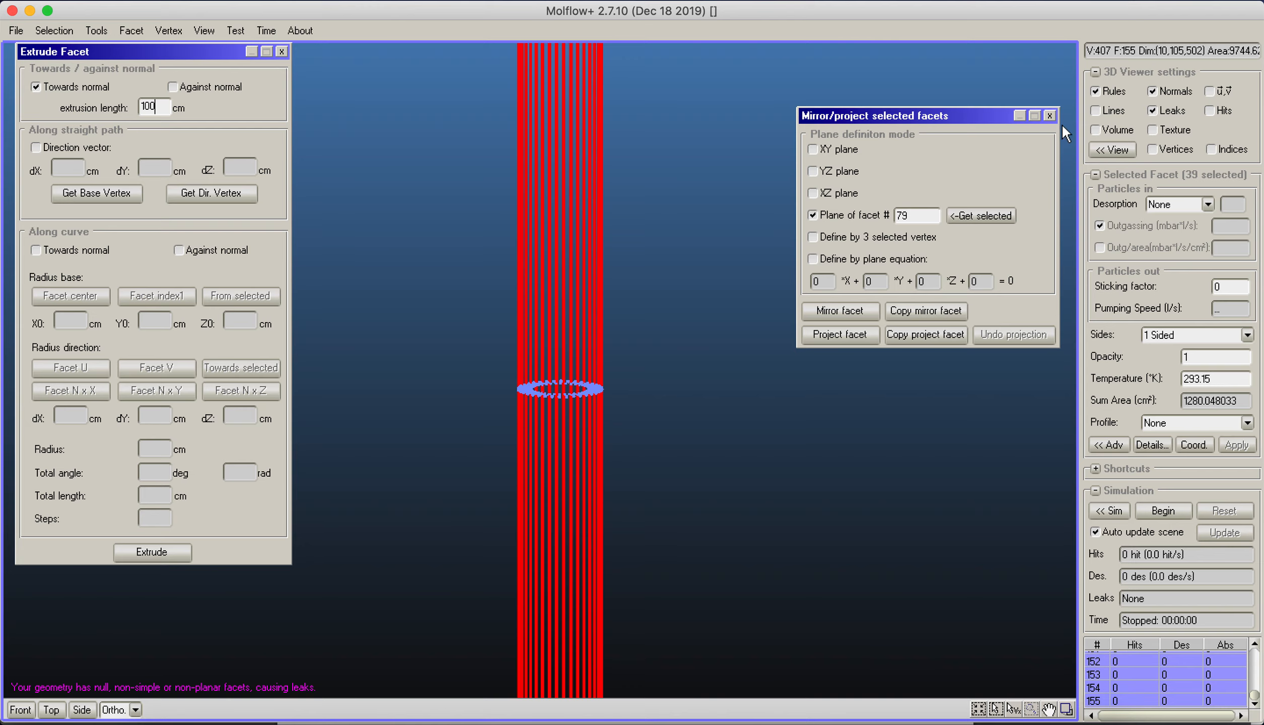
pyautogui.click(1049, 116)
pyautogui.click(281, 52)
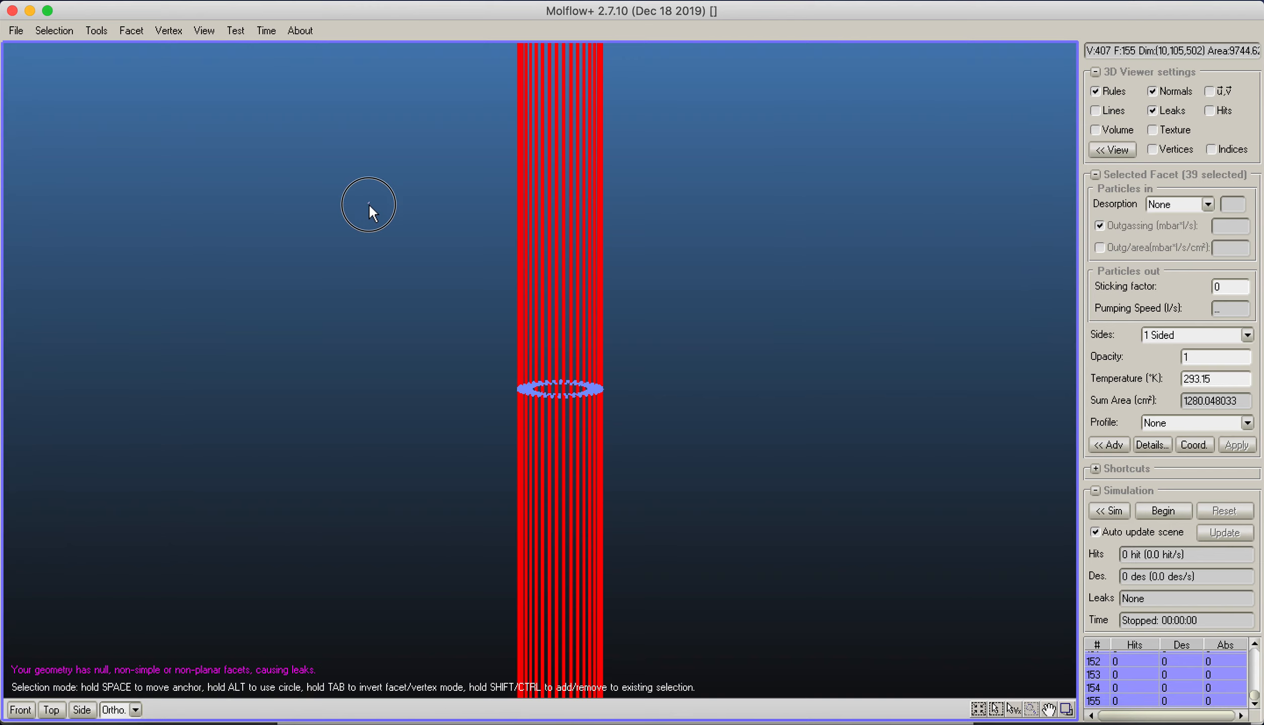
# Step: Examine the mirrored branch in perspective, front and side views, including how it overlaps the narrow pipe
pyautogui.click(389, 240)
pyautogui.scroll(-5, 389, 240)
pyautogui.moveTo(389, 239); pyautogui.dragTo(225, 290, button='right')
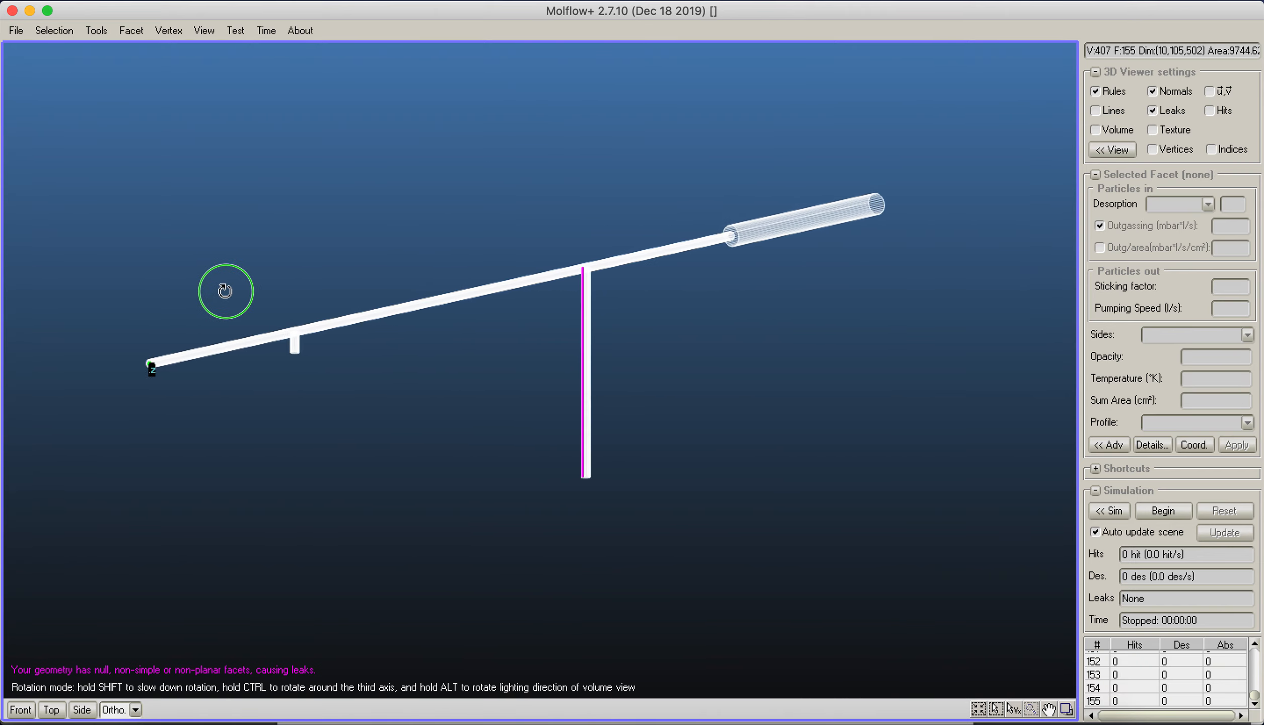
pyautogui.scroll(3, 618, 336)
pyautogui.moveTo(623, 329); pyautogui.dragTo(683, 313, button='middle')
pyautogui.moveTo(683, 313); pyautogui.dragTo(724, 257, button='right')
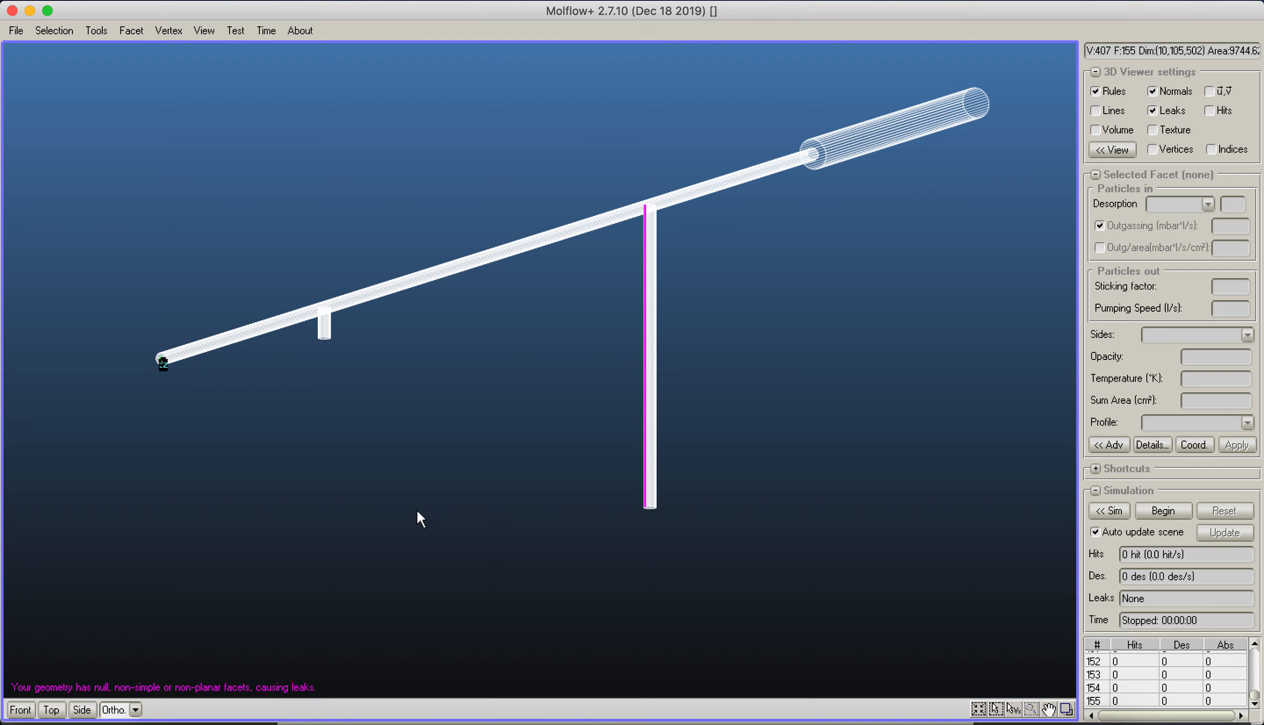
pyautogui.click(21, 709)
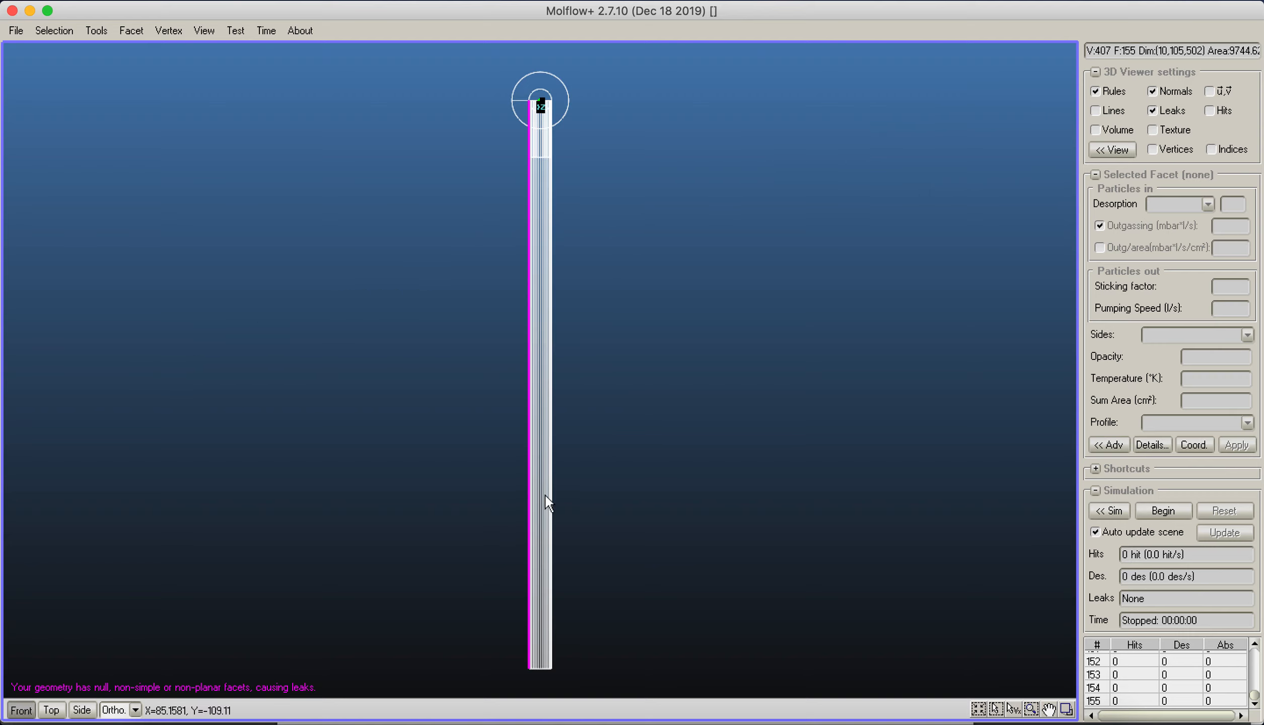
pyautogui.click(82, 710)
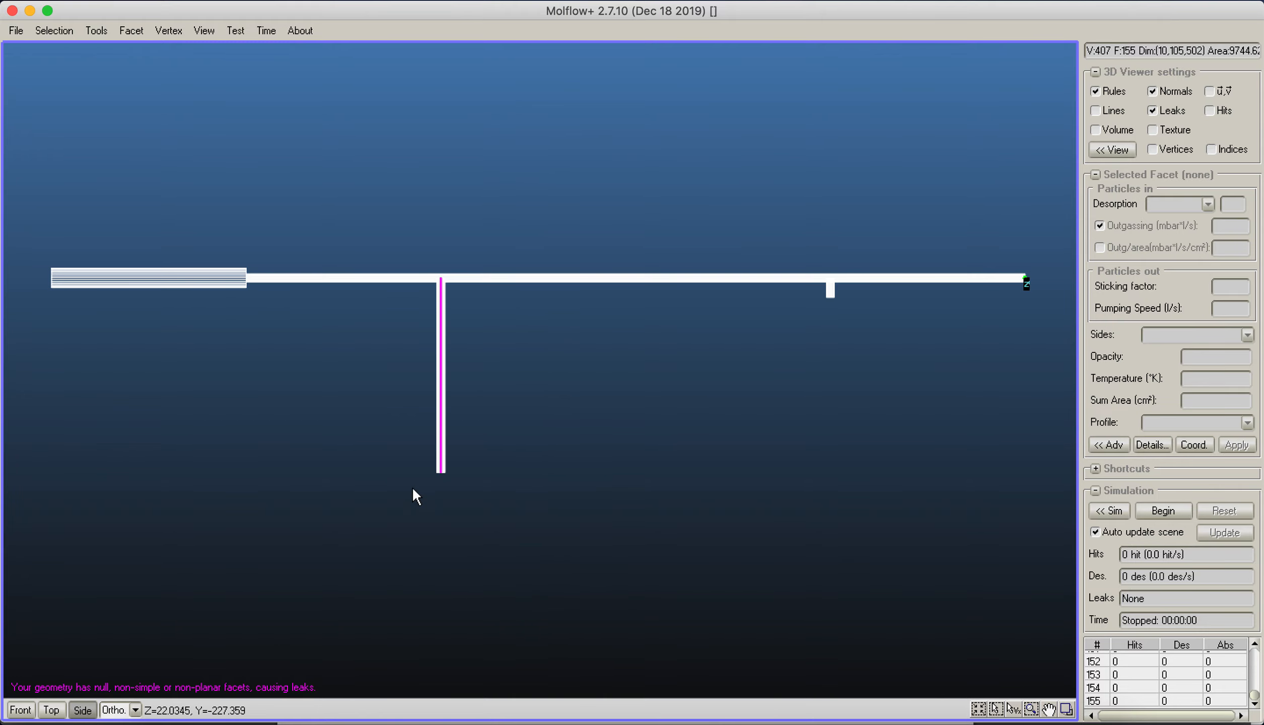
pyautogui.scroll(10, 412, 484)
pyautogui.moveTo(411, 475); pyautogui.dragTo(497, 350, button='middle')
pyautogui.scroll(10, 497, 351)
pyautogui.moveTo(196, 292); pyautogui.dragTo(546, 305, button='middle')
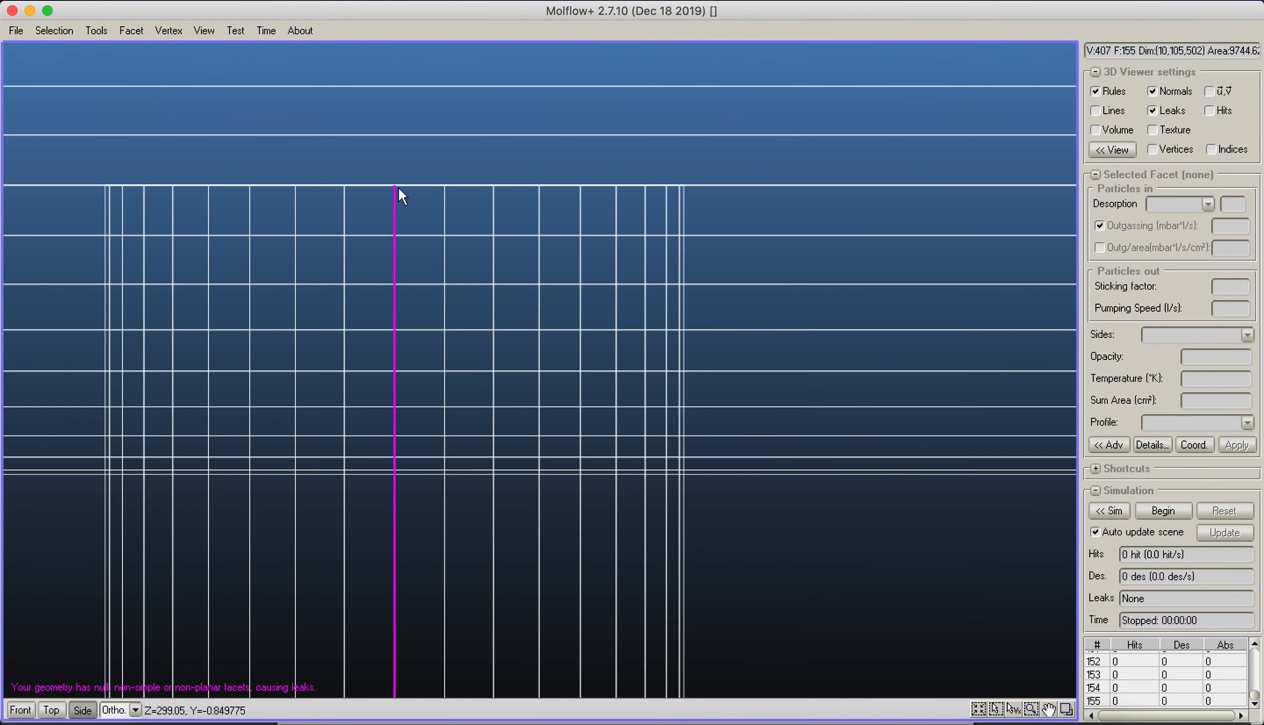
pyautogui.scroll(-5, 443, 223)
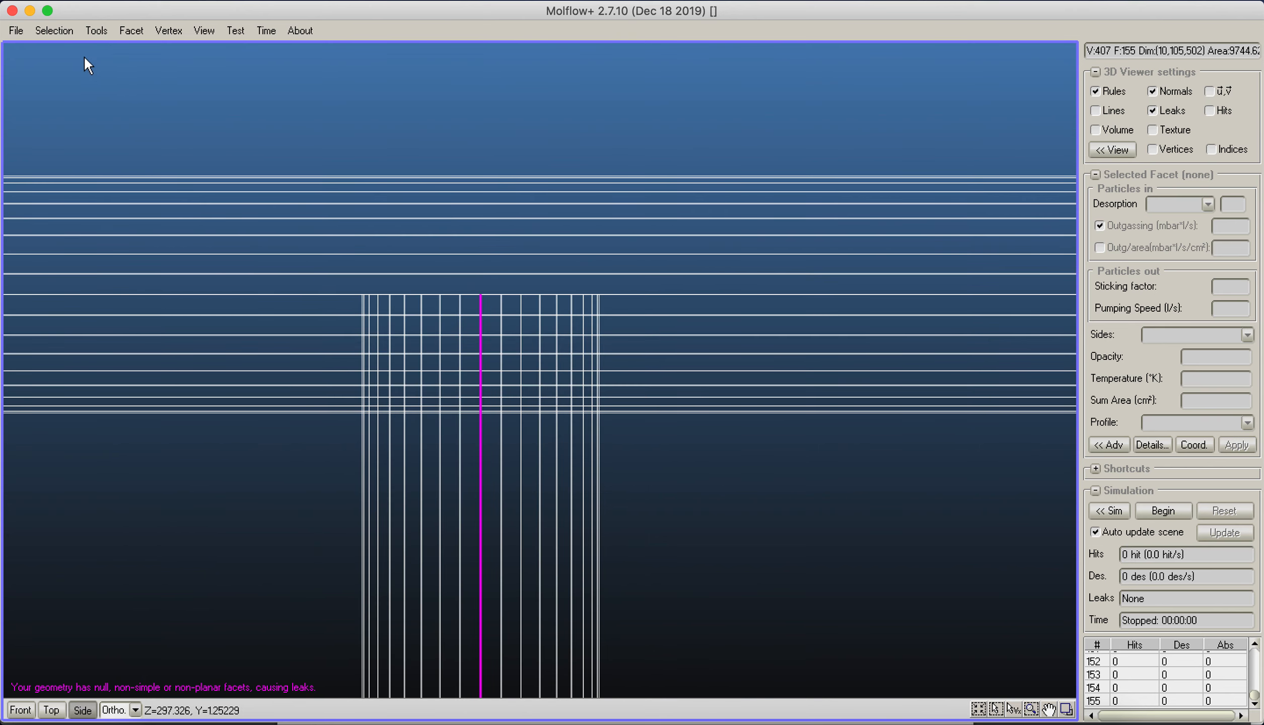
pyautogui.click(54, 30)
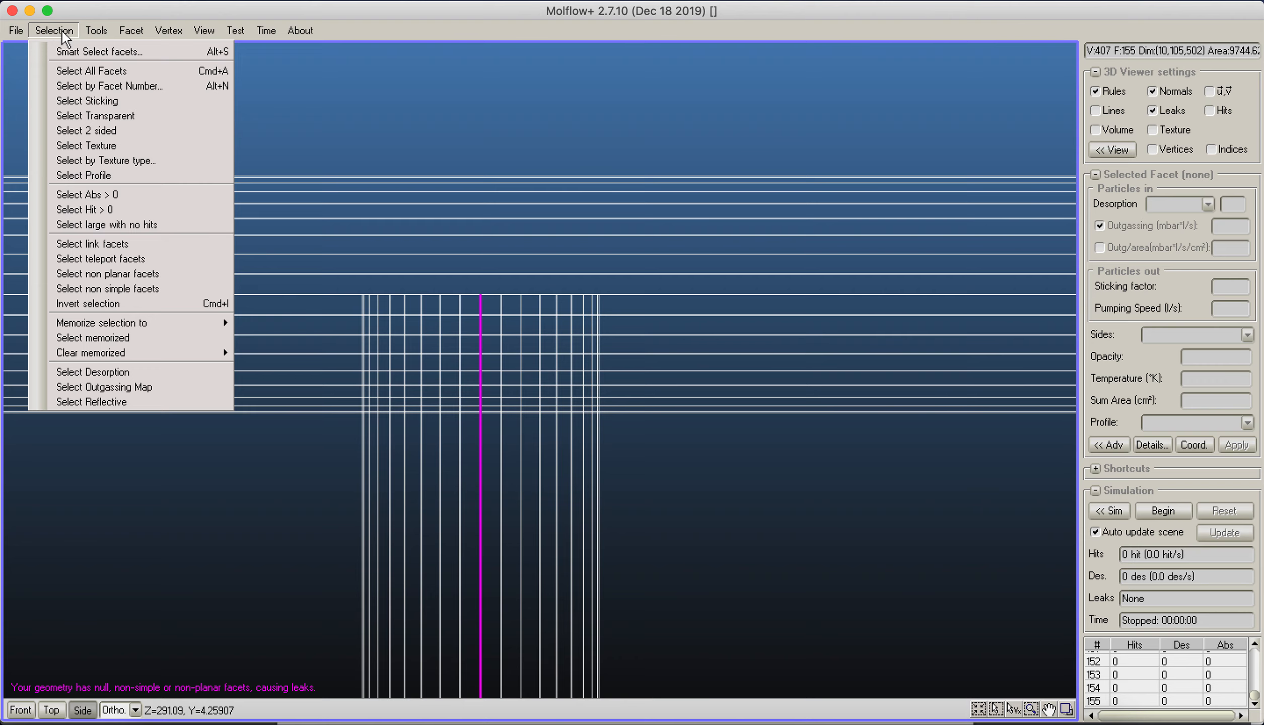
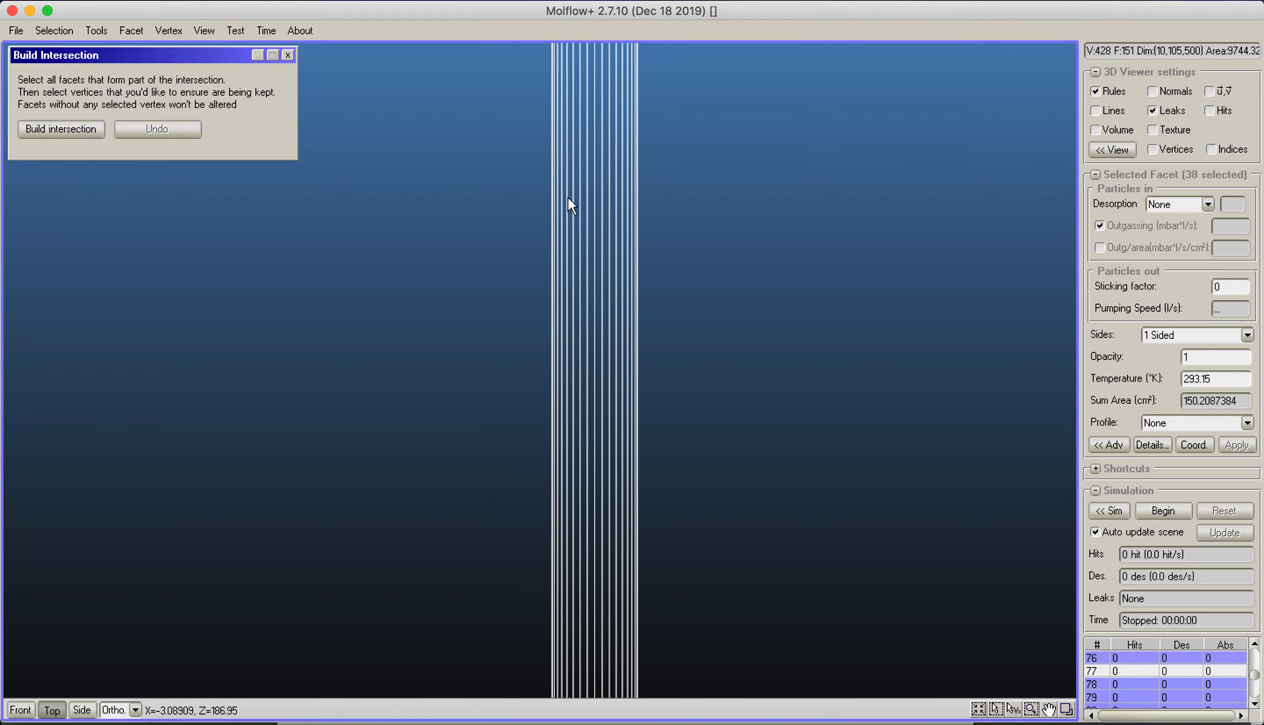
# Step: Examine from above how the pump A connection's circular outline at 100 cm fits within the narrow pipe's edges
pyautogui.scroll(4, 549, 443)
pyautogui.scroll(3, 544, 452)
pyautogui.moveTo(545, 451); pyautogui.dragTo(566, 292, button='middle')
pyautogui.scroll(12, 566, 292)
pyautogui.moveTo(639, 251)
pyautogui.mouseDown(button='middle')
pyautogui.moveTo(361, 620)
pyautogui.moveTo(323, 650)
pyautogui.mouseUp(button='middle')
pyautogui.moveTo(566, 151); pyautogui.dragTo(474, 715, button='middle')
pyautogui.moveTo(622, 221); pyautogui.dragTo(576, 720, button='middle')
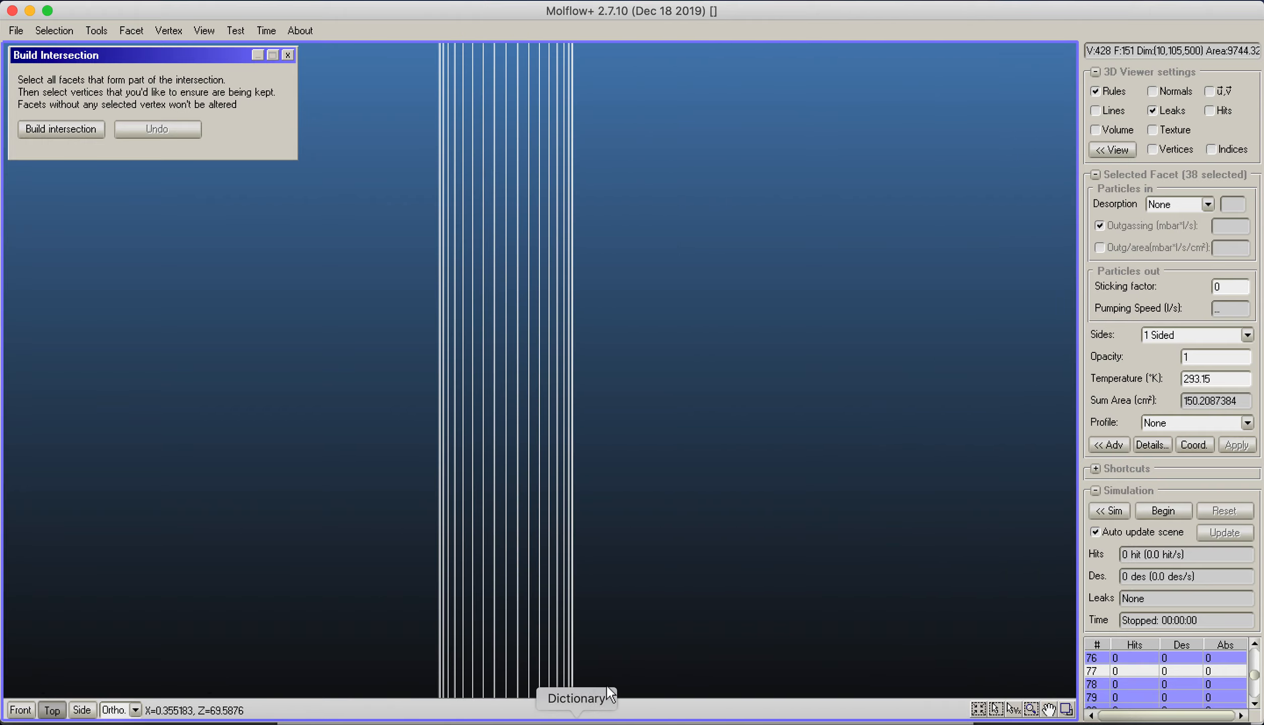
pyautogui.scroll(-6, 607, 225)
pyautogui.moveTo(583, 190); pyautogui.dragTo(1102, 282, button='middle')
pyautogui.scroll(10, 559, 305)
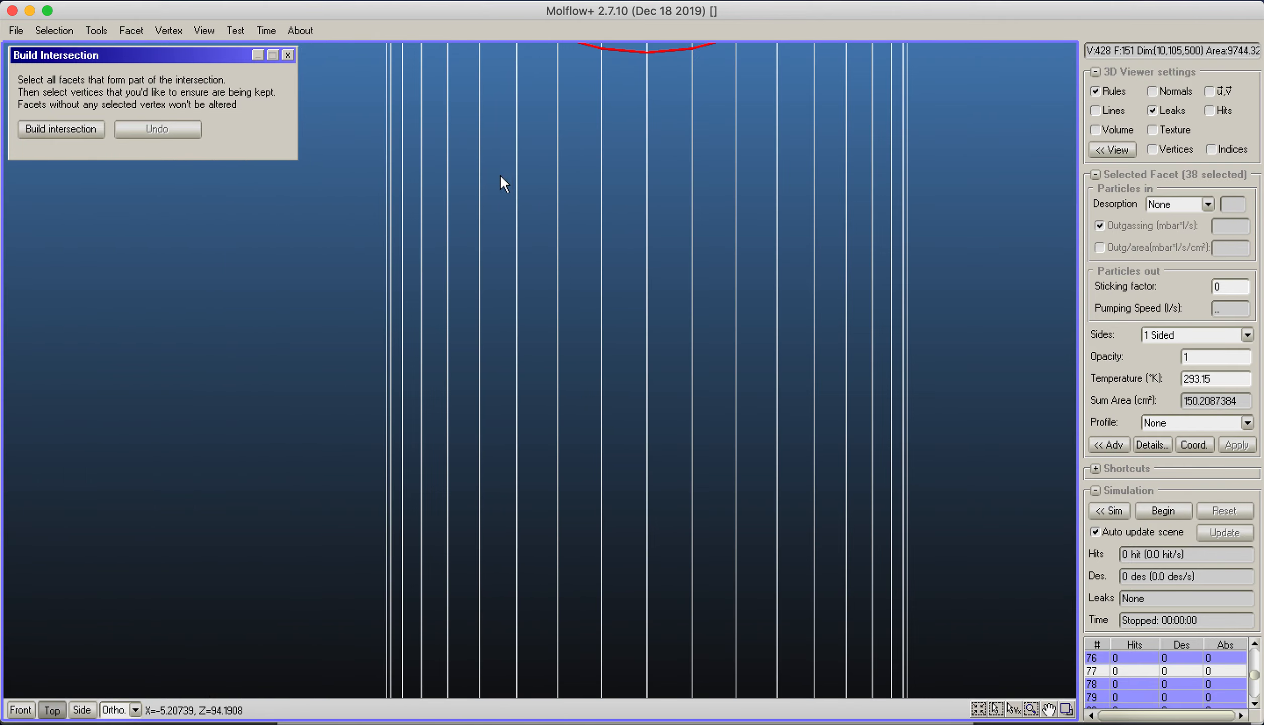
pyautogui.moveTo(499, 176); pyautogui.dragTo(497, 615, button='middle')
pyautogui.scroll(2, 484, 199)
pyautogui.moveTo(404, 219); pyautogui.dragTo(637, 279, button='middle')
pyautogui.scroll(11, 624, 267)
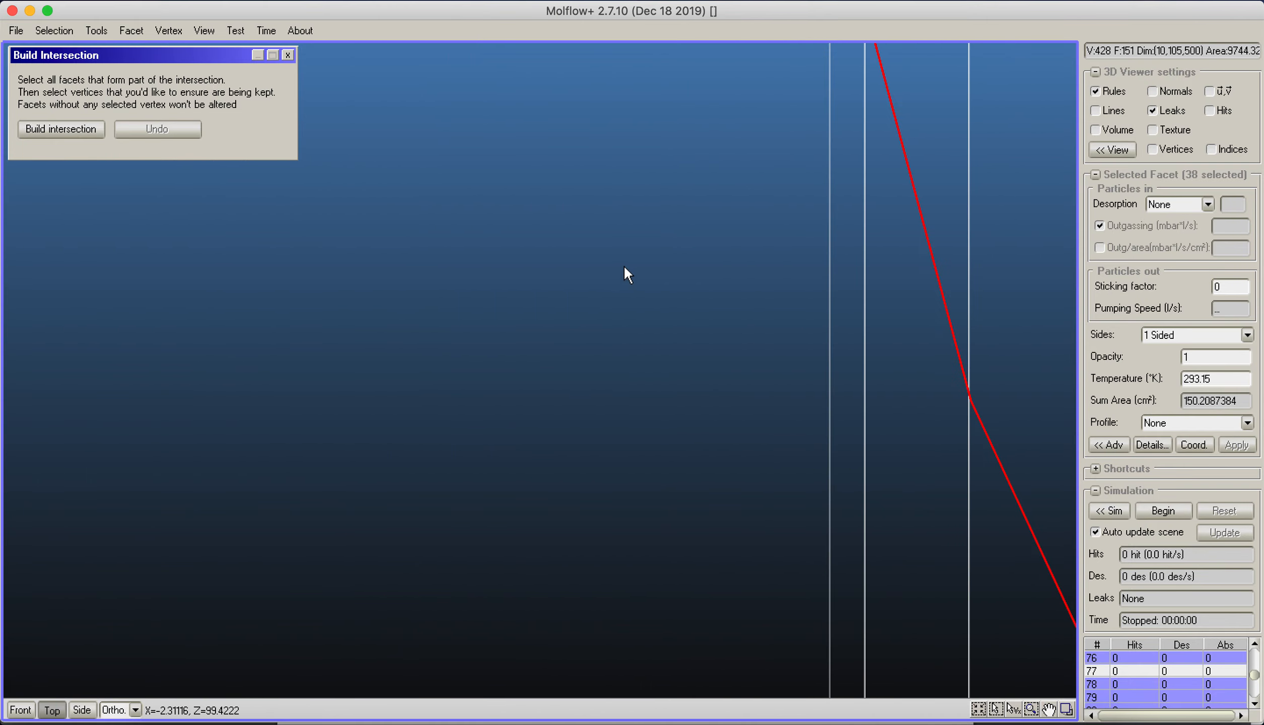
pyautogui.moveTo(655, 217); pyautogui.dragTo(457, 533, button='middle')
pyautogui.moveTo(544, 220); pyautogui.dragTo(457, 553, button='middle')
pyautogui.scroll(2, 596, 207)
pyautogui.moveTo(595, 183); pyautogui.dragTo(536, 348, button='middle')
pyautogui.scroll(1, 535, 350)
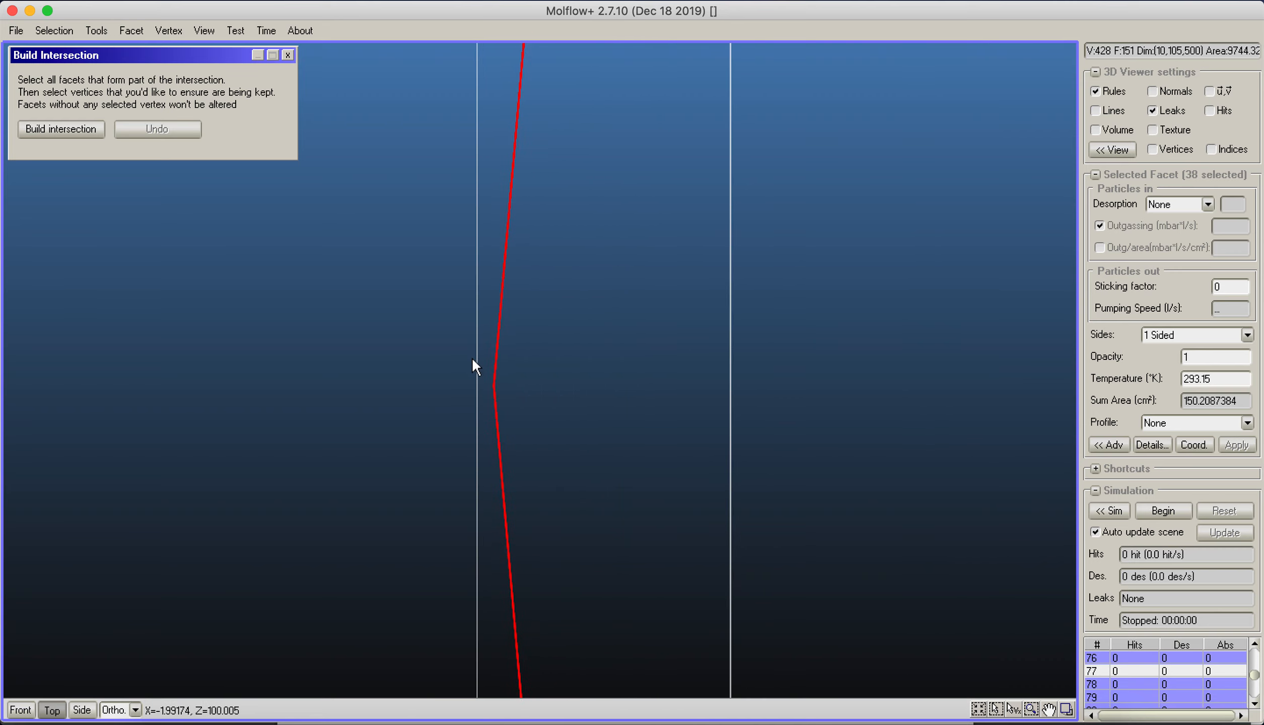
pyautogui.scroll(-2, 506, 352)
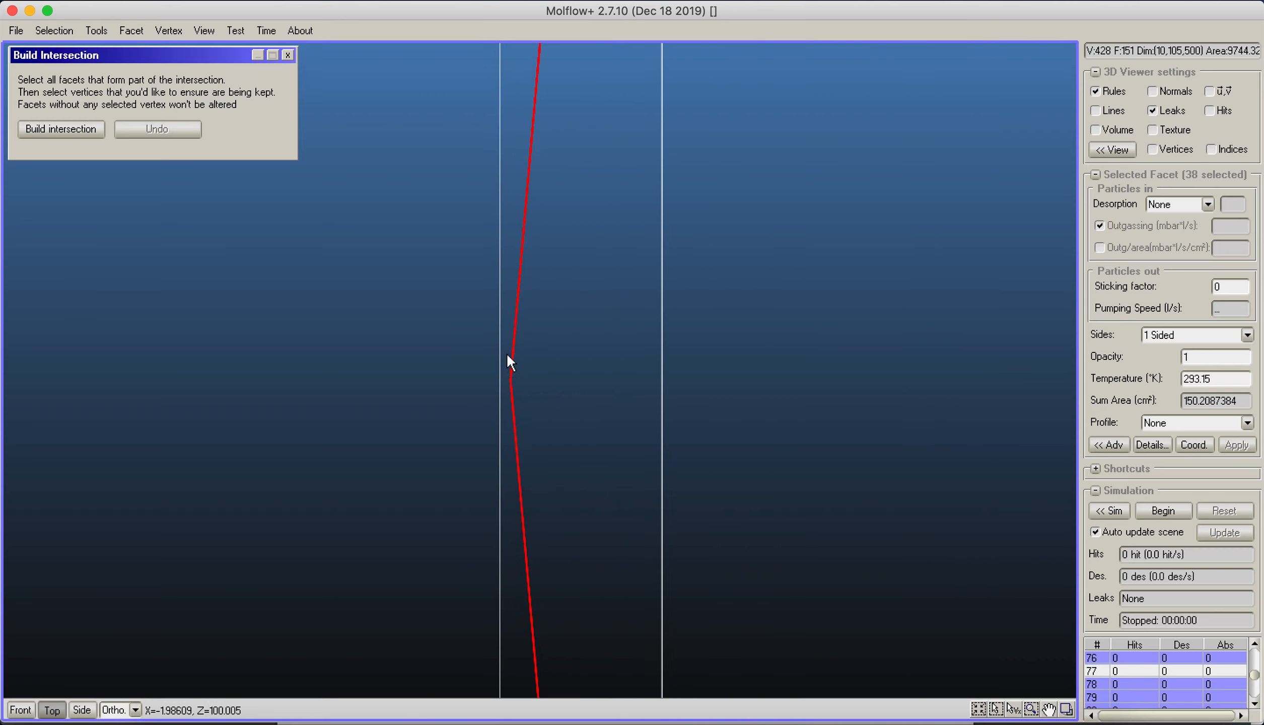
pyautogui.scroll(-6, 585, 371)
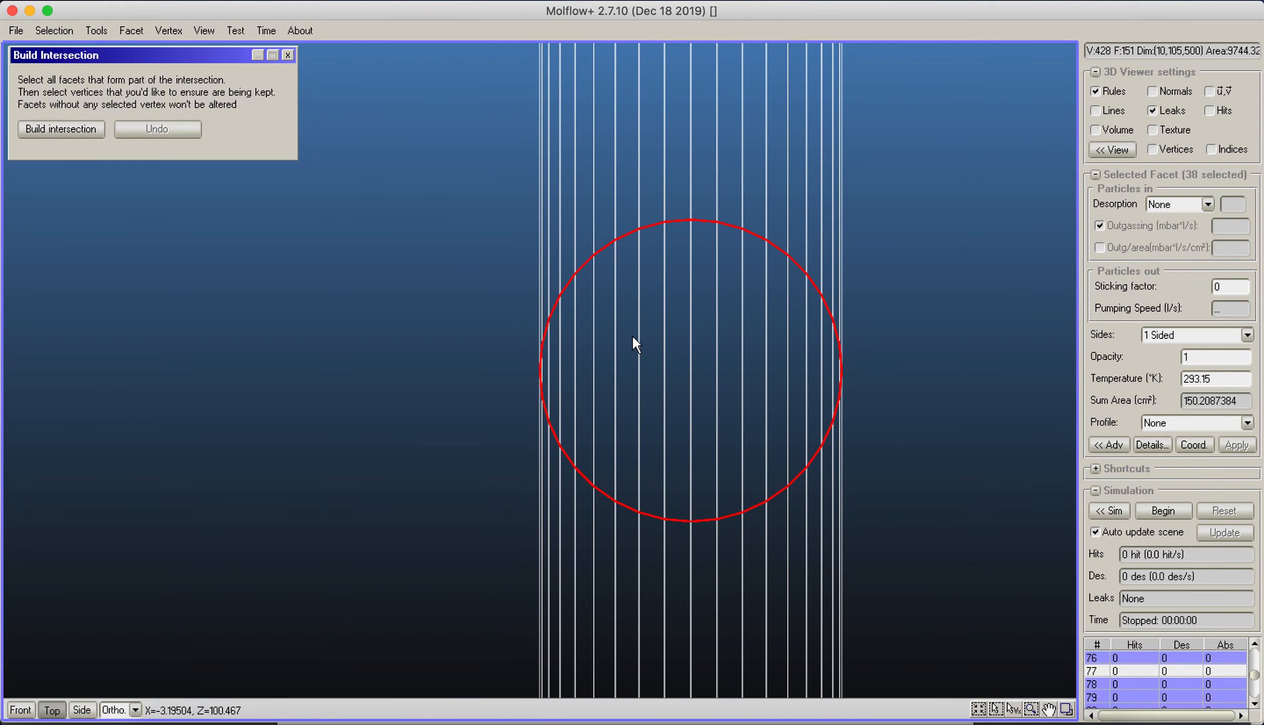
# Step: Select the narrow pipe's wall facets together with the pump A connection, leaving out the pipe's start cap and the ring at the diameter step
pyautogui.moveTo(740, 490); pyautogui.dragTo(428, 353, button='right')
pyautogui.scroll(-4, 670, 282)
pyautogui.moveTo(670, 281); pyautogui.dragTo(654, 512, button='middle')
pyautogui.scroll(-6, 654, 511)
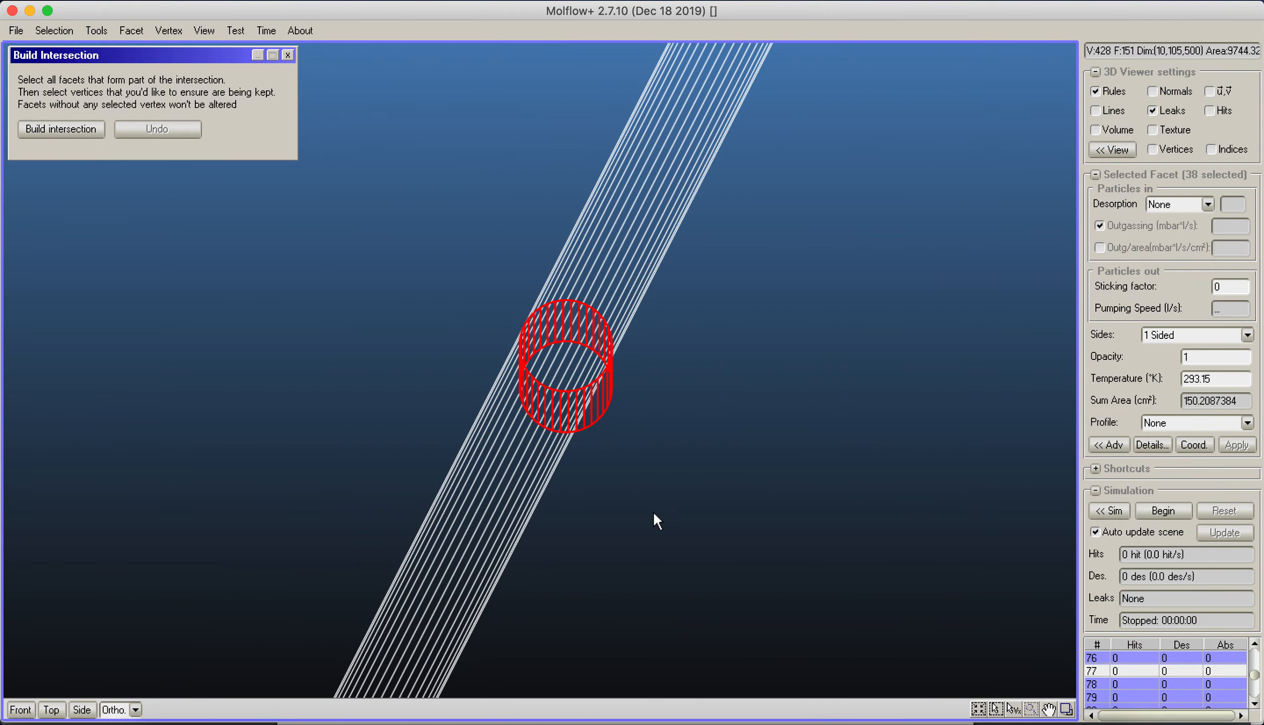
pyautogui.moveTo(657, 507); pyautogui.dragTo(1045, 13, button='right')
pyautogui.moveTo(768, 378); pyautogui.dragTo(480, 353, button='middle')
pyautogui.moveTo(685, 237); pyautogui.dragTo(708, 304, button='middle')
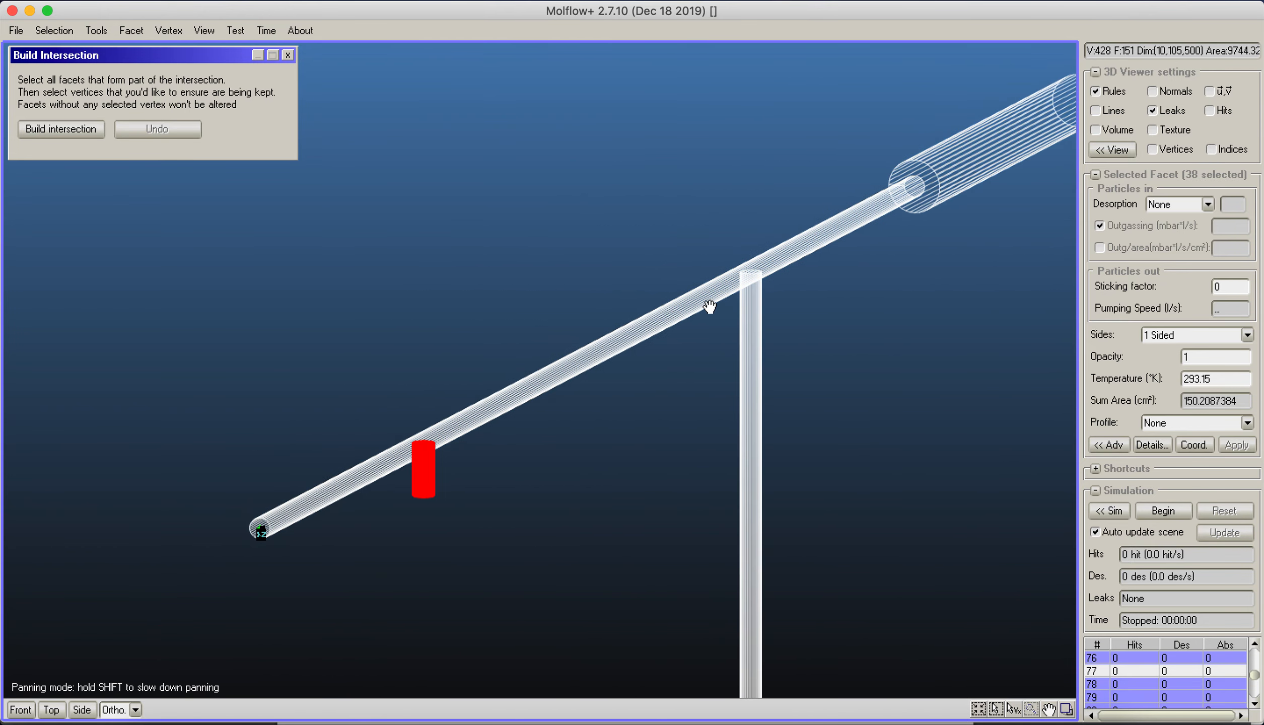
pyautogui.scroll(-3, 710, 302)
pyautogui.moveTo(901, 154); pyautogui.dragTo(253, 542)
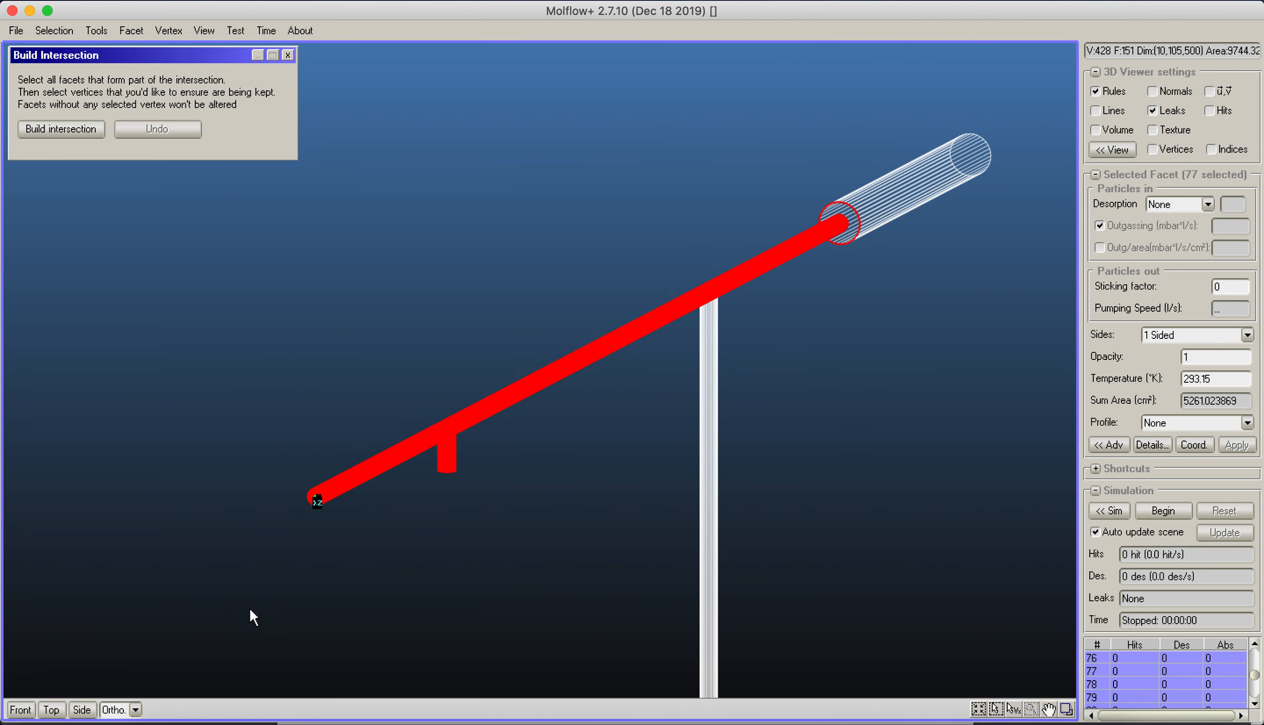
pyautogui.keyDown('ctrl'); pyautogui.moveTo(816, 174); pyautogui.dragTo(879, 296); pyautogui.keyUp('ctrl')
pyautogui.keyDown('ctrl'); pyautogui.moveTo(207, 431); pyautogui.dragTo(344, 589); pyautogui.keyUp('ctrl')
# Step: Select the vertices at the pump A connection's lower end and both narrow pipe ends, and build the intersection
pyautogui.press('Tab')
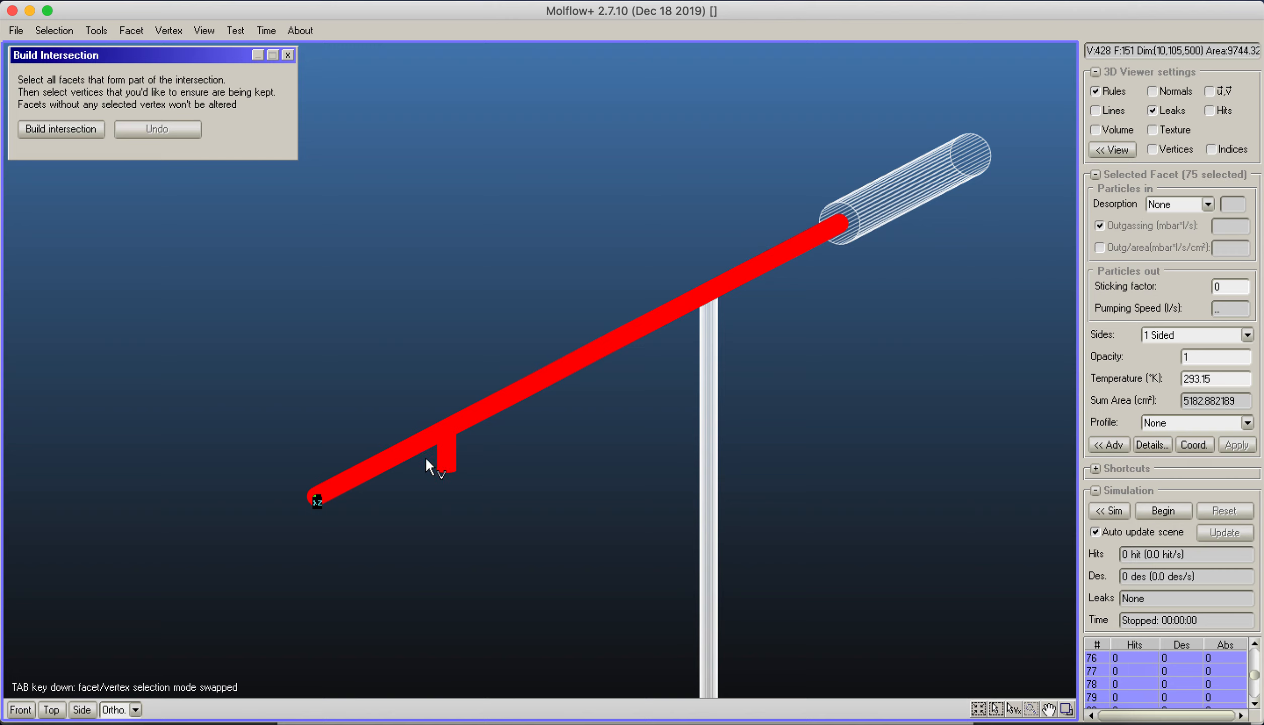
pyautogui.moveTo(424, 457); pyautogui.dragTo(515, 509)
pyautogui.moveTo(302, 460); pyautogui.dragTo(353, 529)
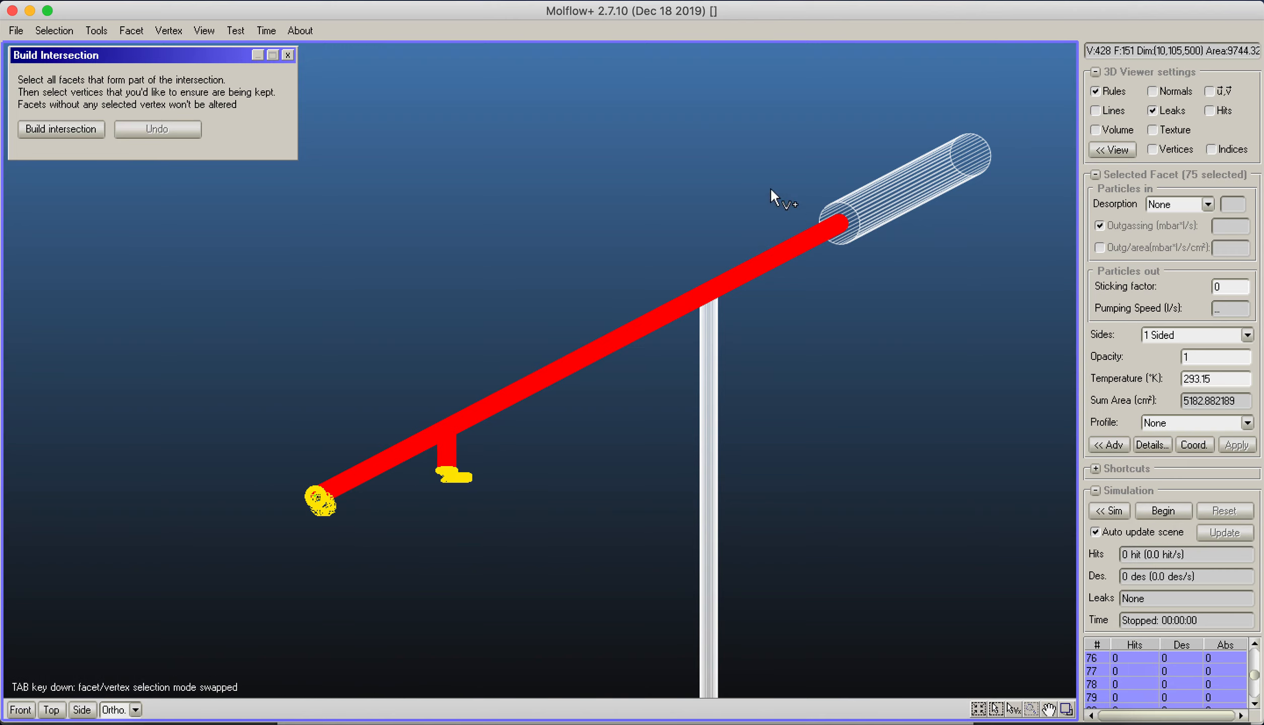
pyautogui.moveTo(770, 188); pyautogui.dragTo(898, 256)
pyautogui.click(69, 129)
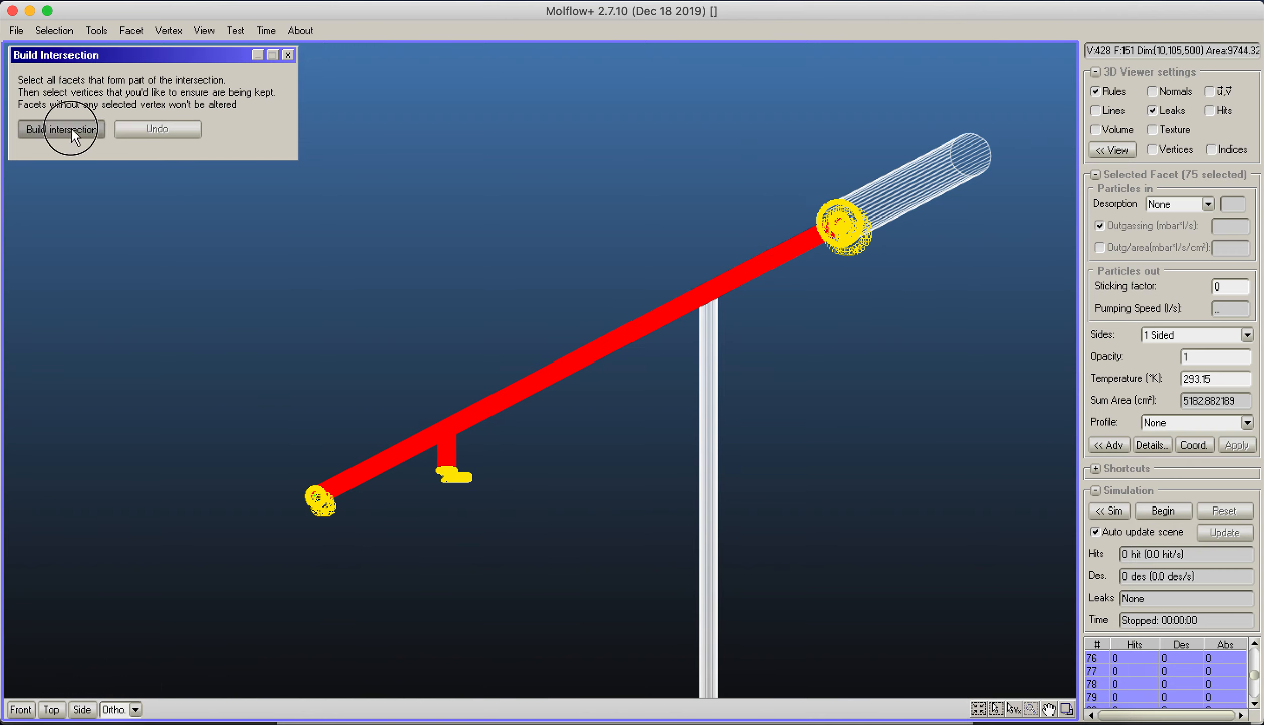
# Step: Examine the junction between the pump A connection and the narrow pipe in shaded volume and wireframe display
pyautogui.scroll(10, 413, 378)
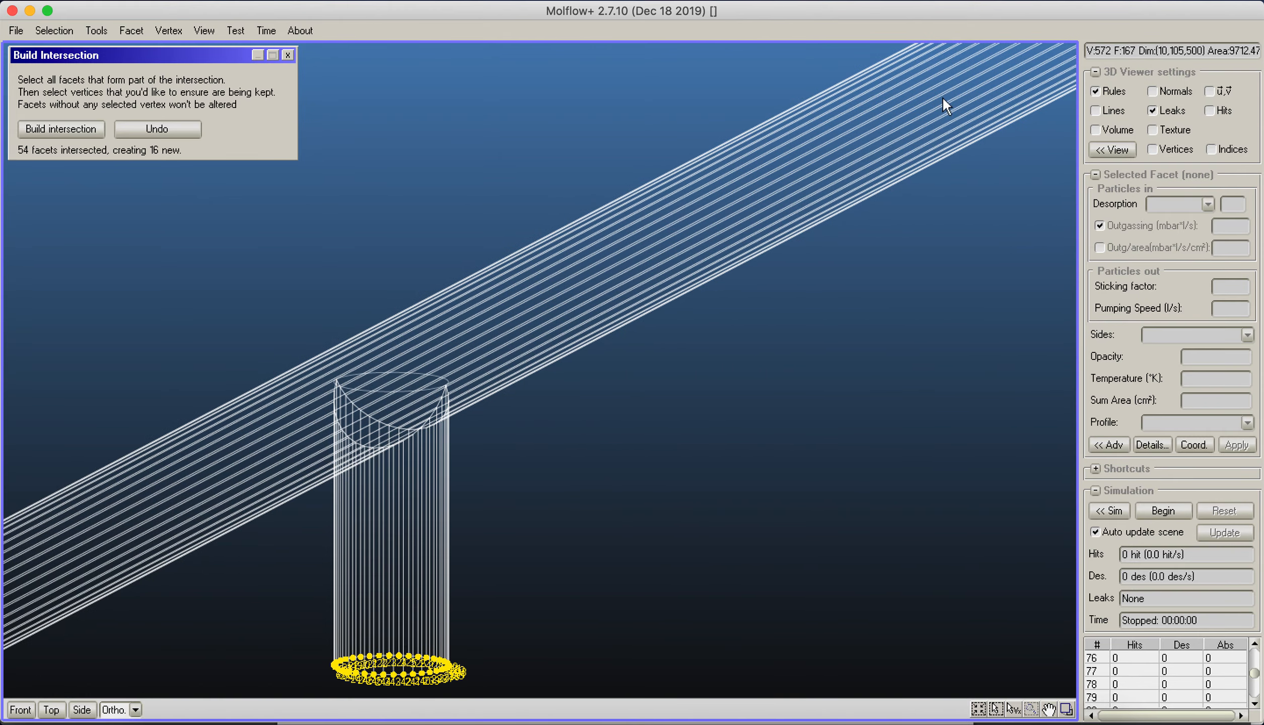
pyautogui.moveTo(945, 106); pyautogui.dragTo(750, 207, button='middle')
pyautogui.click(1096, 130)
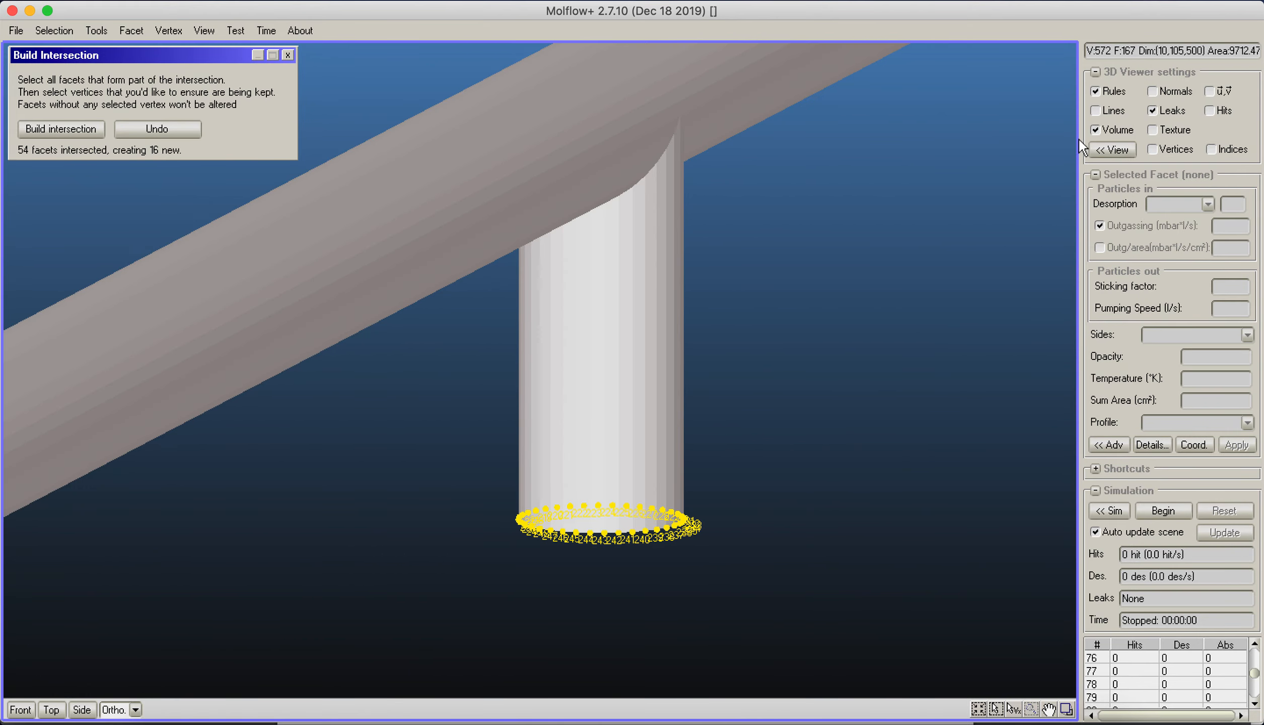
pyautogui.click(1095, 131)
pyautogui.moveTo(483, 190); pyautogui.dragTo(456, 341, button='middle')
pyautogui.scroll(-3, 456, 341)
# Step: Delete the leftover circular end cap inside the narrow pipe at the pump A connection and check the junction in shaded volume display
pyautogui.click(572, 409)
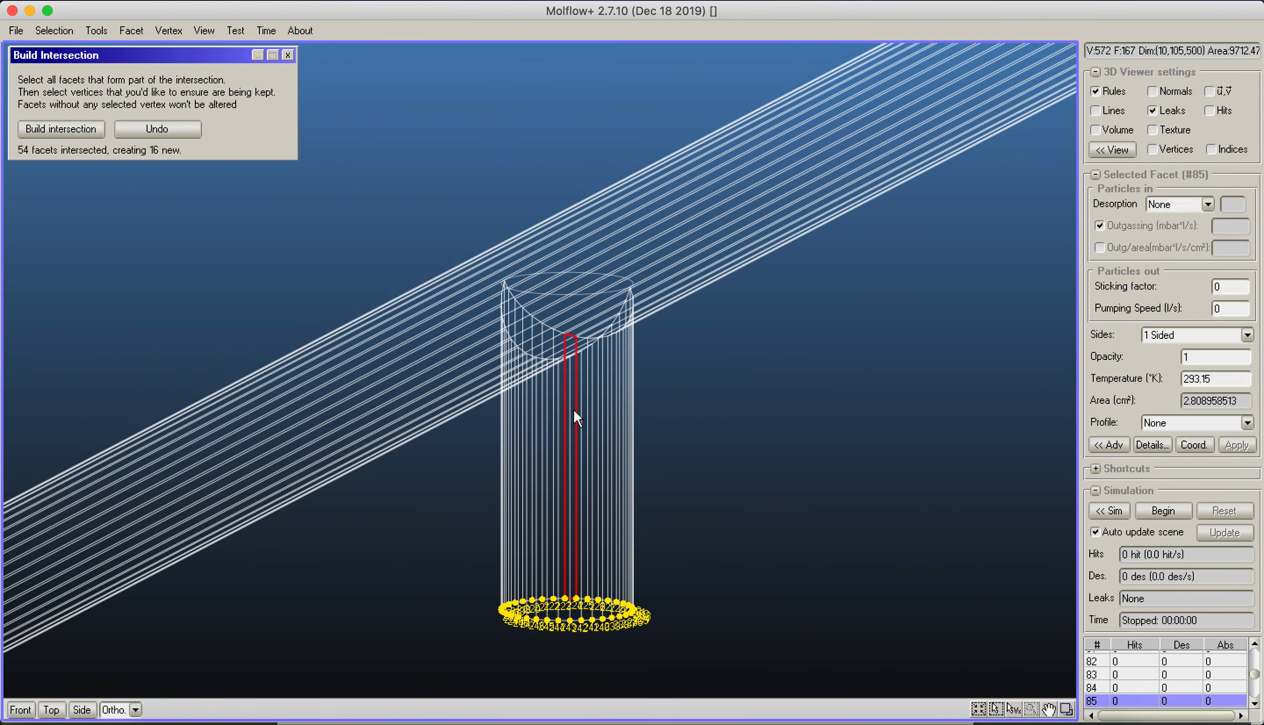
pyautogui.click(546, 406)
pyautogui.click(535, 406)
pyautogui.click(527, 421)
pyautogui.click(527, 422)
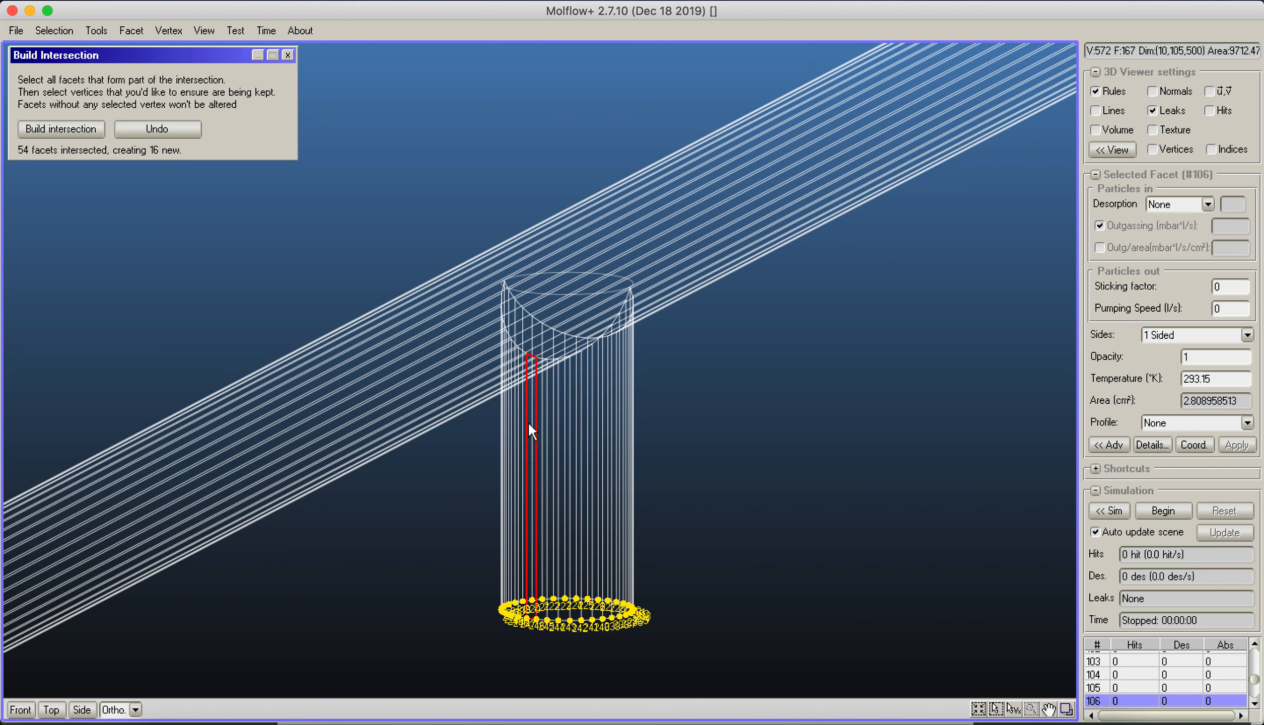
pyautogui.click(586, 356)
pyautogui.click(573, 295)
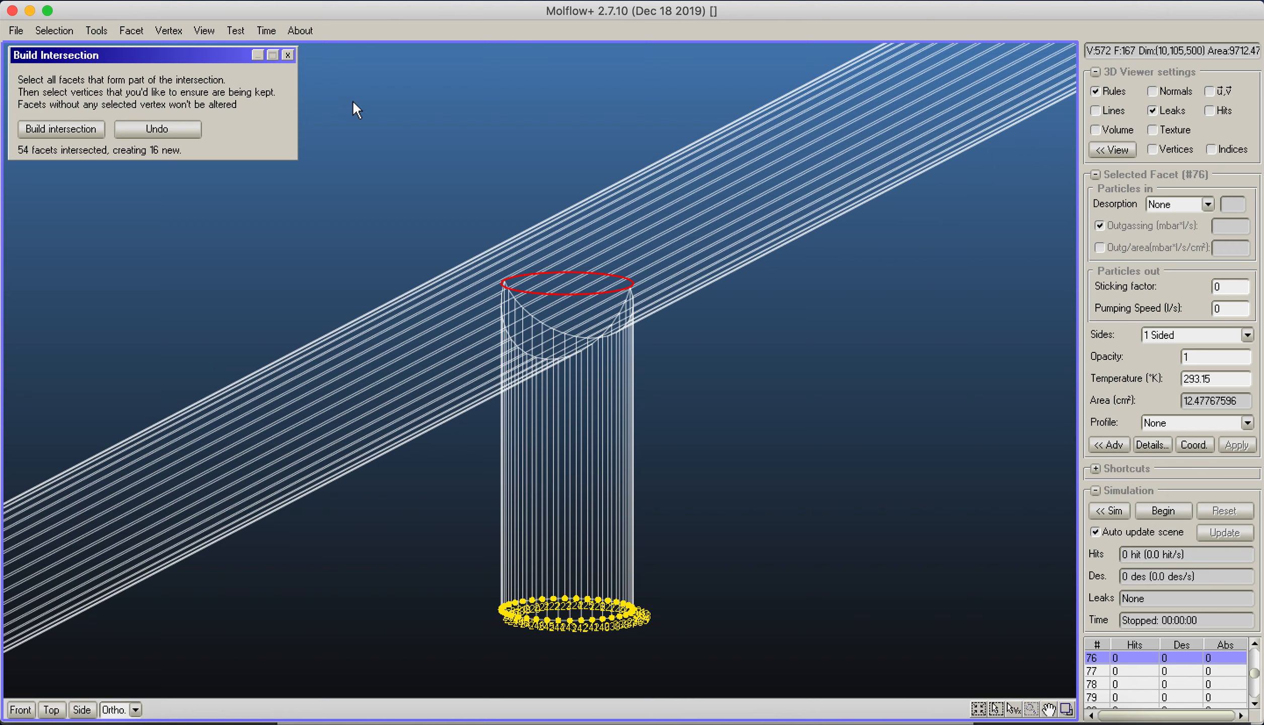
pyautogui.click(134, 34)
pyautogui.click(143, 48)
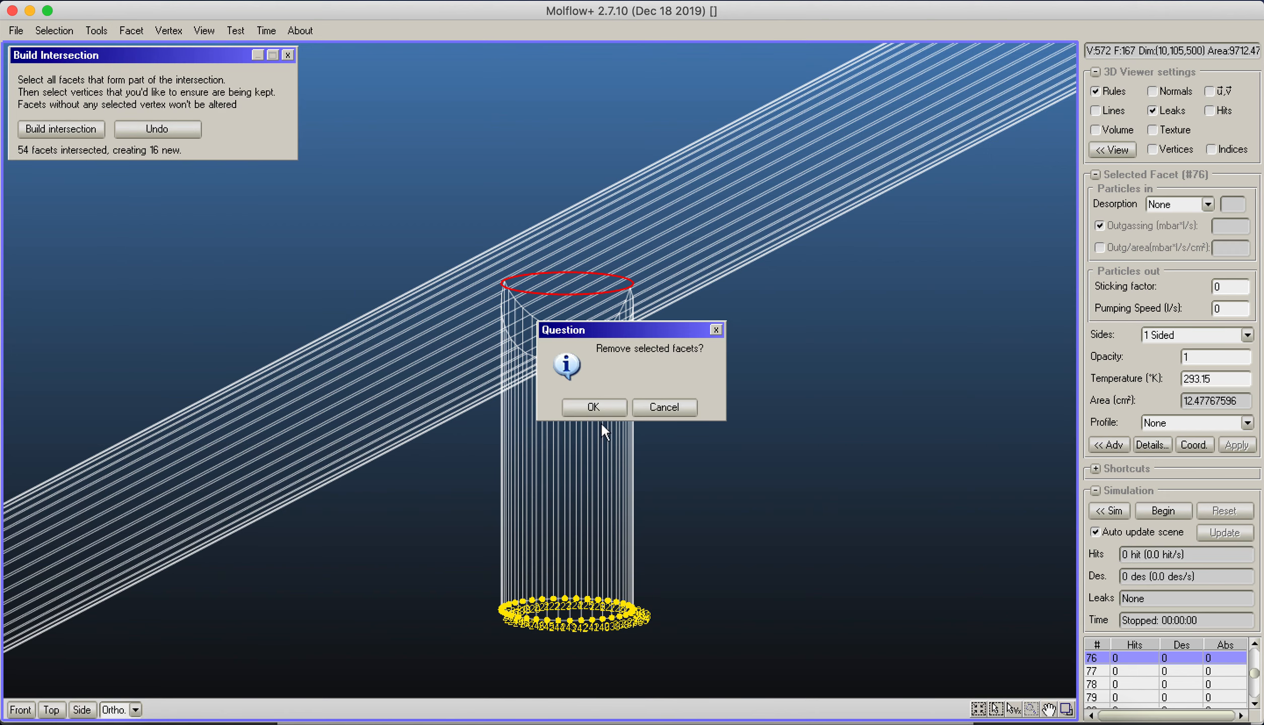
pyautogui.click(599, 407)
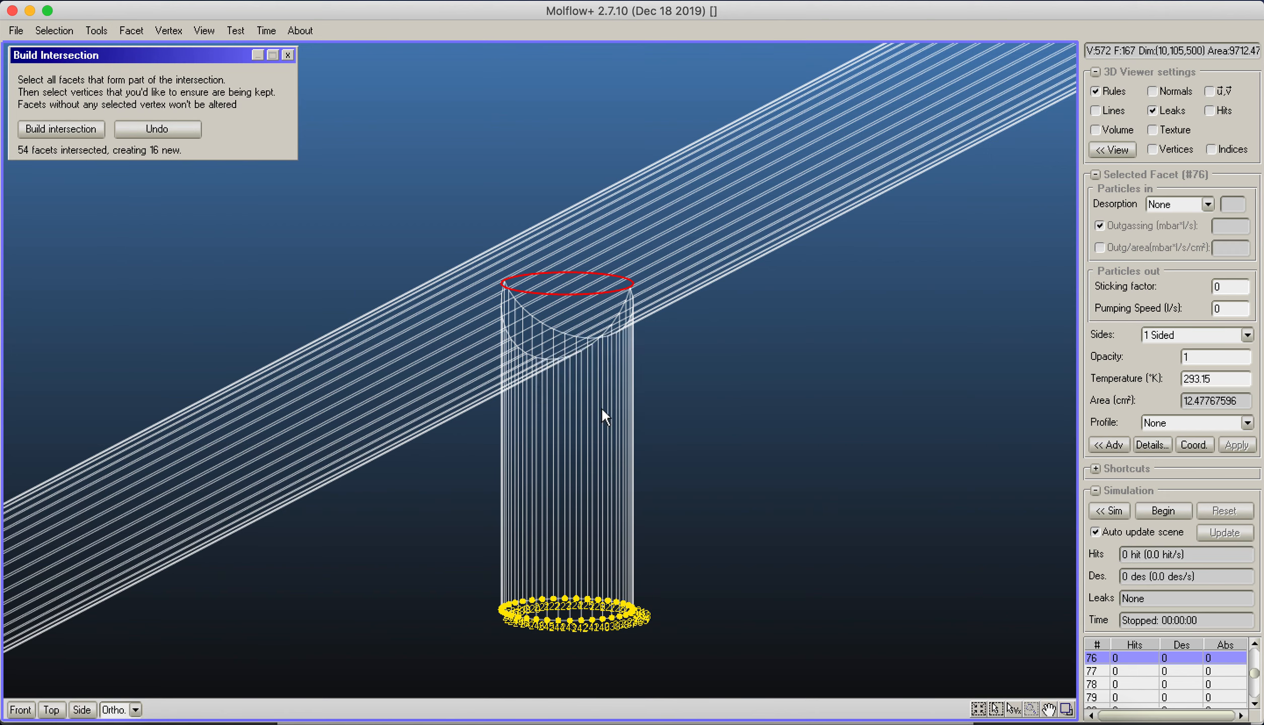
pyautogui.click(1095, 130)
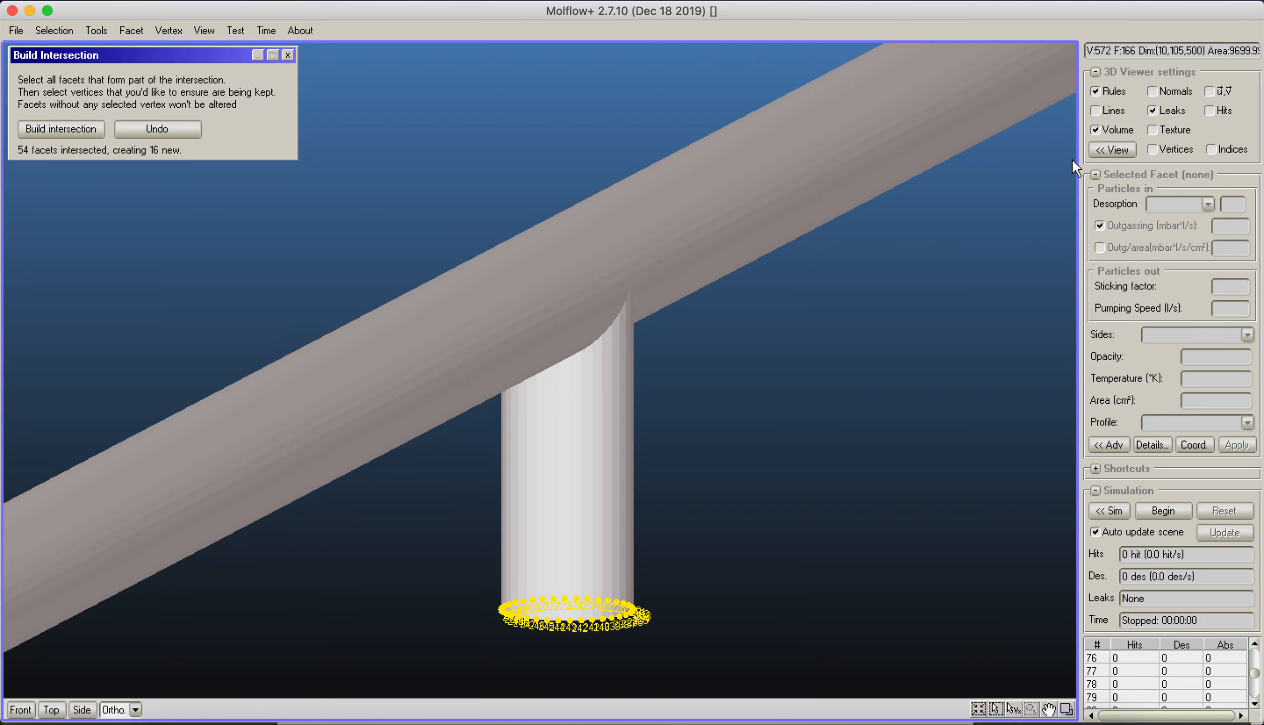
pyautogui.click(743, 473)
pyautogui.scroll(-10, 759, 348)
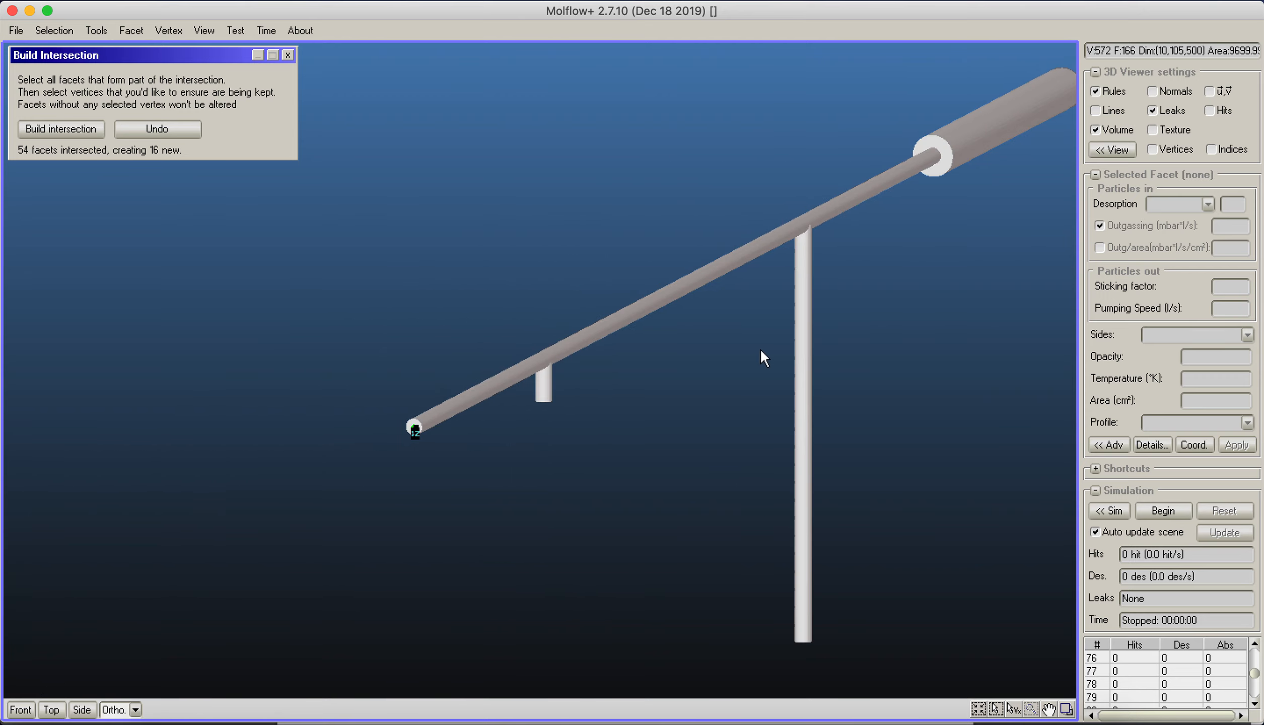
# Step: Scale all facets of the 300 cm pump connection uniformly by 0.999 about the centre of its upper cap, facet 76
pyautogui.moveTo(760, 348); pyautogui.dragTo(662, 280, button='middle')
pyautogui.moveTo(745, 618); pyautogui.dragTo(629, 156)
pyautogui.click(1096, 130)
pyautogui.scroll(5, 891, 194)
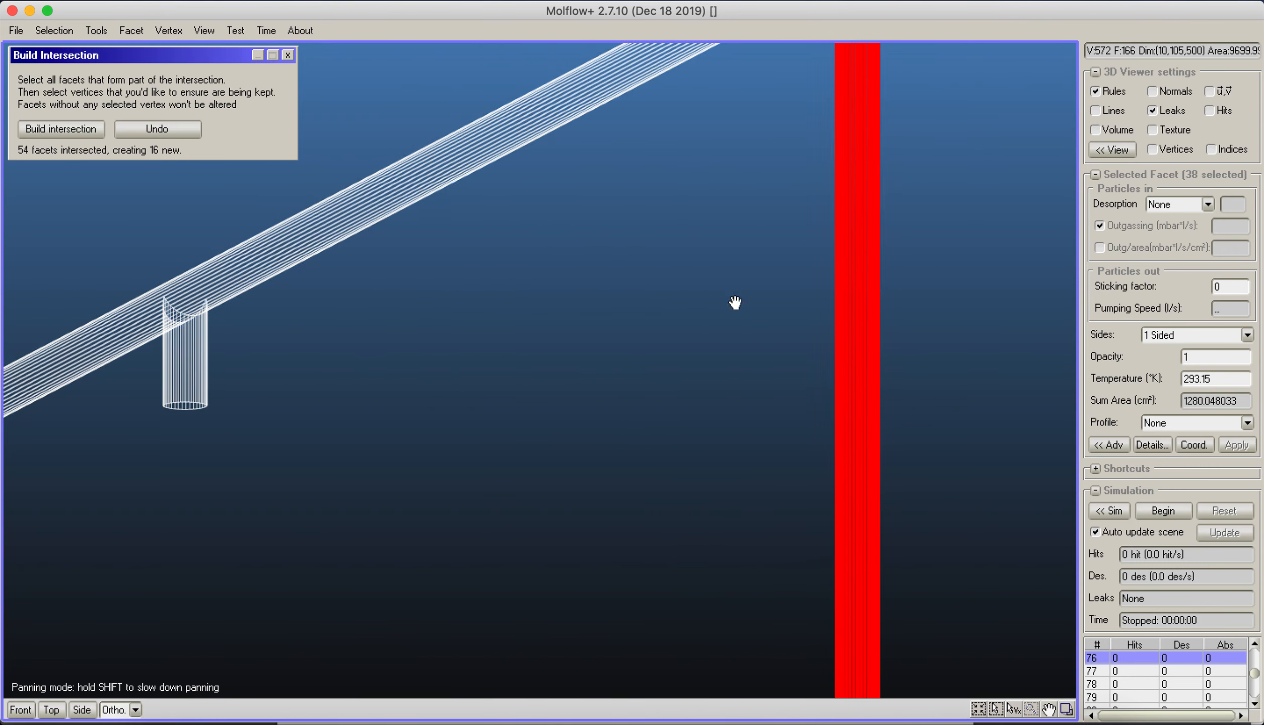
pyautogui.moveTo(753, 268); pyautogui.dragTo(634, 353, button='middle')
pyautogui.click(666, 302)
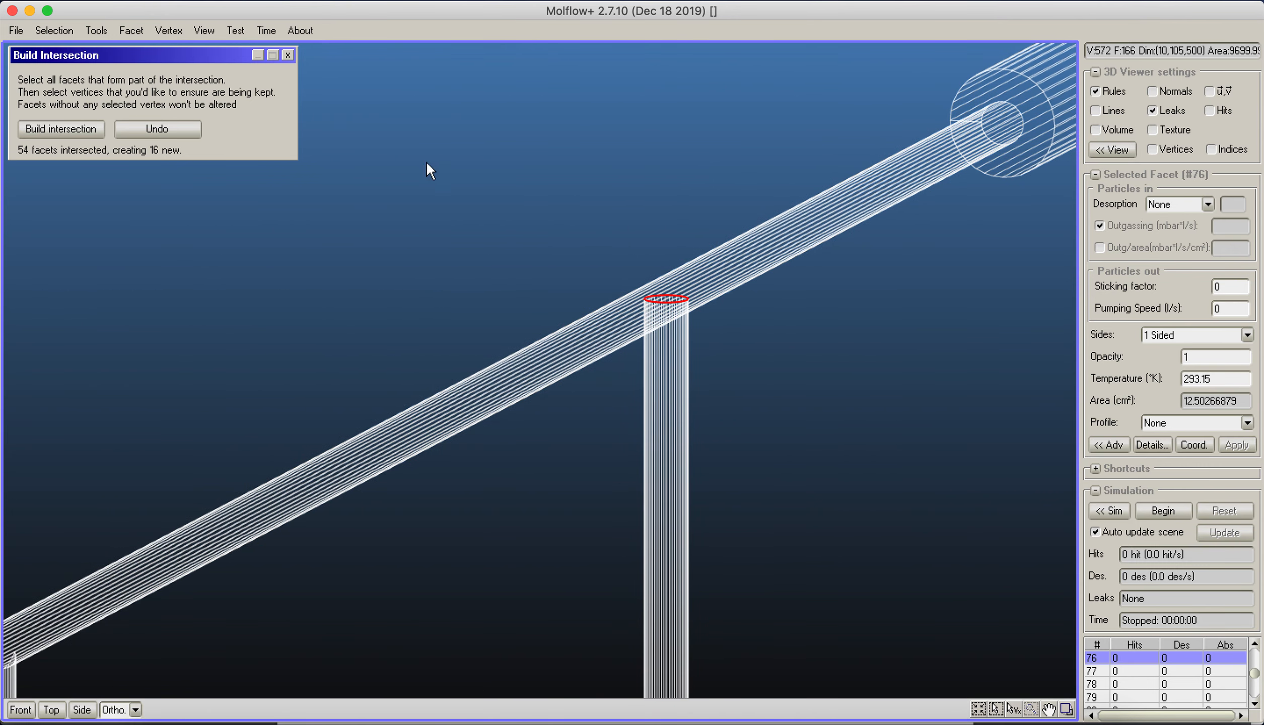
pyautogui.click(136, 37)
pyautogui.click(186, 124)
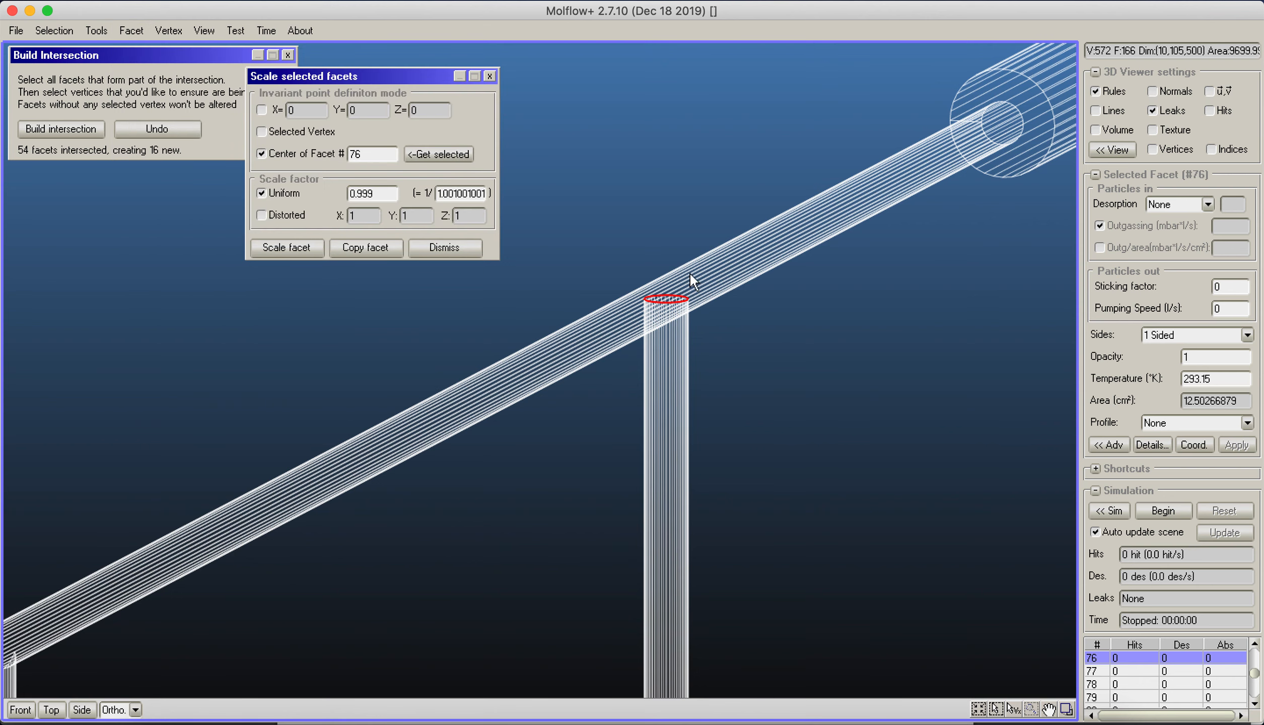
pyautogui.scroll(-15, 768, 438)
pyautogui.scroll(9, 813, 391)
pyautogui.moveTo(732, 443); pyautogui.dragTo(539, 399, button='middle')
pyautogui.moveTo(705, 118); pyautogui.dragTo(816, 606)
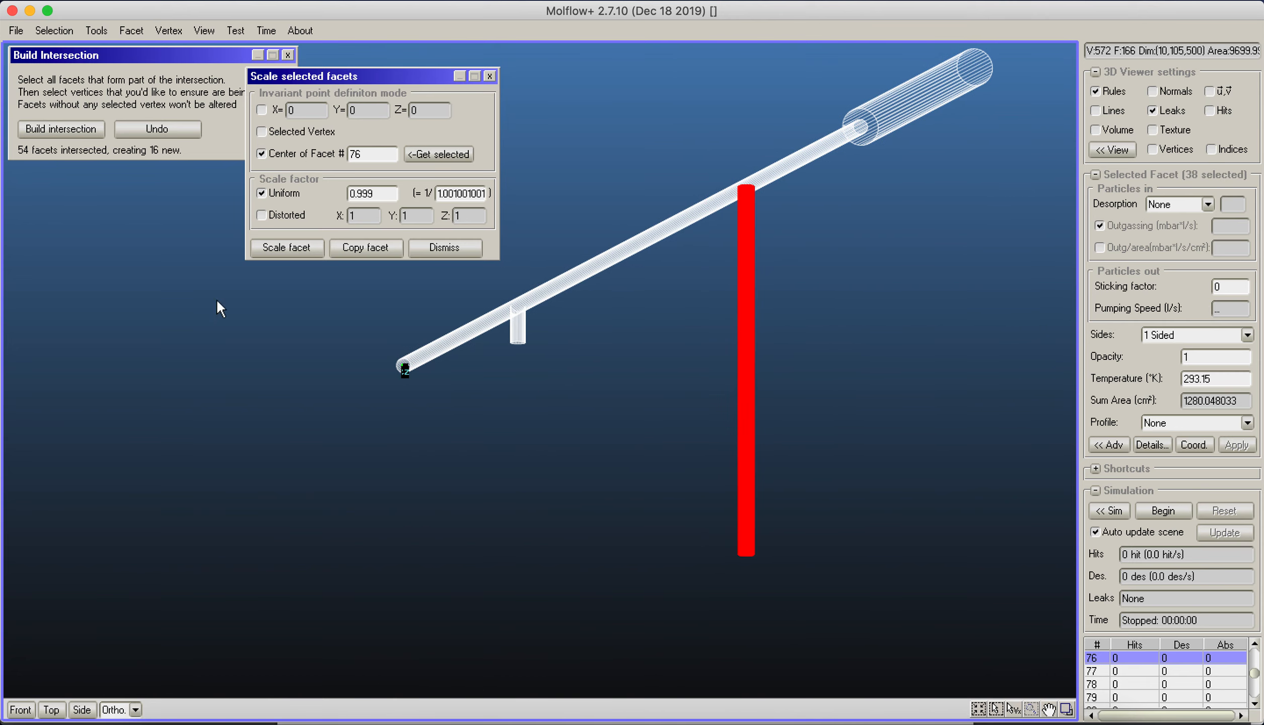
pyautogui.click(300, 247)
# Step: Select the narrow pipe together with the 300 cm pump connection, leaving out the ring at the diameter step and the pump A connection
pyautogui.moveTo(725, 224); pyautogui.dragTo(763, 372, button='middle')
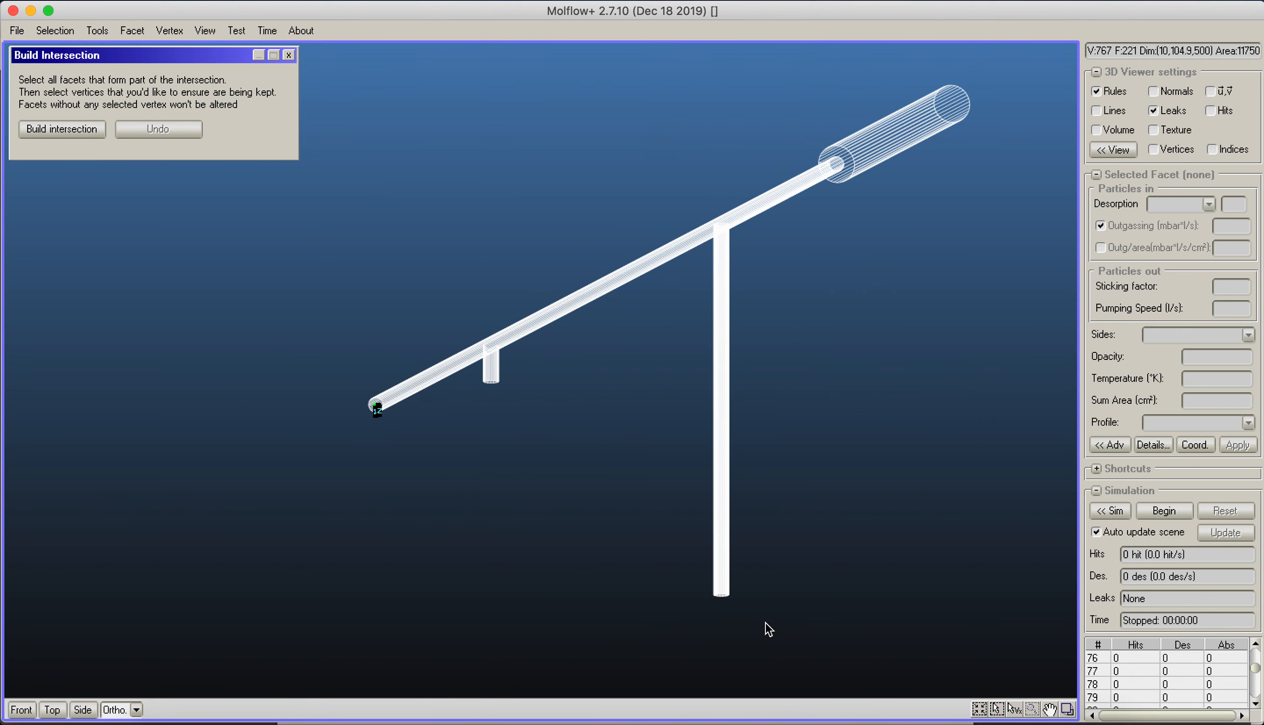
pyautogui.moveTo(890, 97); pyautogui.dragTo(336, 682)
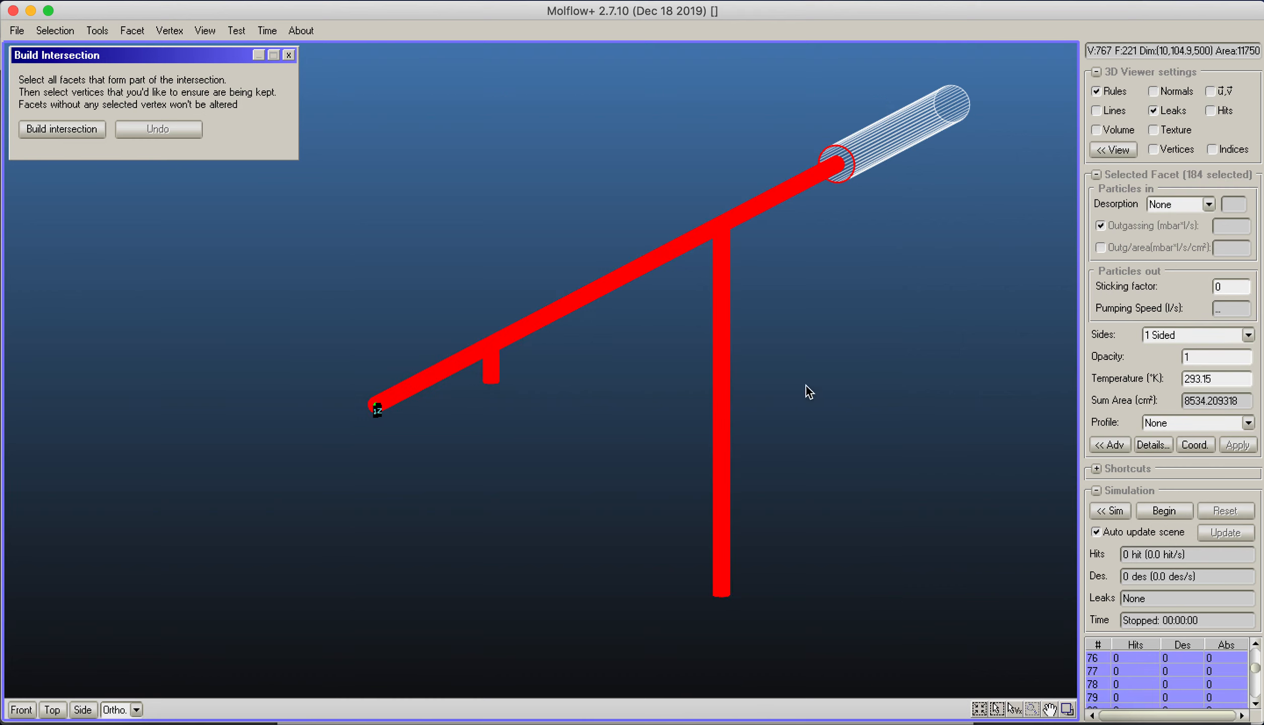
pyautogui.keyDown('ctrl'); pyautogui.click(856, 160); pyautogui.keyUp('ctrl')
pyautogui.keyDown('ctrl'); pyautogui.moveTo(431, 367); pyautogui.dragTo(519, 496); pyautogui.keyUp('ctrl')
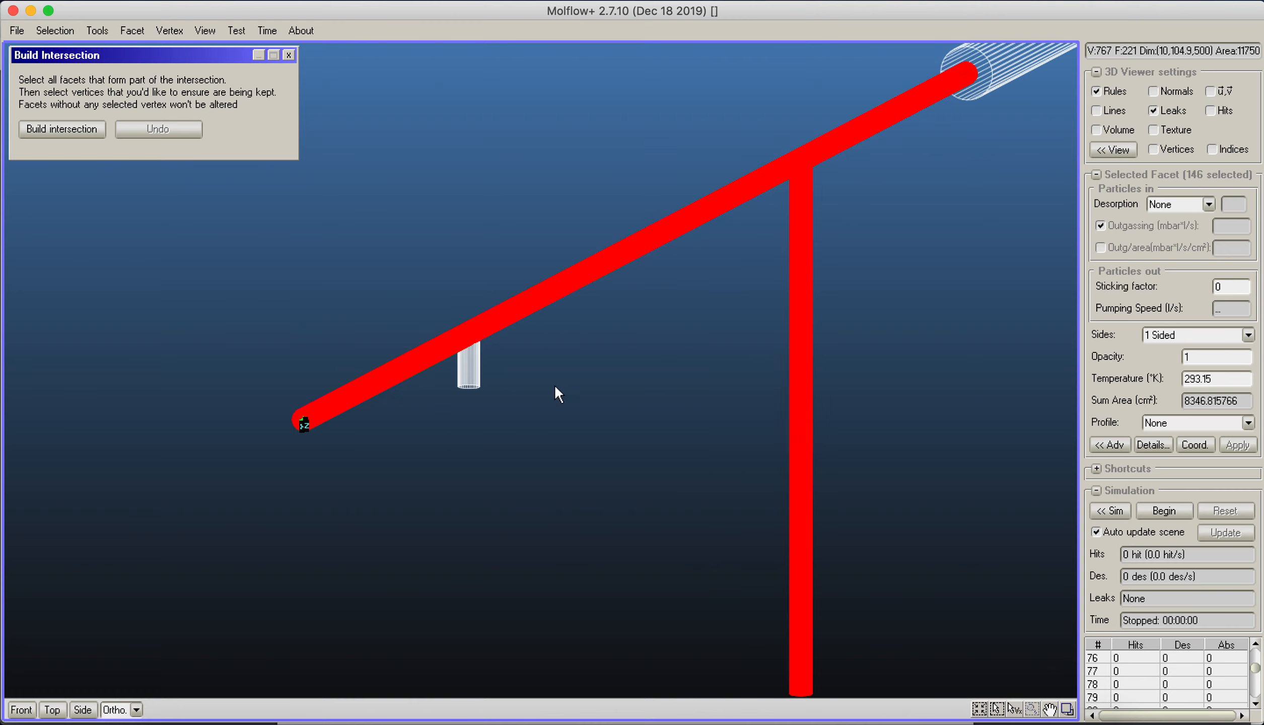
# Step: Deselect the narrow pipe's underside facets between its start end and the pump A connection
pyautogui.scroll(4, 554, 384)
pyautogui.scroll(-2, 493, 379)
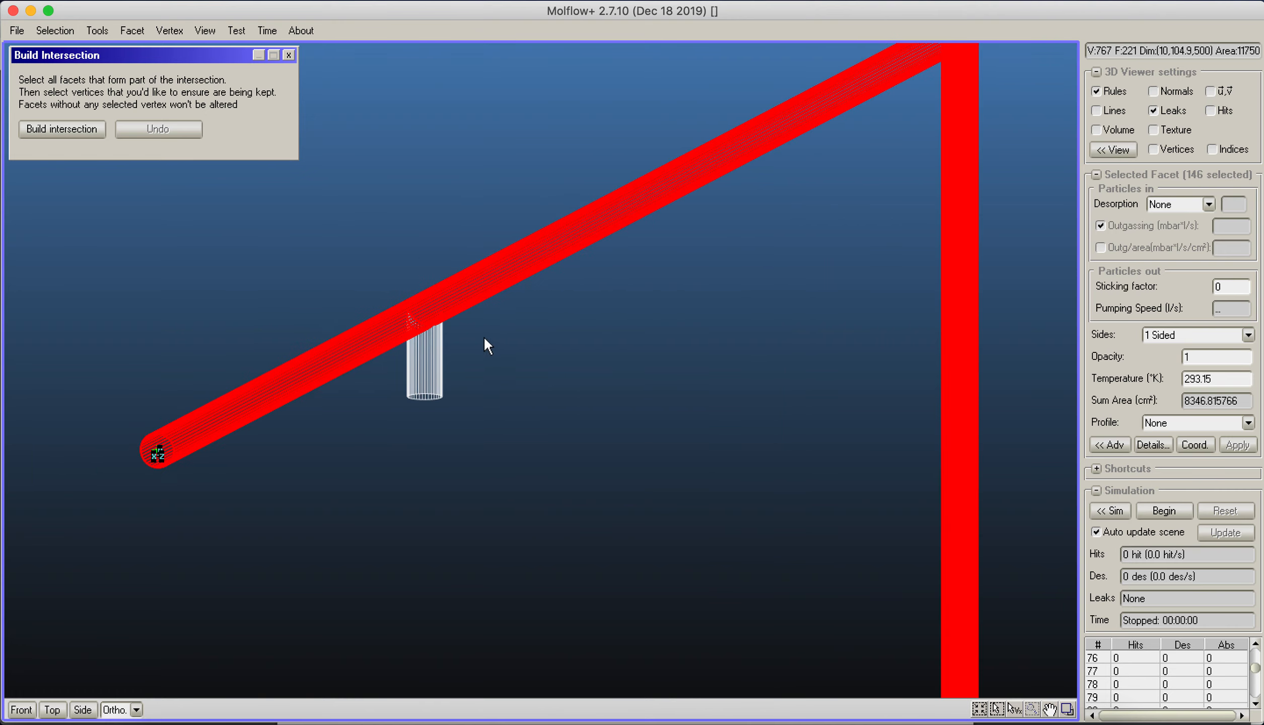
pyautogui.moveTo(484, 336); pyautogui.dragTo(397, 461, button='middle')
pyautogui.moveTo(956, 209); pyautogui.dragTo(927, 192, button='middle')
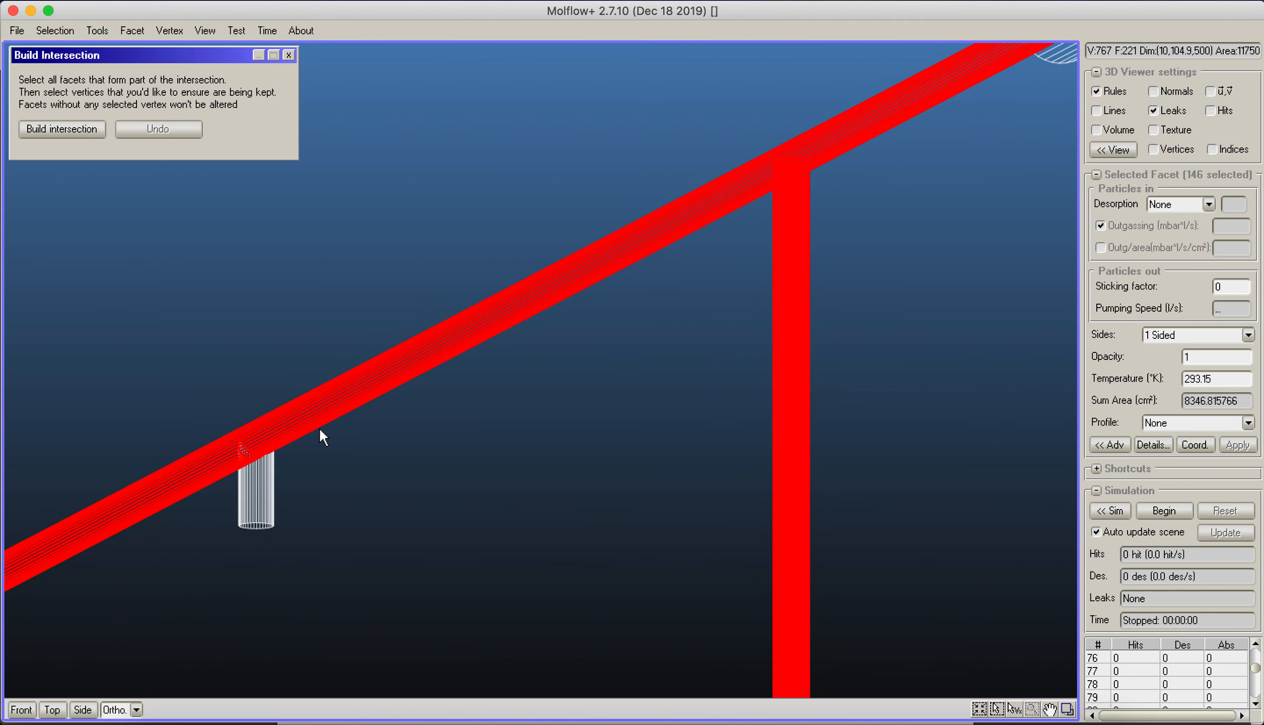
pyautogui.moveTo(280, 407); pyautogui.dragTo(644, 217, button='middle')
pyautogui.moveTo(647, 196); pyautogui.dragTo(131, 603)
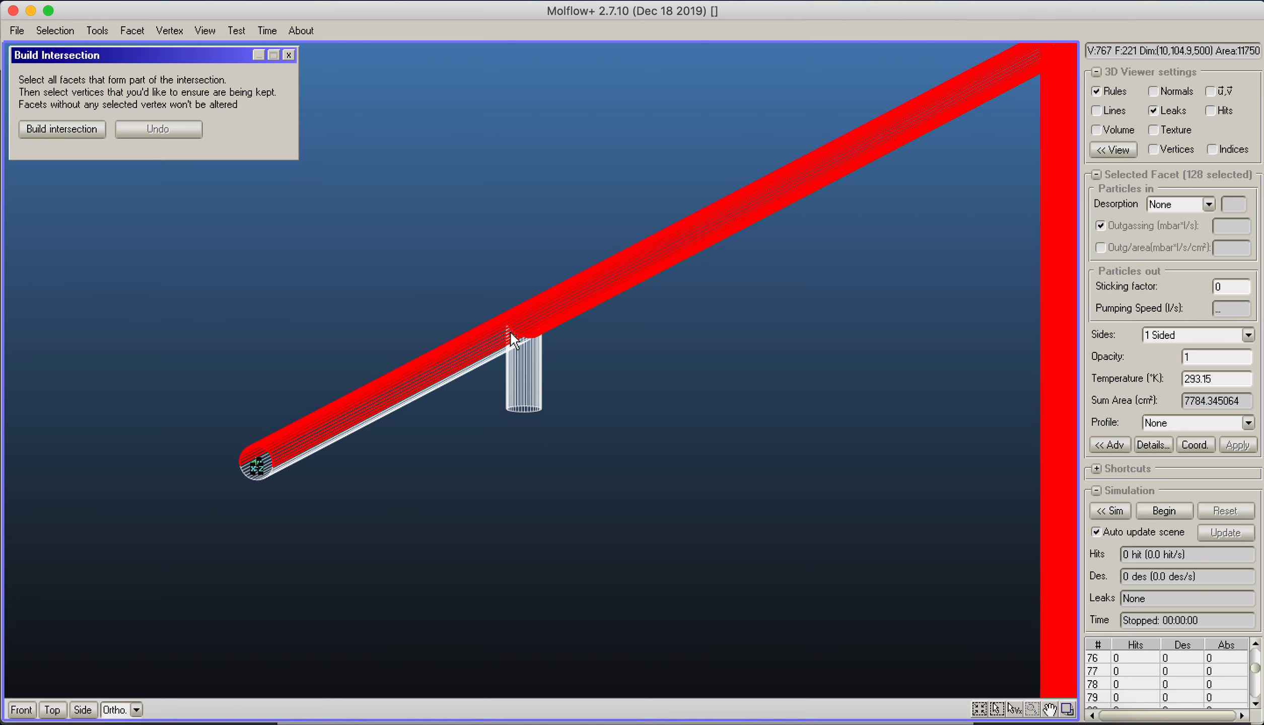
# Step: Select the vertices at the narrow pipe's start end and around the whole pump A connection, including its junction
pyautogui.moveTo(694, 278); pyautogui.dragTo(292, 476, button='middle')
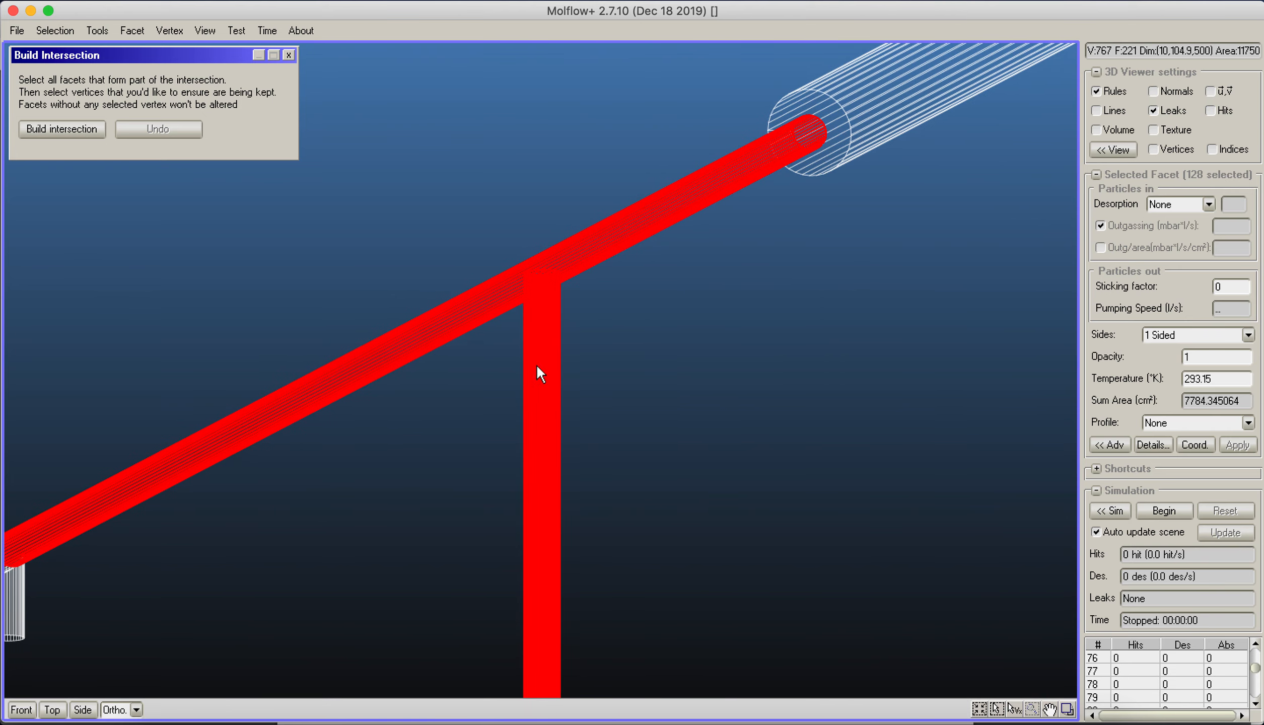
pyautogui.moveTo(598, 272); pyautogui.dragTo(453, 367, button='middle')
pyautogui.press('Tab')
pyautogui.moveTo(119, 347); pyautogui.dragTo(224, 486)
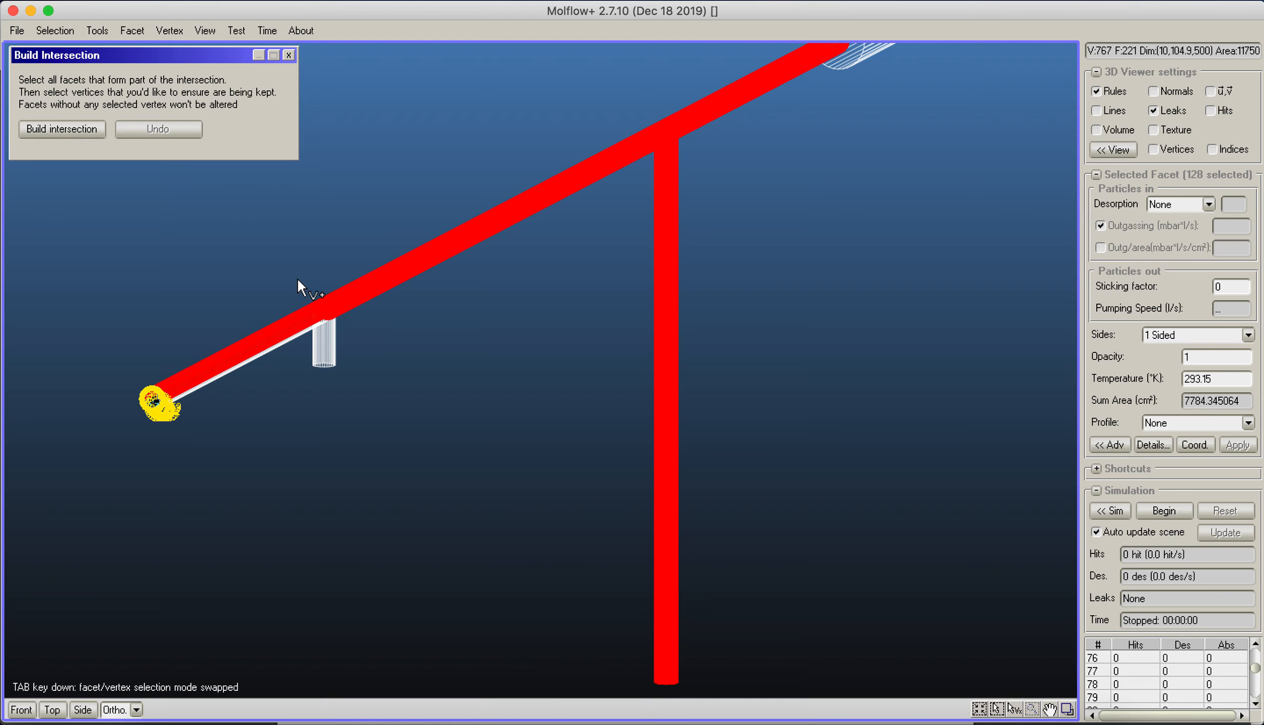
pyautogui.keyDown('shift'); pyautogui.moveTo(298, 278); pyautogui.dragTo(384, 458); pyautogui.keyUp('shift')
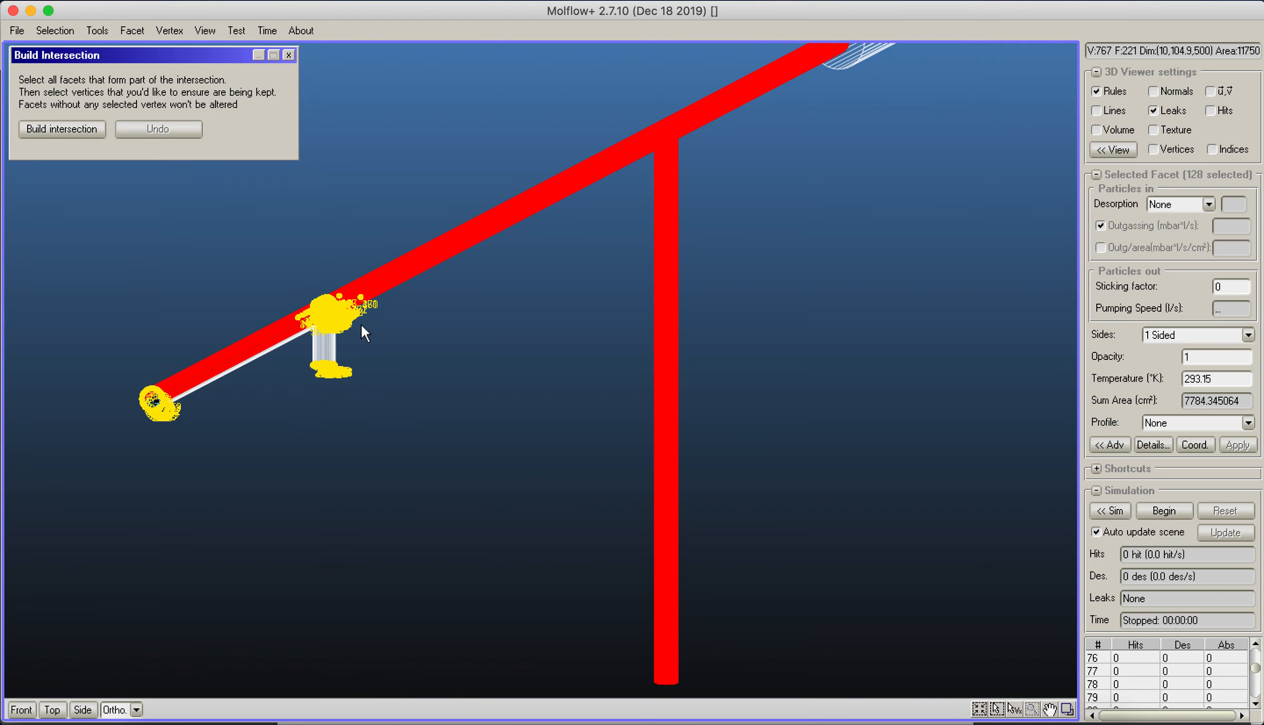
# Step: Clear the isolated vertices from the geometry around the pump A junction
pyautogui.press('Tab')
pyautogui.scroll(10, 304, 305)
pyautogui.moveTo(304, 305); pyautogui.dragTo(1072, 629, button='middle')
pyautogui.moveTo(133, 275); pyautogui.dragTo(428, 314, button='middle')
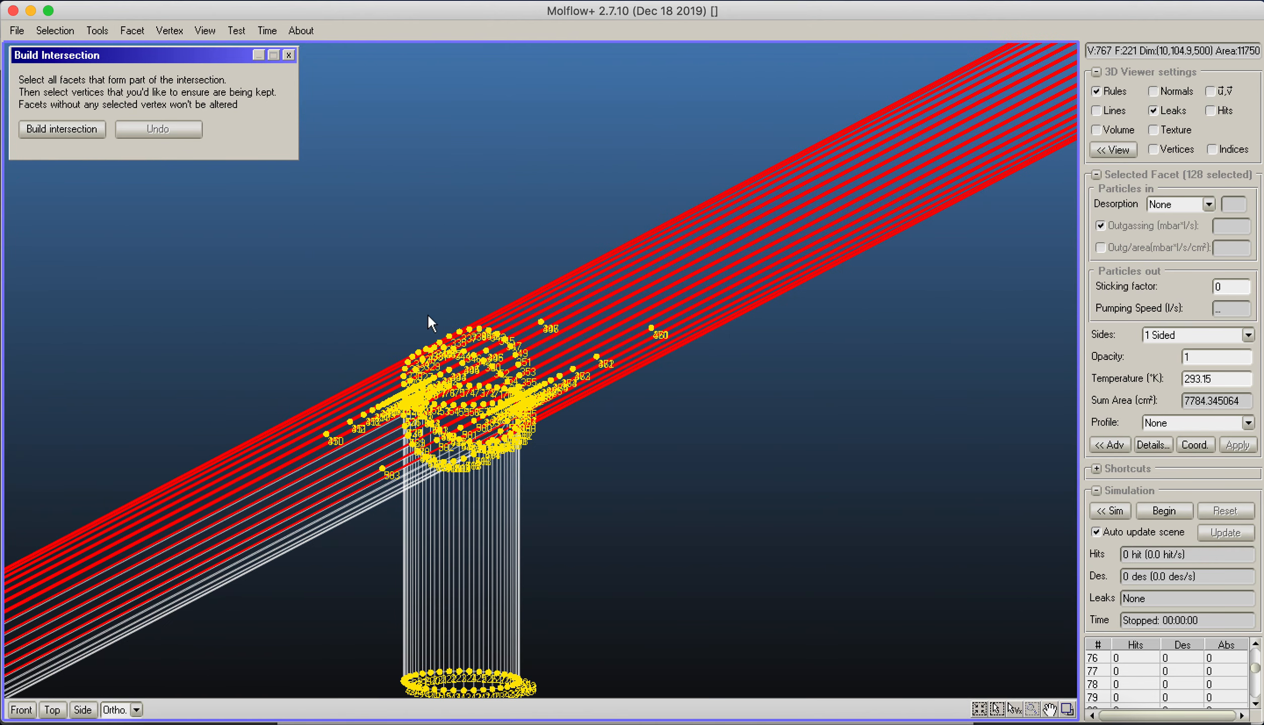
pyautogui.click(169, 32)
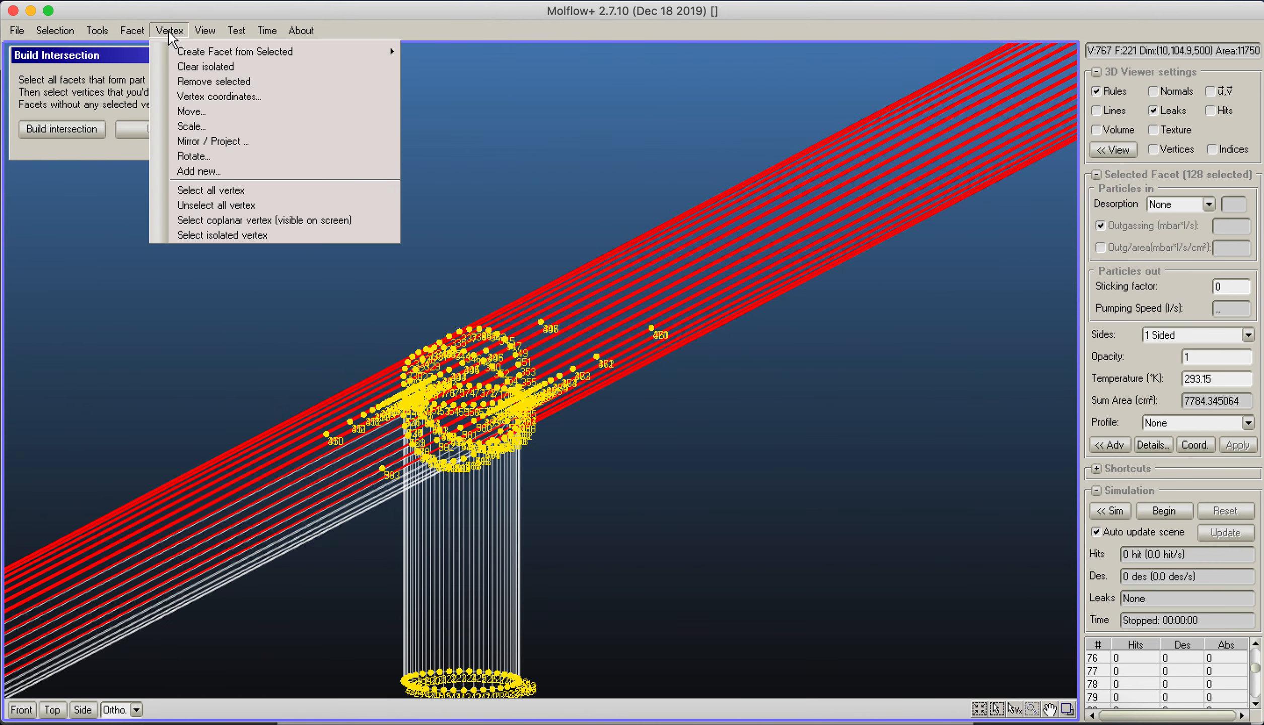
pyautogui.click(181, 67)
pyautogui.moveTo(598, 447); pyautogui.dragTo(506, 219, button='middle')
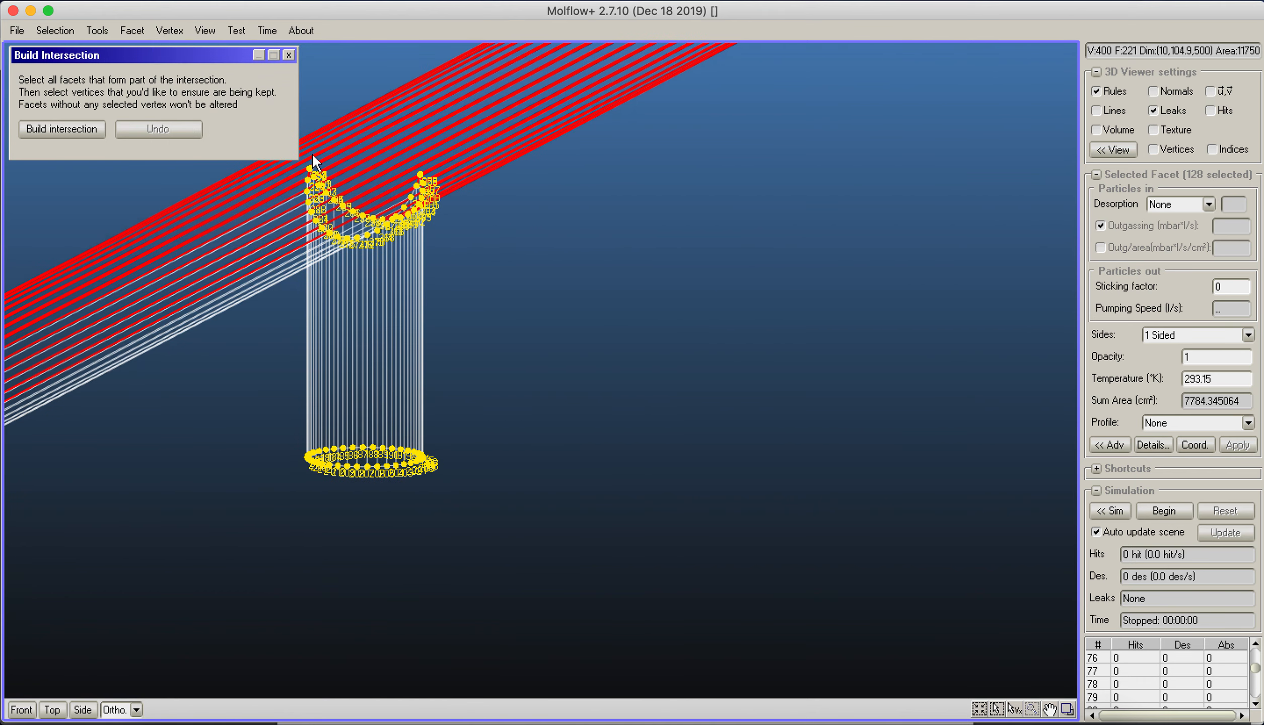
# Step: Add the vertices at the 300 cm connection's lower end and at the diameter step to the selection, and build the intersection
pyautogui.scroll(-10, 634, 265)
pyautogui.moveTo(800, 324); pyautogui.dragTo(662, 302, button='middle')
pyautogui.press('Tab')
pyautogui.keyDown('shift'); pyautogui.moveTo(572, 551); pyautogui.dragTo(701, 622); pyautogui.keyUp('shift')
pyautogui.keyDown('shift'); pyautogui.moveTo(727, 126); pyautogui.dragTo(780, 231); pyautogui.keyUp('shift')
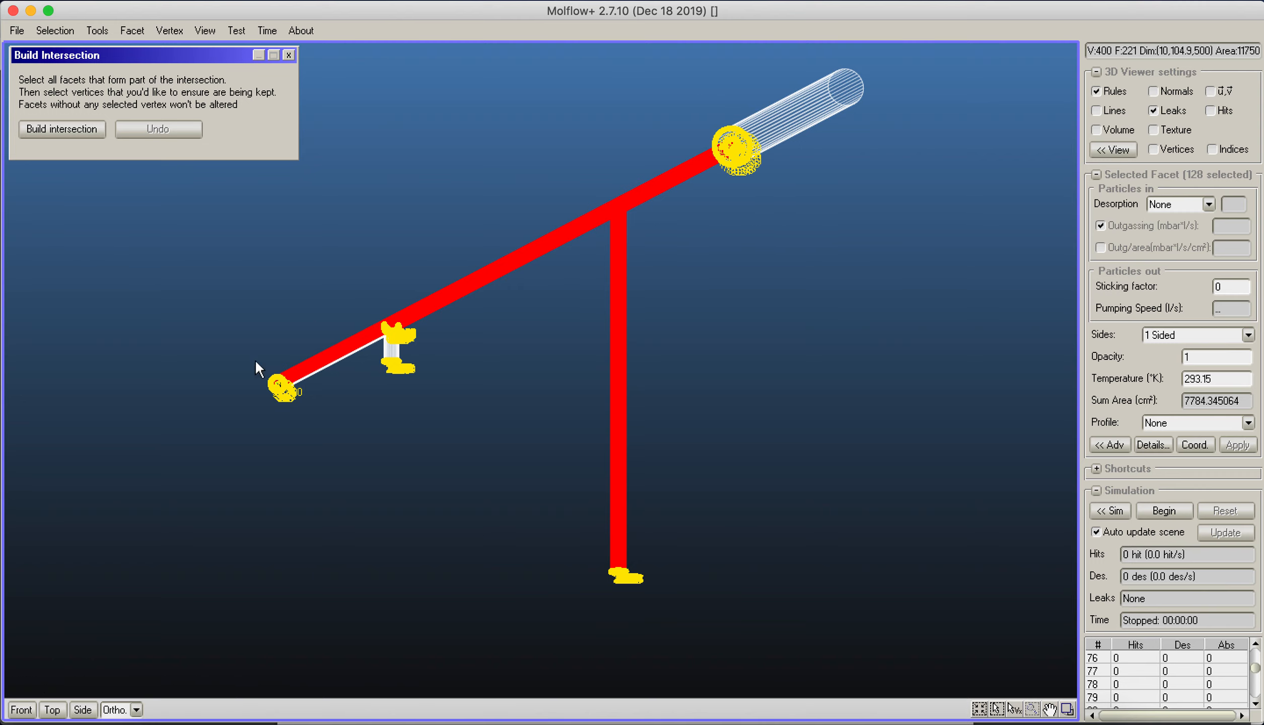
pyautogui.click(84, 123)
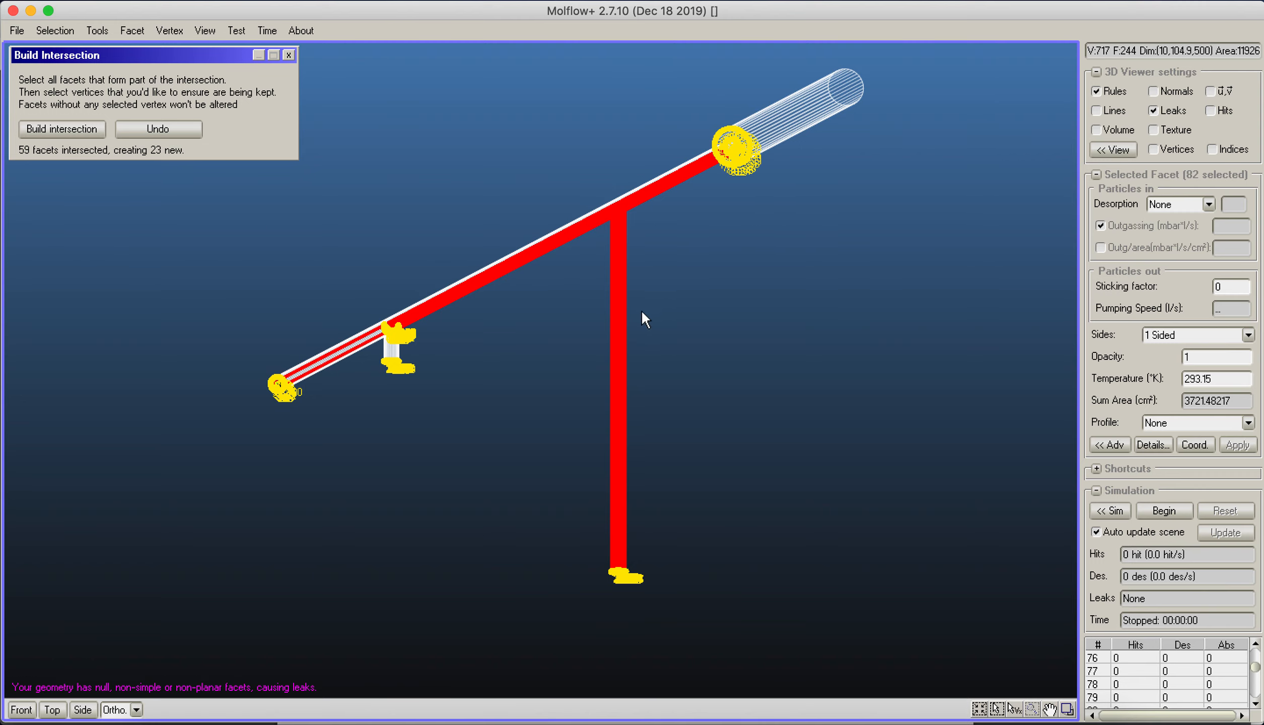
# Step: Examine the magenta-marked facet on the narrow pipe between the 300 cm pump connection and the diameter step
pyautogui.click(550, 328)
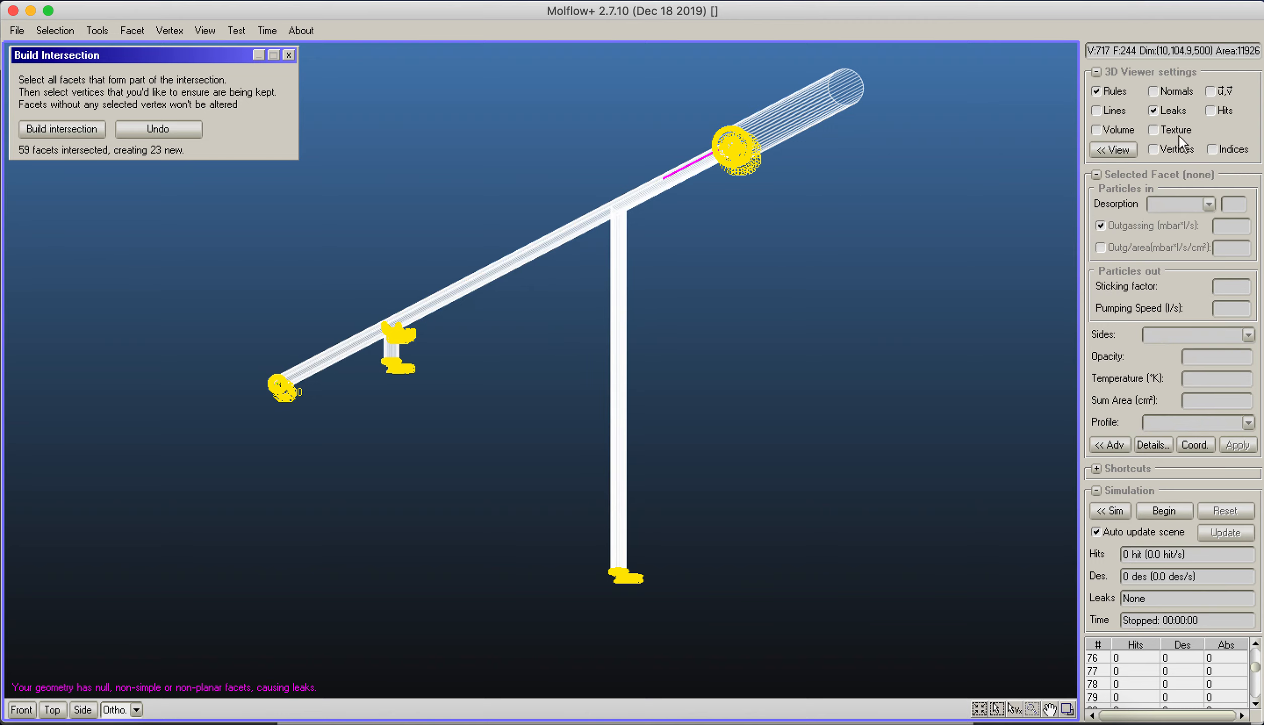
pyautogui.press('Tab')
pyautogui.click(790, 304)
pyautogui.scroll(10, 706, 248)
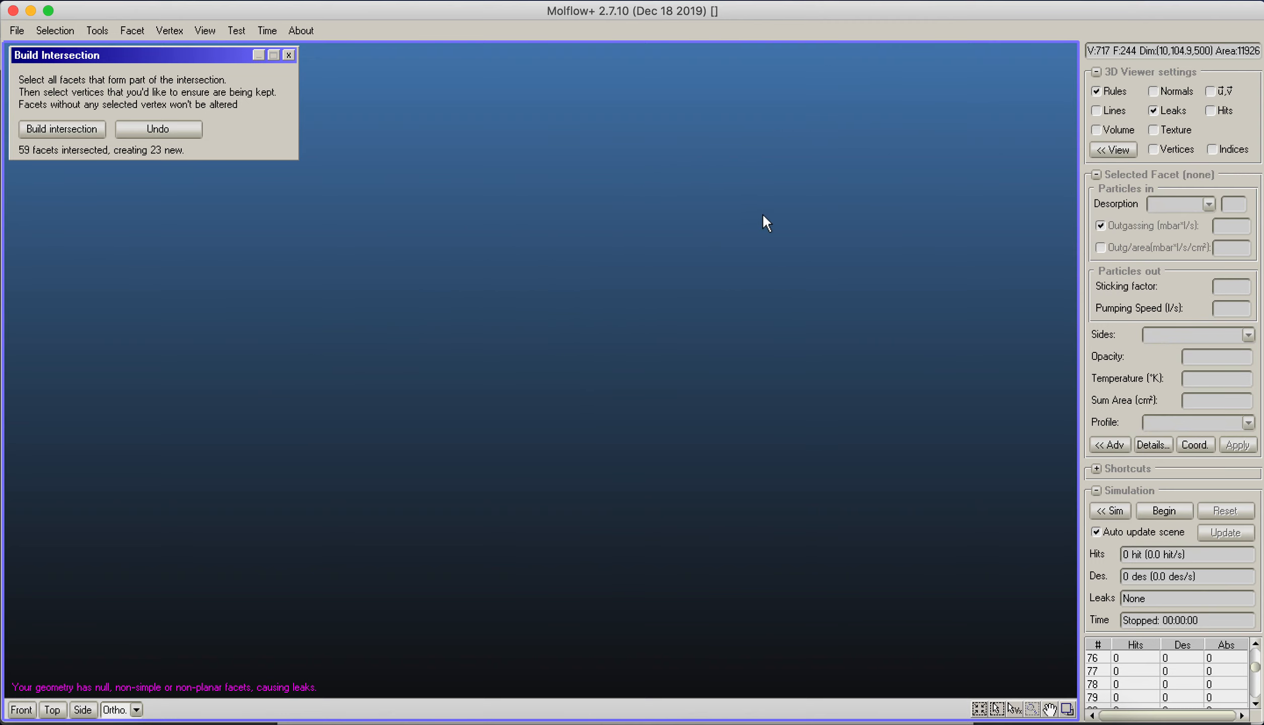
pyautogui.moveTo(773, 213)
pyautogui.mouseDown(button='middle')
pyautogui.moveTo(611, 383)
pyautogui.moveTo(707, 579)
pyautogui.mouseUp(button='middle')
pyautogui.moveTo(715, 230); pyautogui.dragTo(589, 340, button='middle')
pyautogui.moveTo(746, 263)
pyautogui.mouseDown(button='middle')
pyautogui.moveTo(668, 356)
pyautogui.moveTo(407, 486)
pyautogui.mouseUp(button='middle')
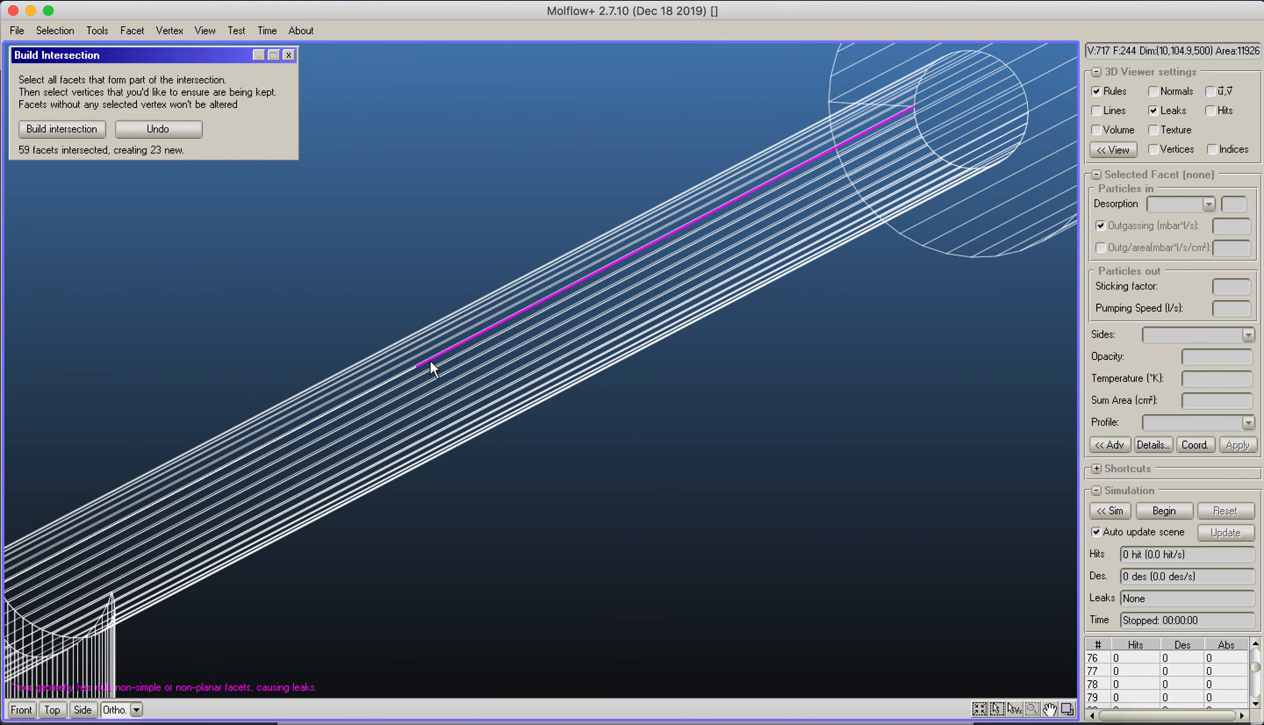
pyautogui.scroll(3, 433, 356)
pyautogui.scroll(2, 269, 352)
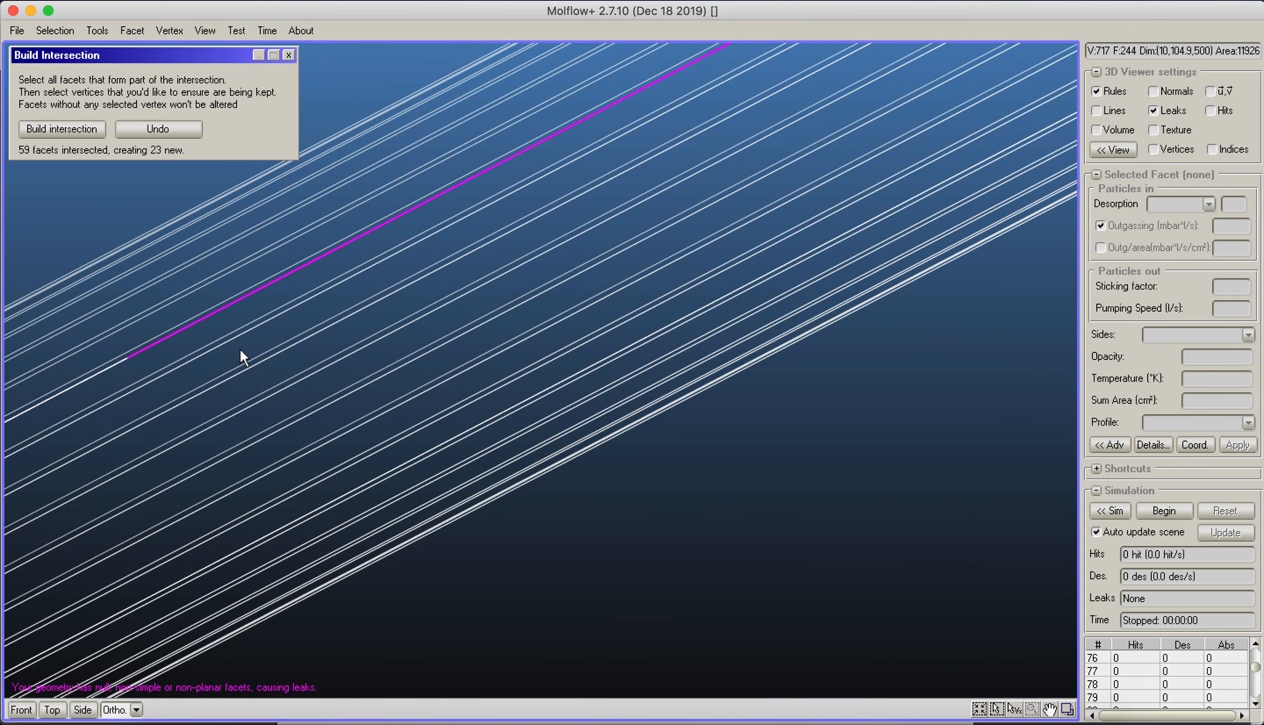
pyautogui.moveTo(148, 338); pyautogui.dragTo(286, 274, button='middle')
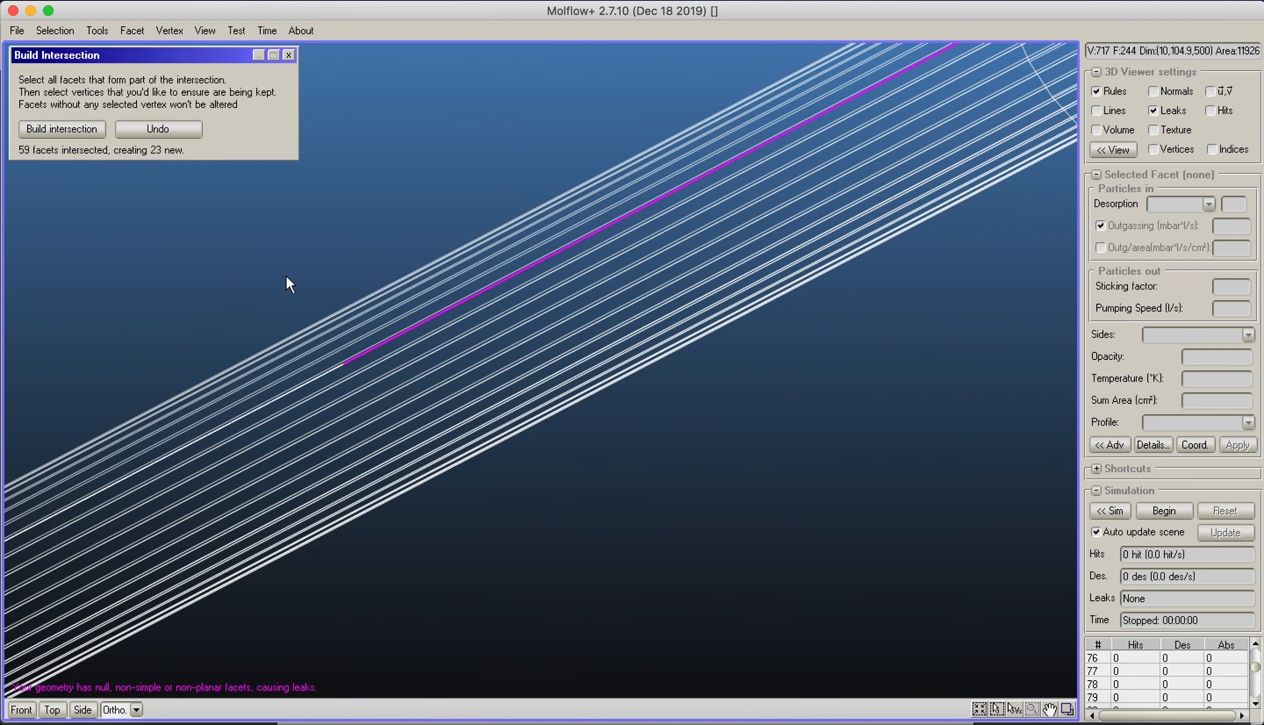
# Step: Select the non-simple facets and collapse all vertices closer than 1E-5 cm across the geometry
pyautogui.click(68, 34)
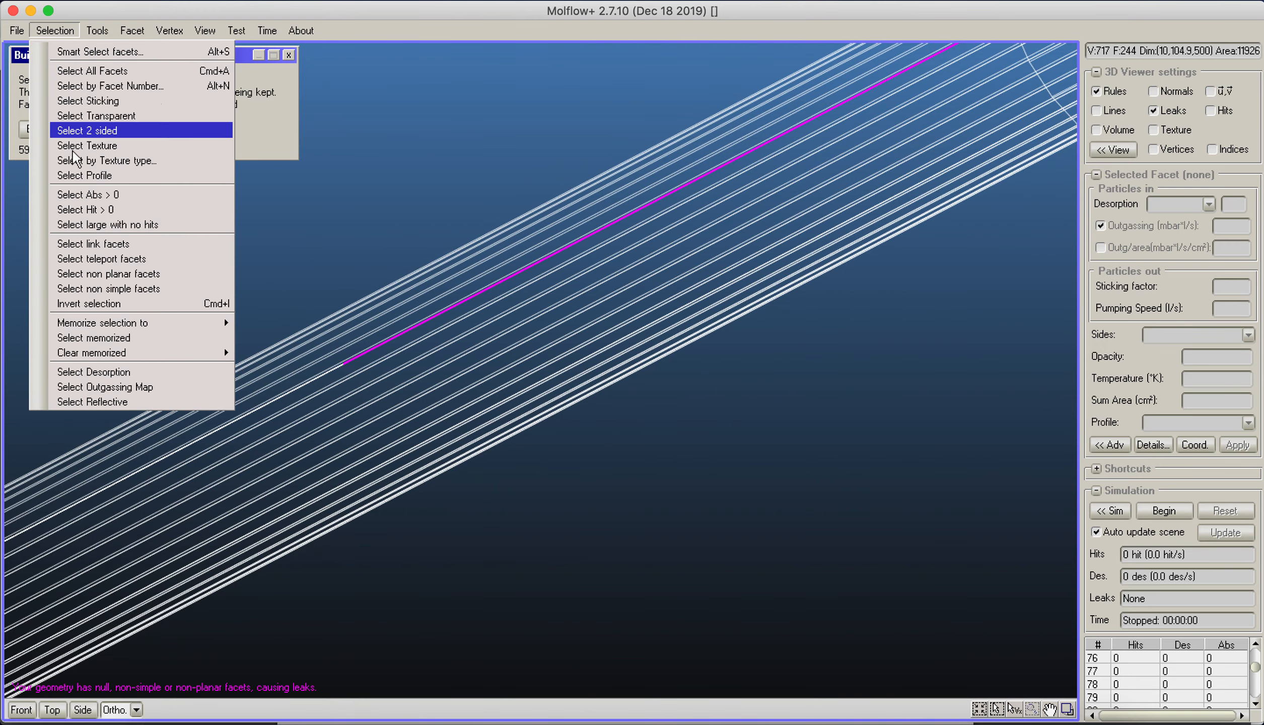
pyautogui.click(92, 291)
pyautogui.scroll(-2, 886, 402)
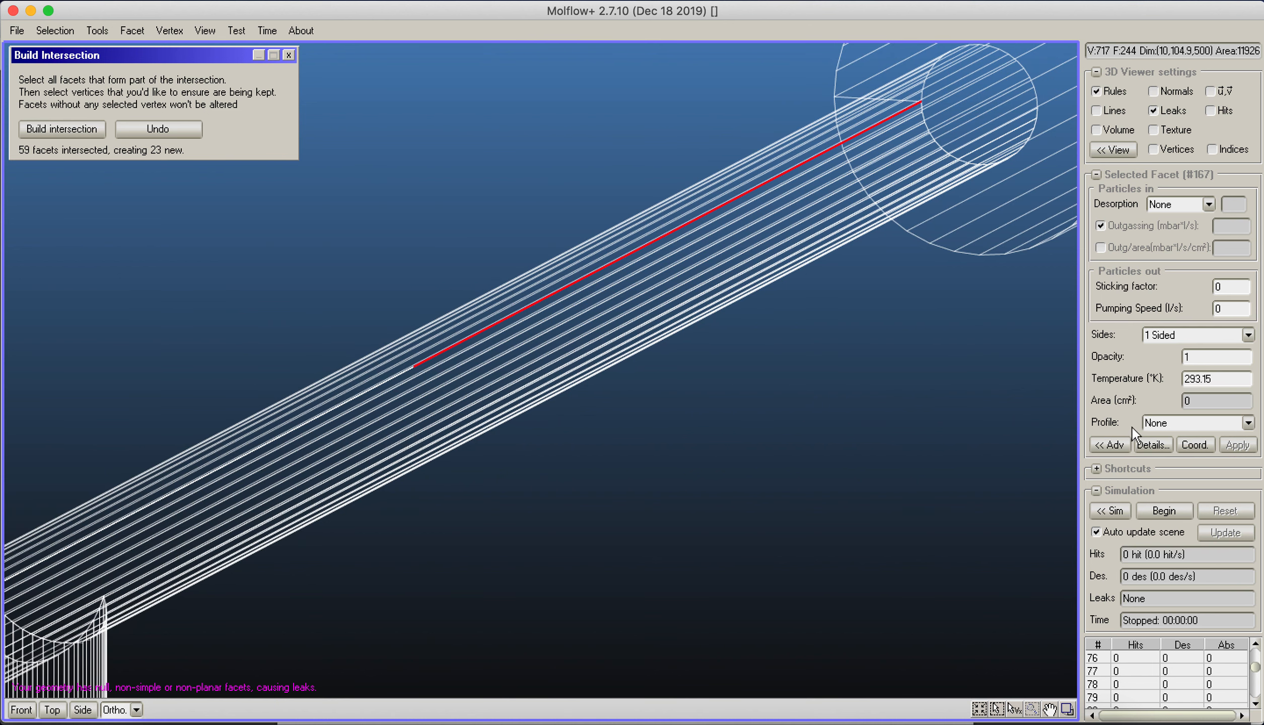
pyautogui.click(132, 31)
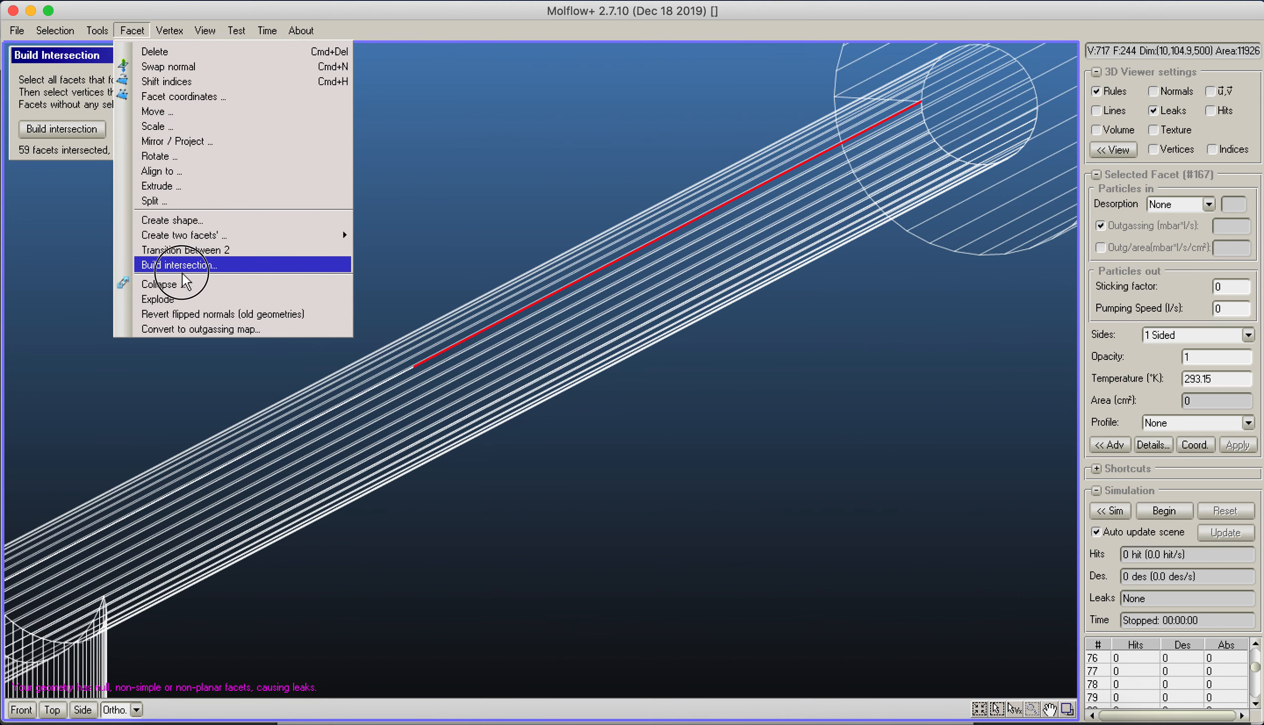
pyautogui.click(171, 285)
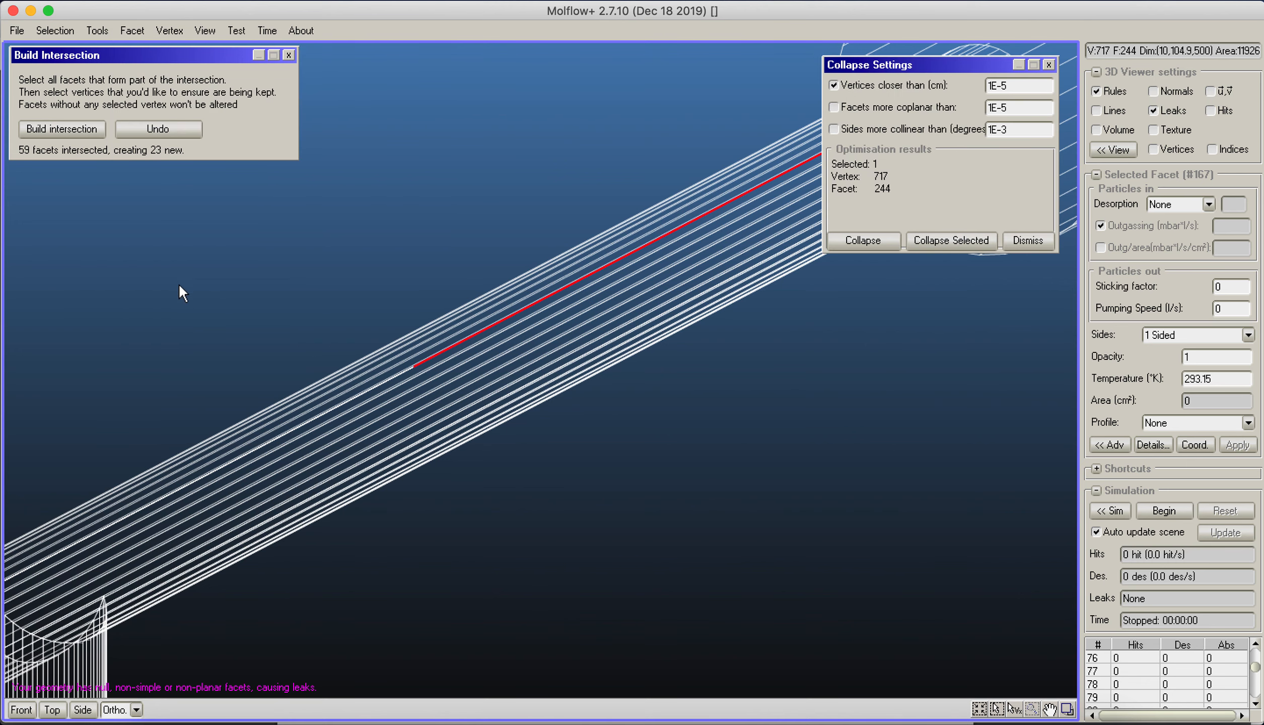
pyautogui.click(875, 243)
pyautogui.click(574, 411)
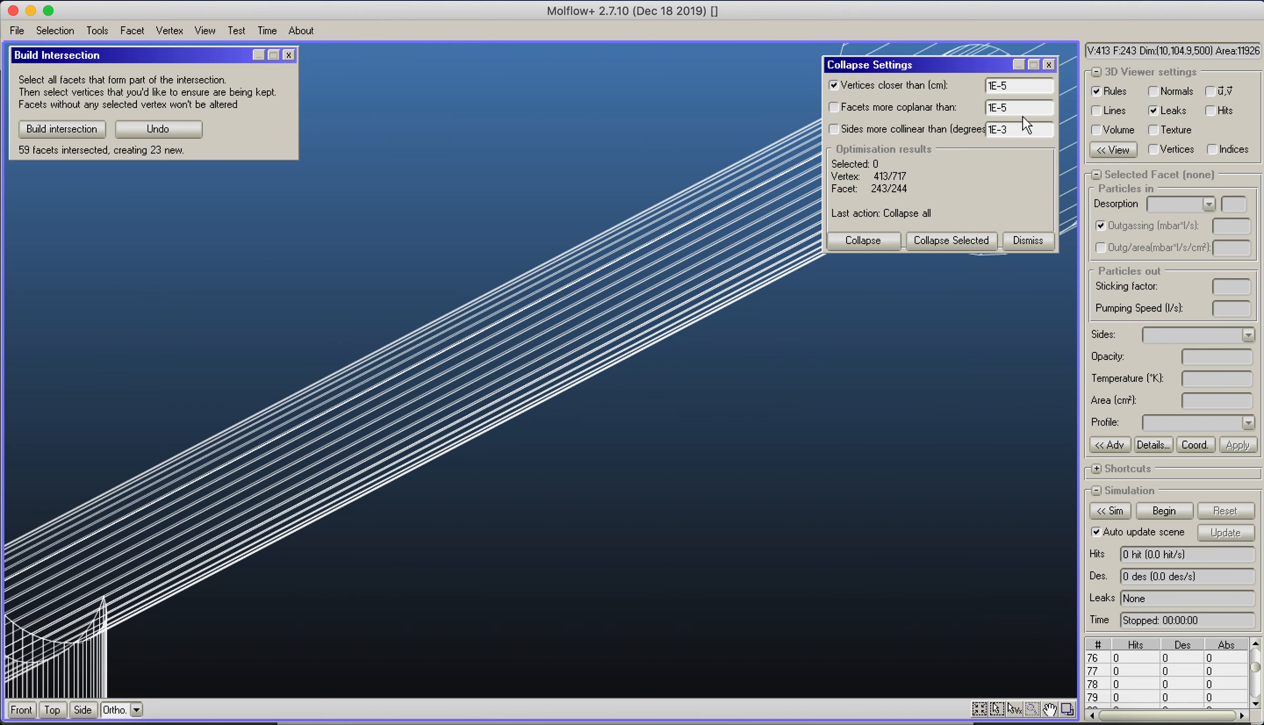
# Step: Close the collapse settings and save the geometry under the file name pipe.xml
pyautogui.click(1048, 65)
pyautogui.scroll(-5, 630, 360)
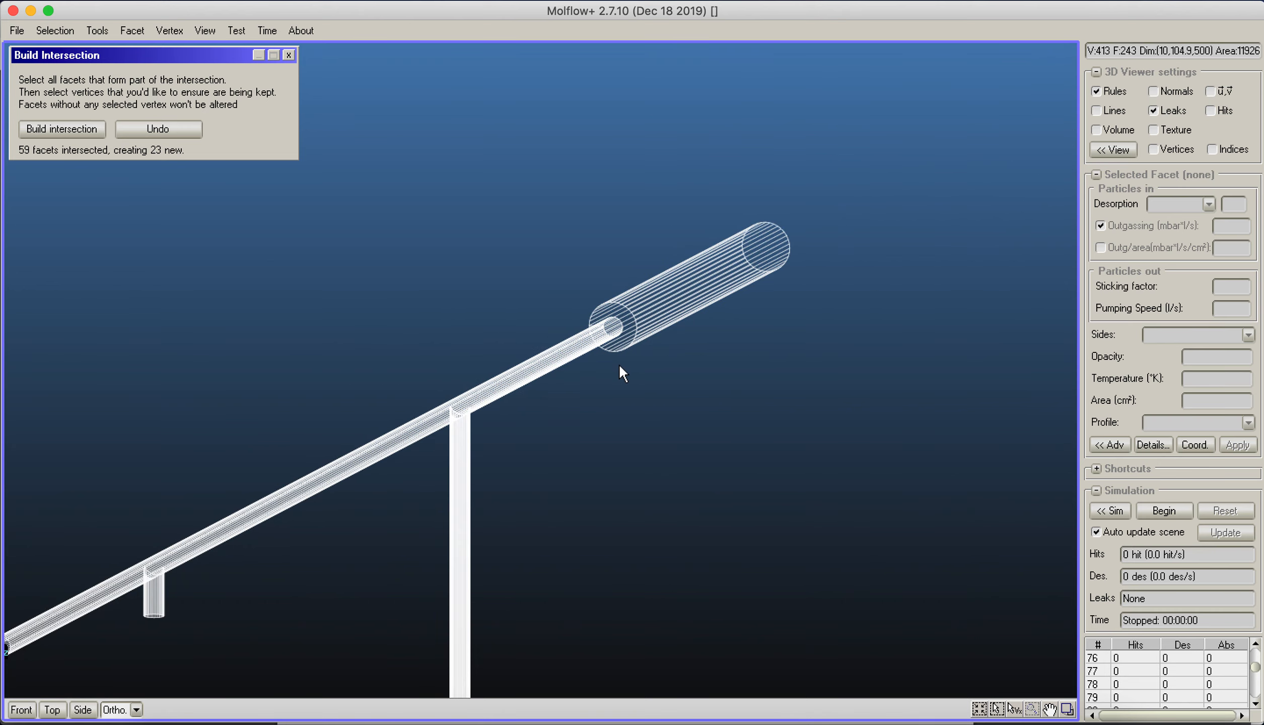
pyautogui.moveTo(618, 364); pyautogui.dragTo(808, 115, button='middle')
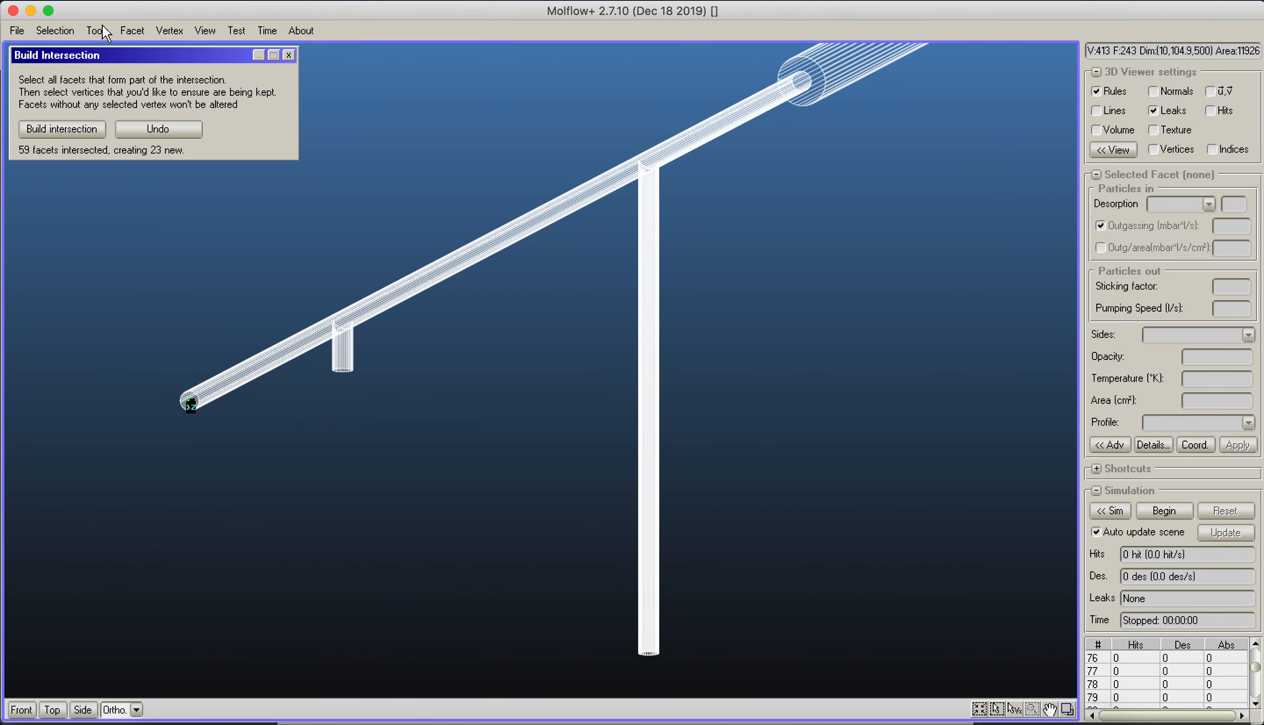
pyautogui.click(16, 31)
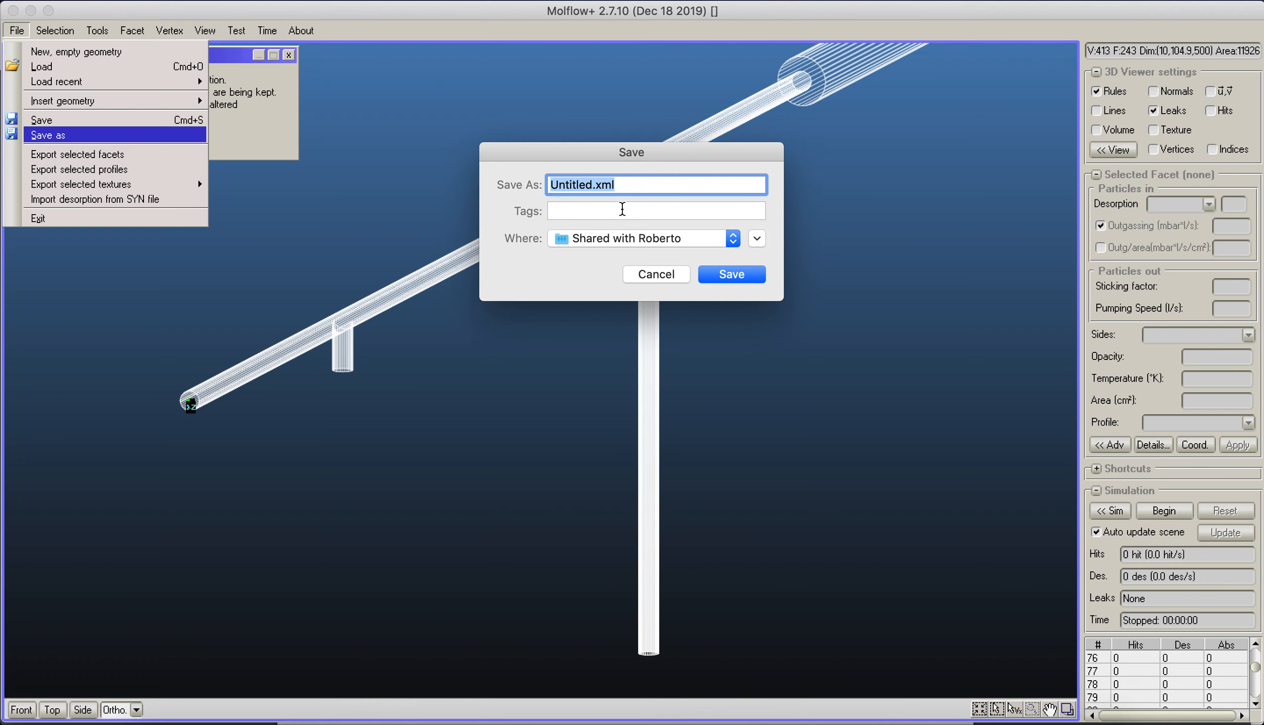
pyautogui.write('pipe')
pyautogui.press('Return')
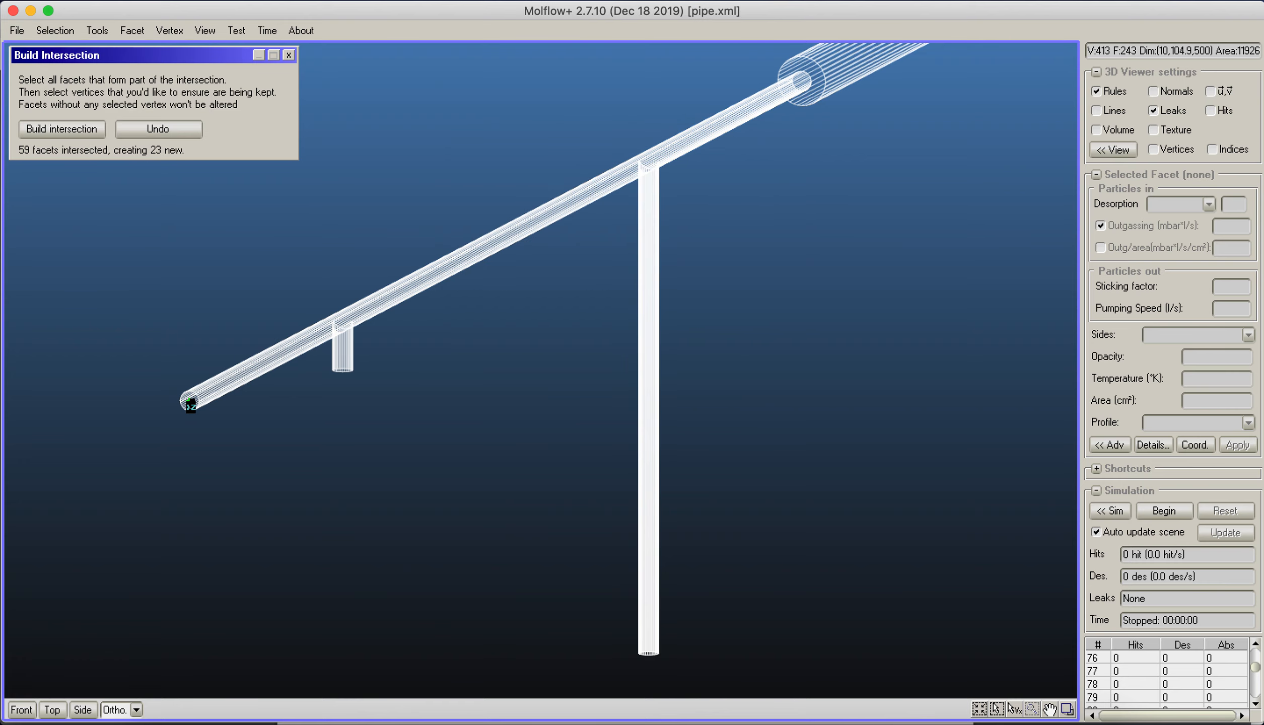
pyautogui.moveTo(861, 196); pyautogui.dragTo(790, 253, button='middle')
pyautogui.moveTo(790, 253); pyautogui.dragTo(840, 250, button='right')
pyautogui.moveTo(840, 248); pyautogui.dragTo(987, 175, button='middle')
pyautogui.moveTo(987, 176); pyautogui.dragTo(929, 177, button='right')
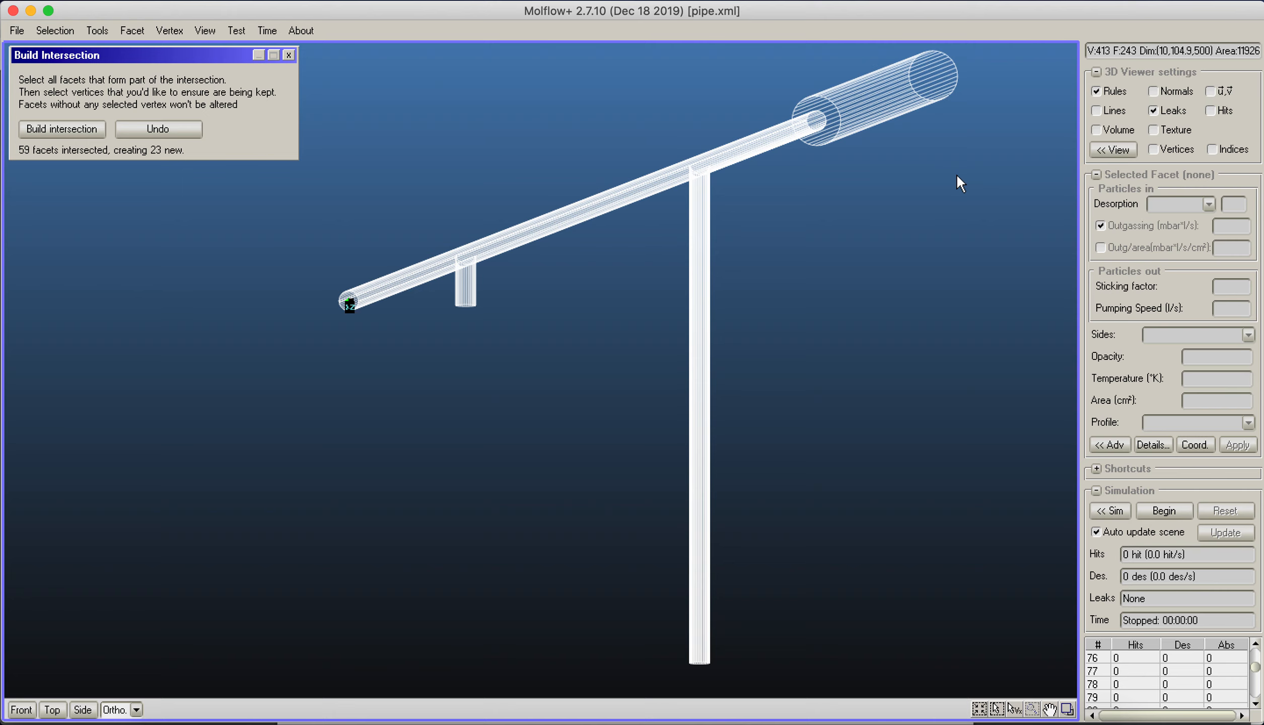
pyautogui.moveTo(891, 168); pyautogui.dragTo(824, 179, button='middle')
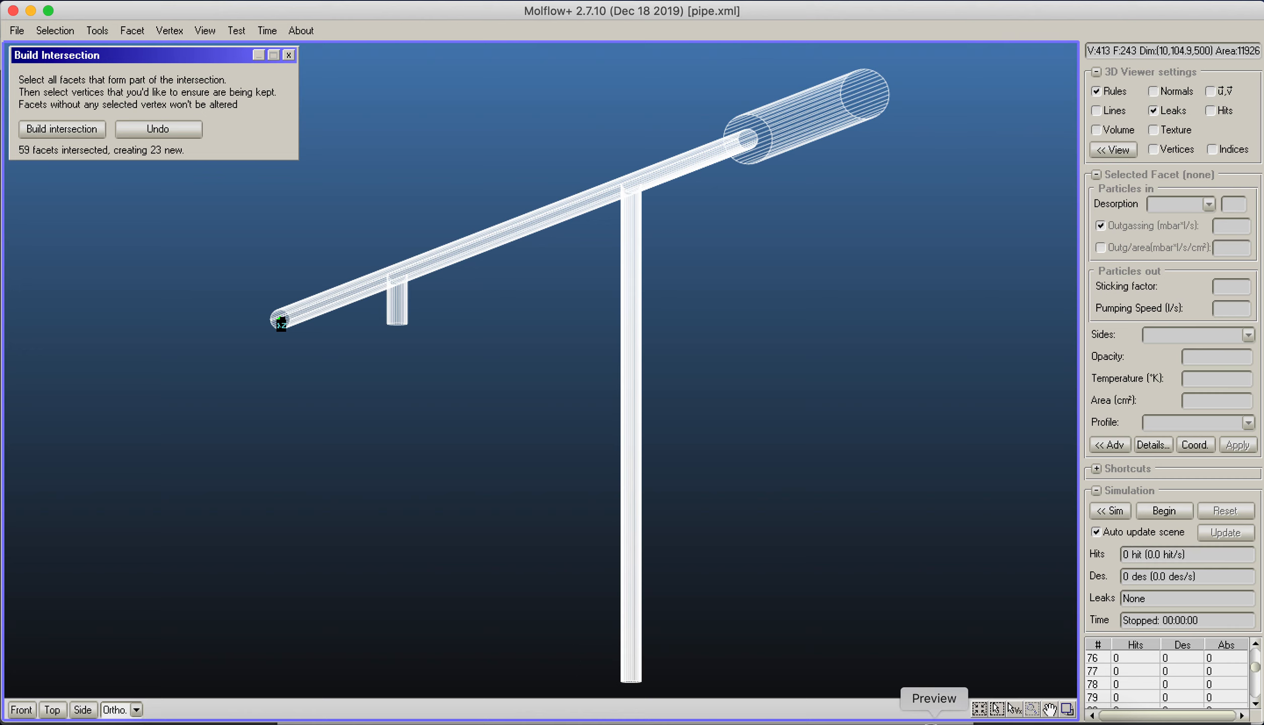
# Step: Switch to Preview and examine the pressure distribution plot in PAC1991_2295.PDF and the outgassing benchmark results in the webinar PDF
pyautogui.click(934, 723)
pyautogui.scroll(-15, 694, 398)
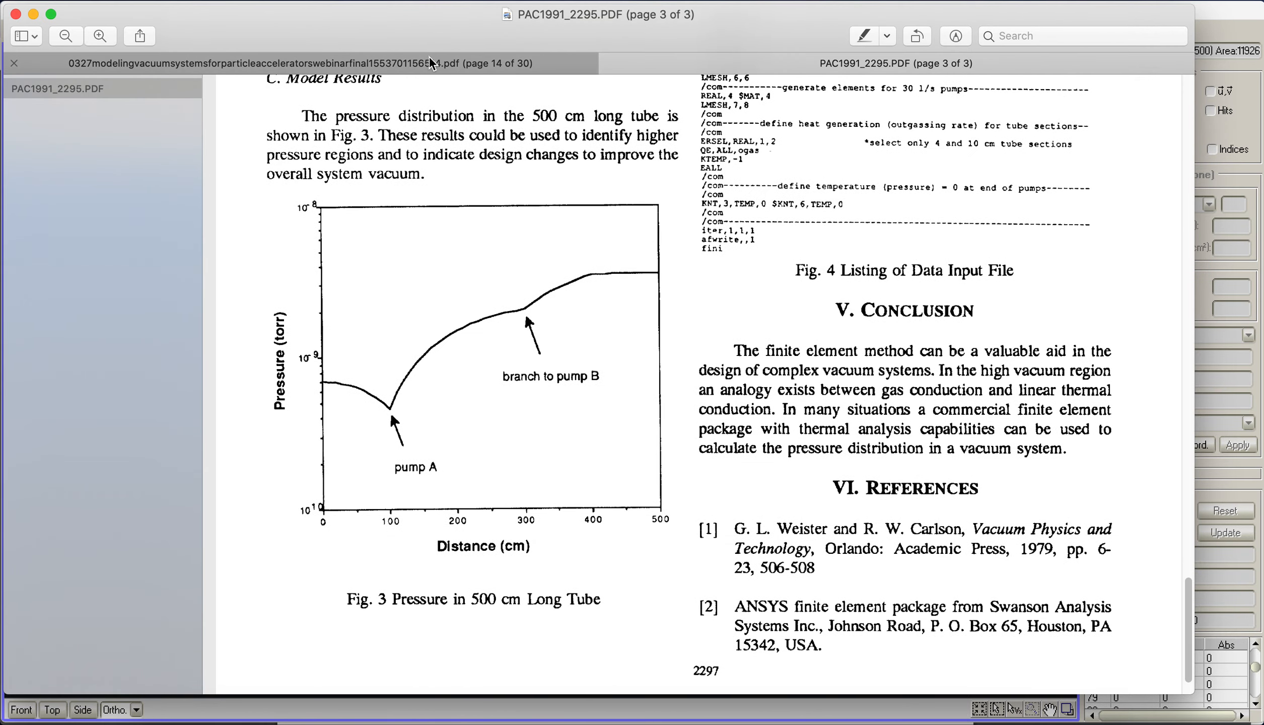
pyautogui.click(443, 71)
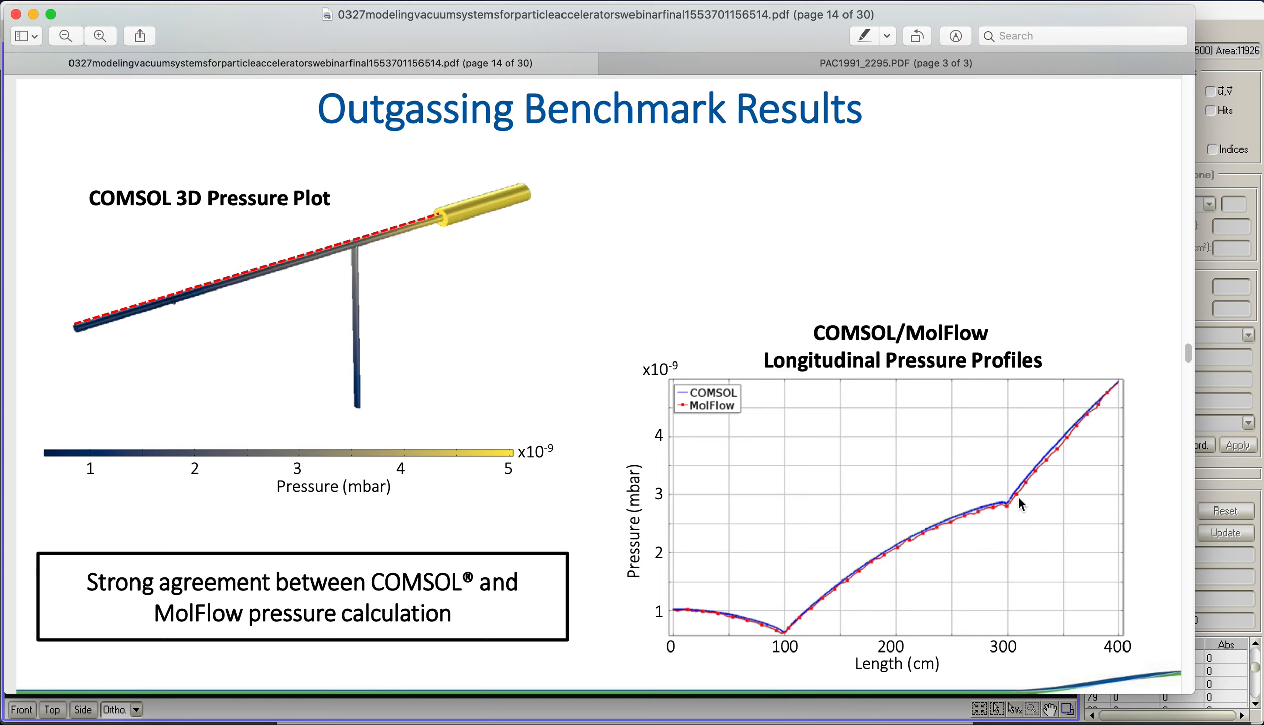